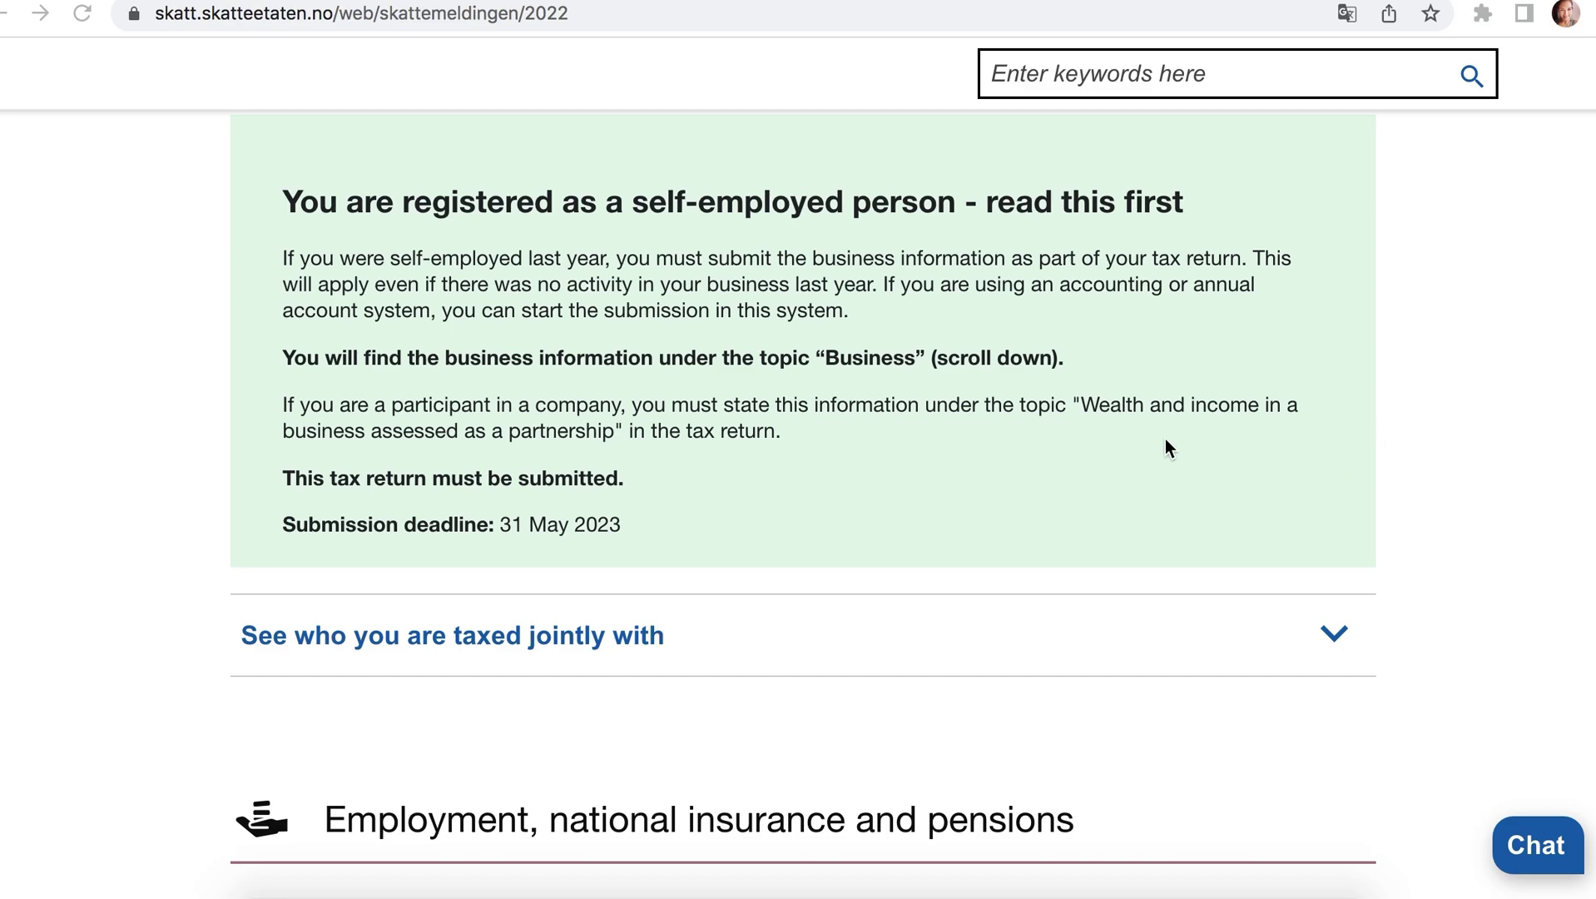
Read the self-employed notice with its submission deadline and examine the salary and equivalent benefits reported for 2022.
scroll(1165, 439, down, 1)
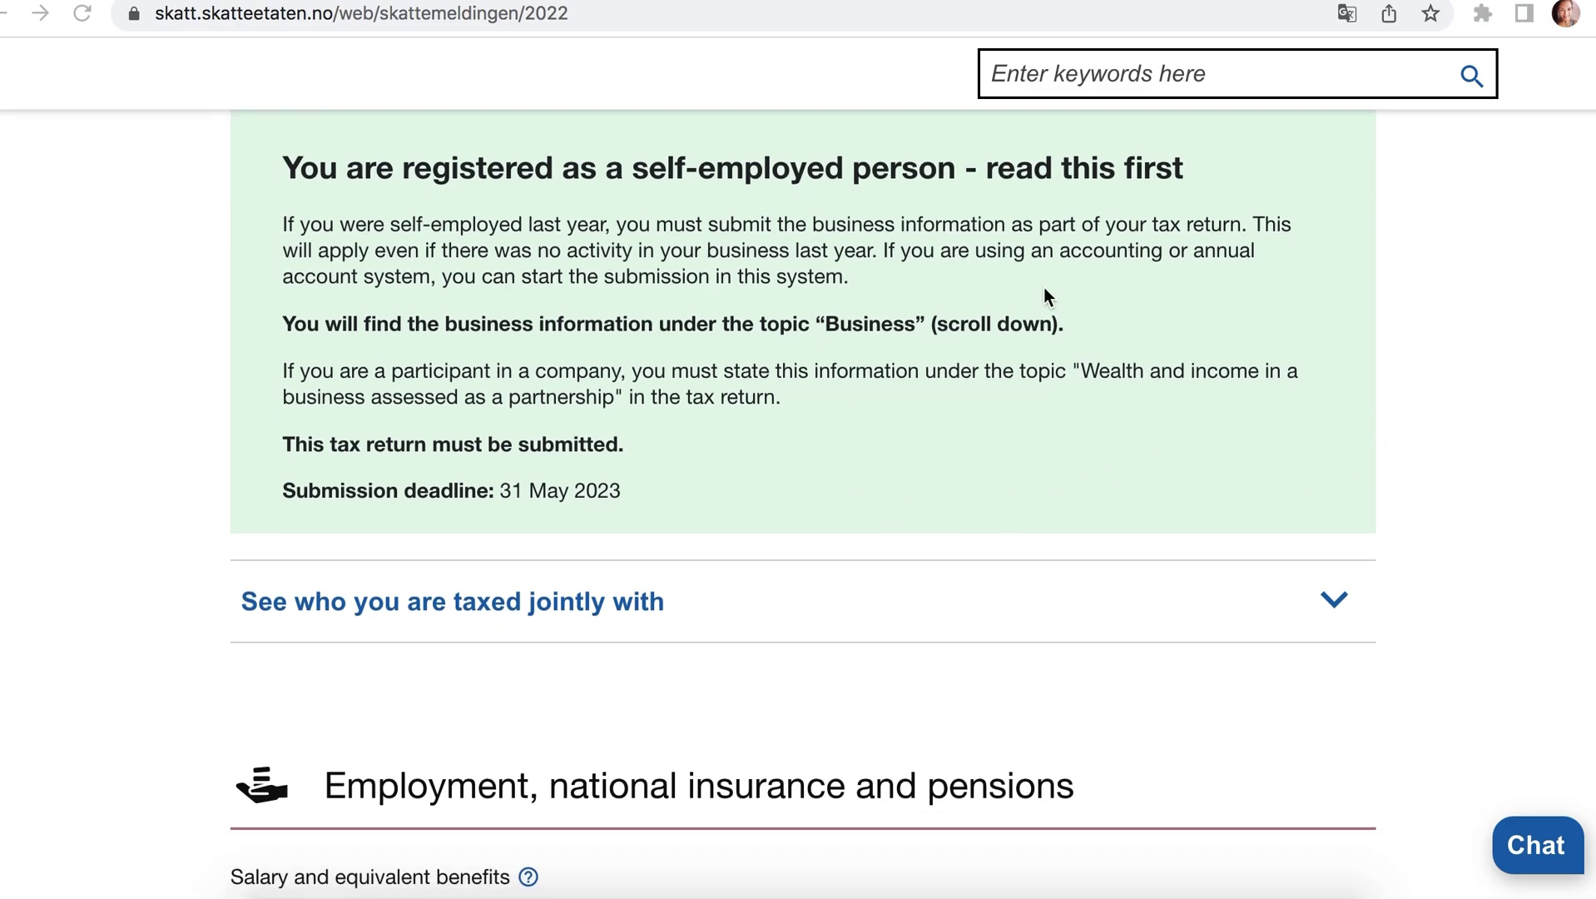
scroll(796, 504, down, 3)
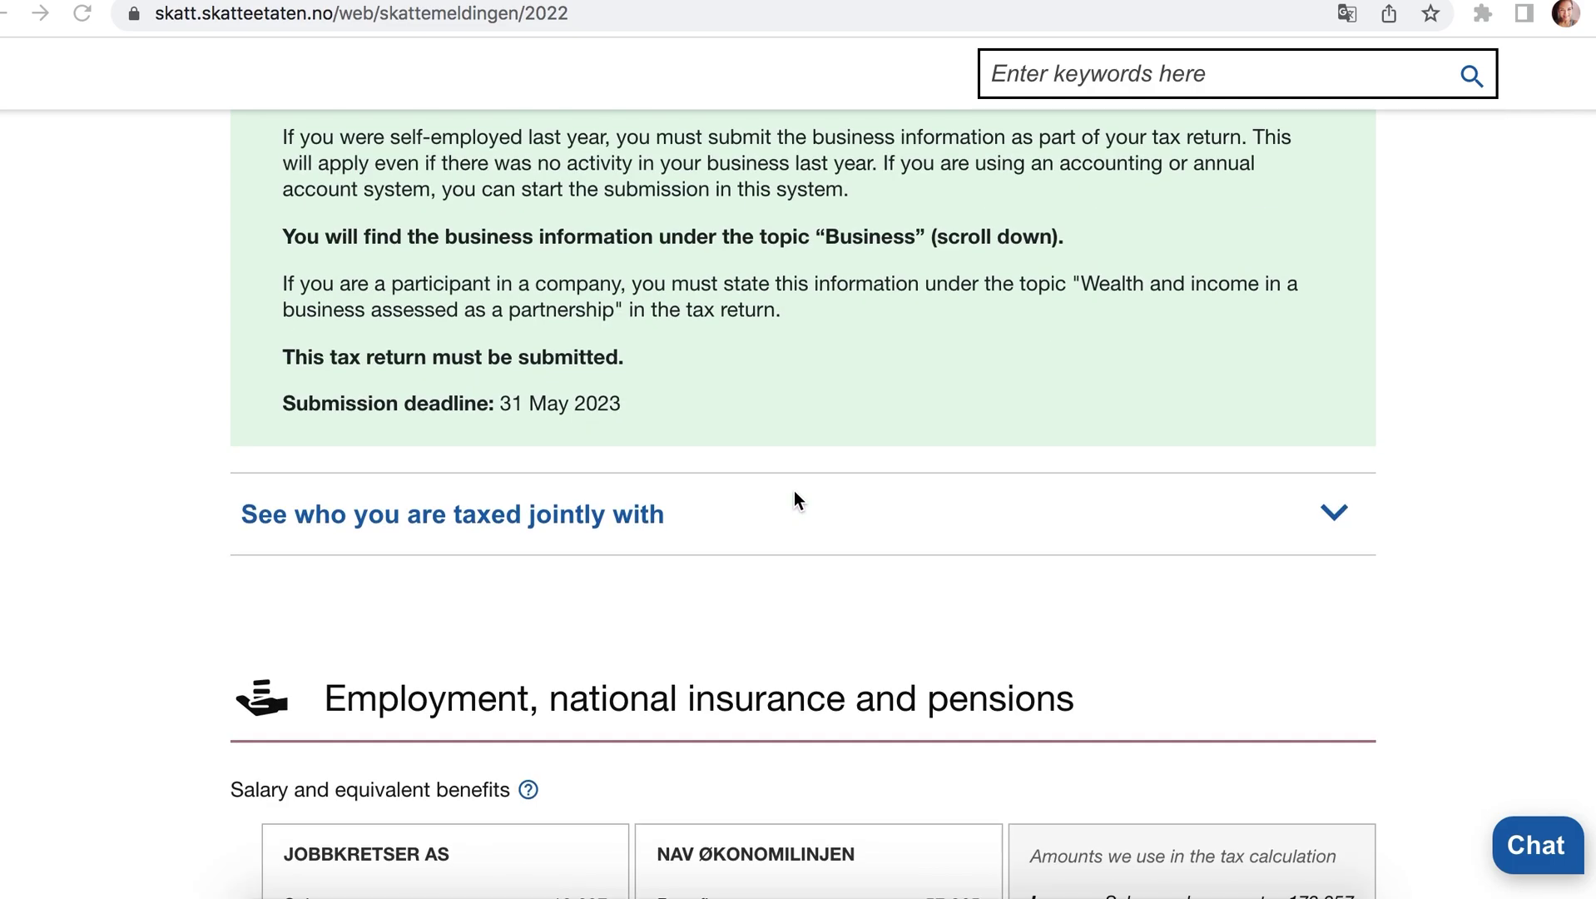
scroll(795, 500, down, 2)
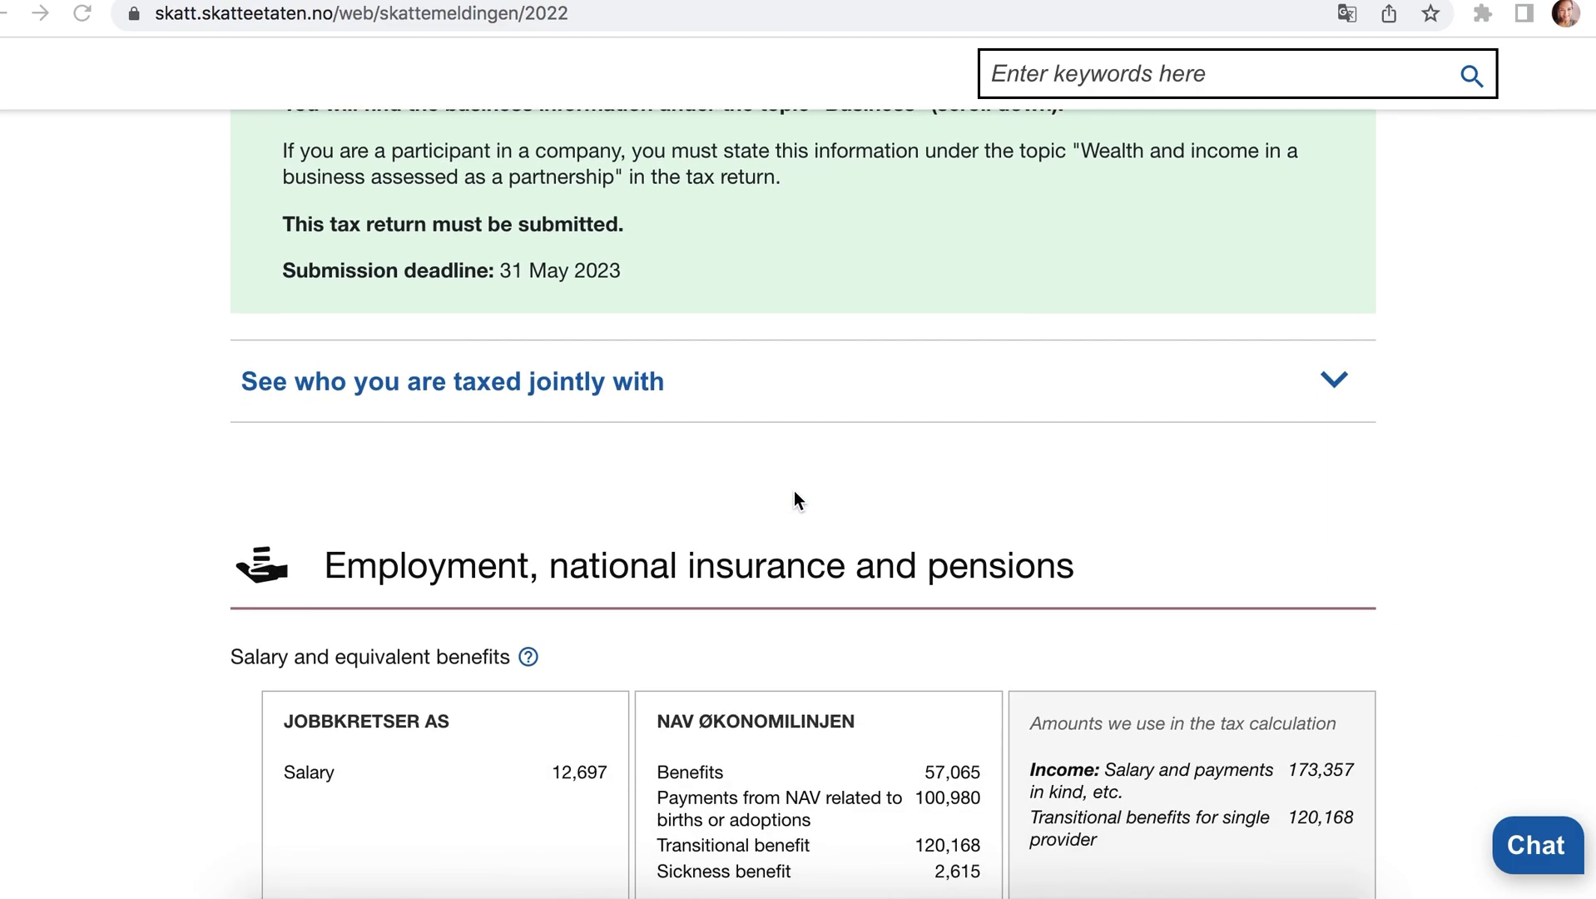
scroll(820, 542, down, 5)
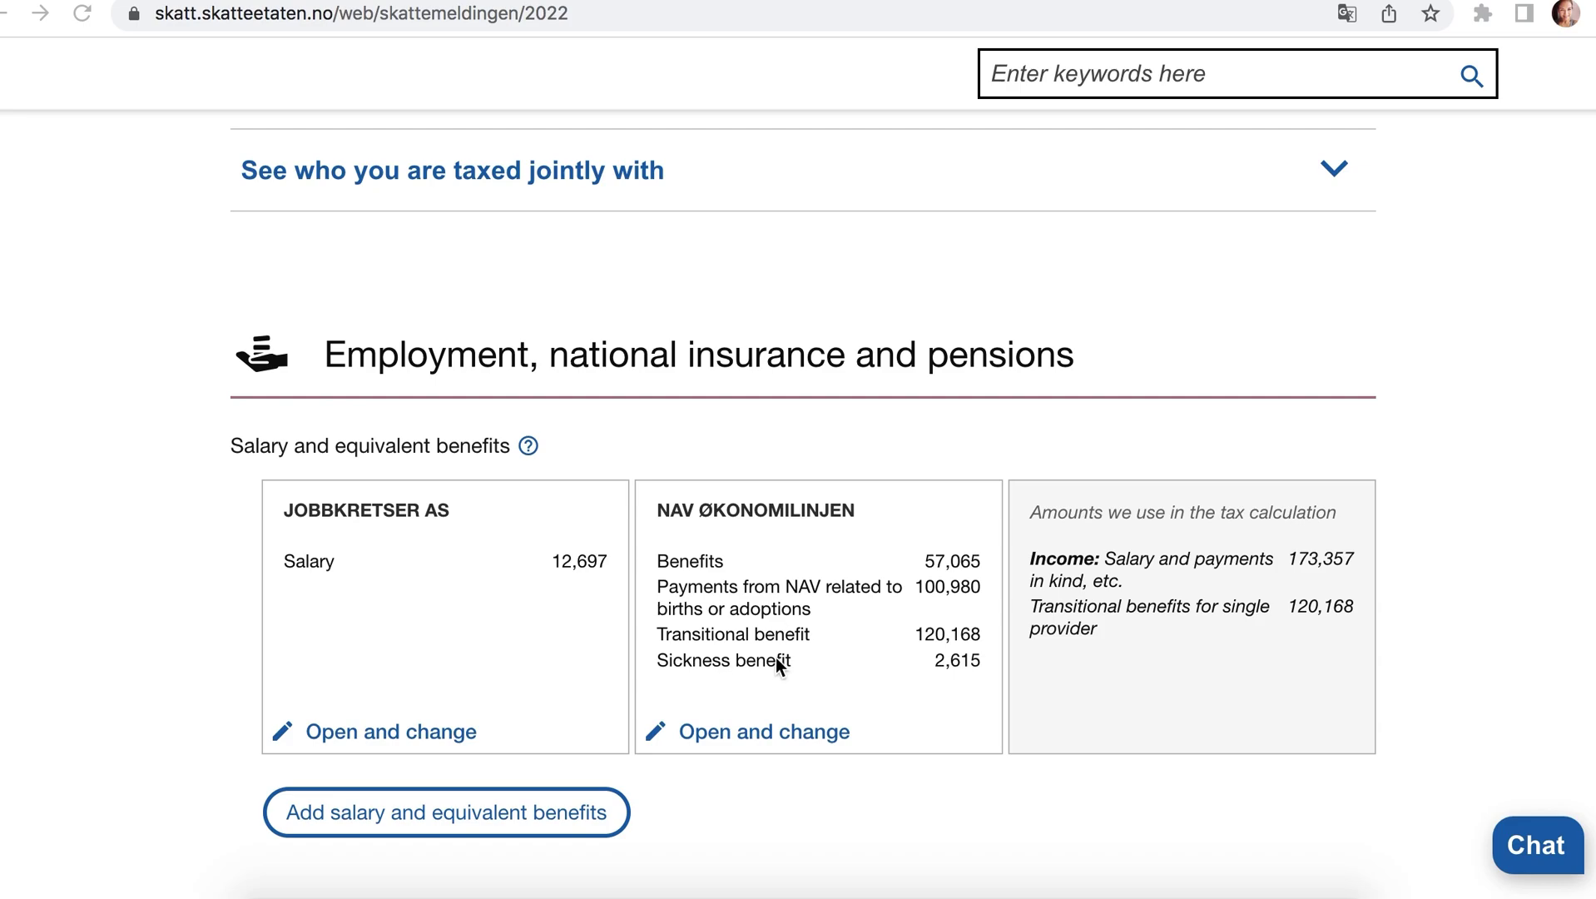
scroll(722, 625, down, 1)
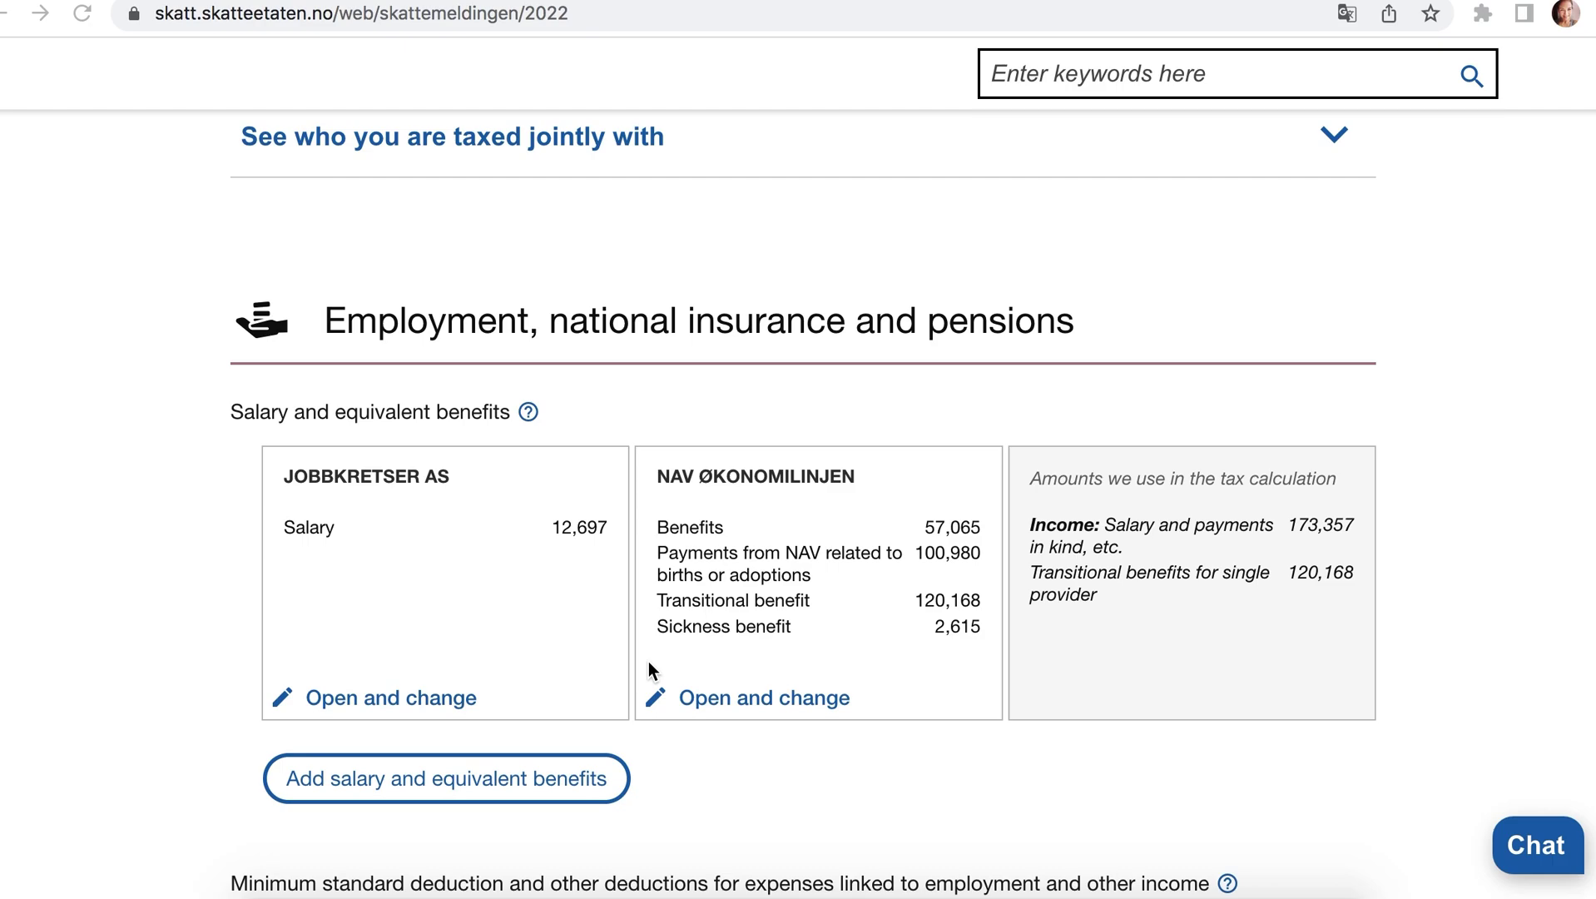
Check which types of salary and equivalent benefits can be added, and close the list without adding any.
scroll(785, 625, down, 1)
scroll(784, 635, down, 1)
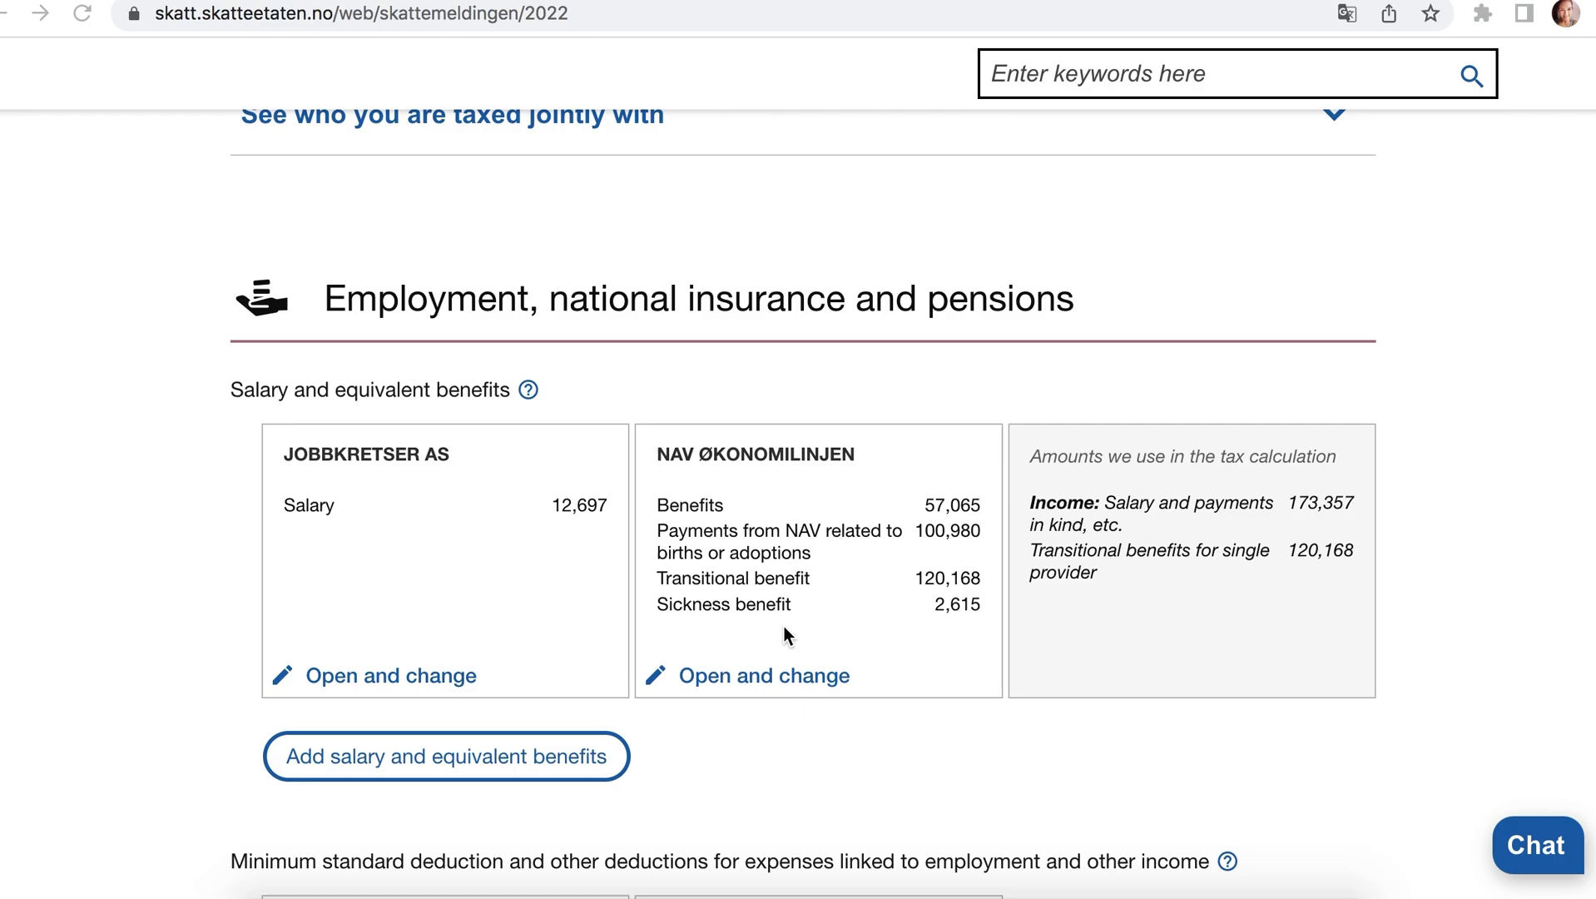
scroll(918, 620, down, 2)
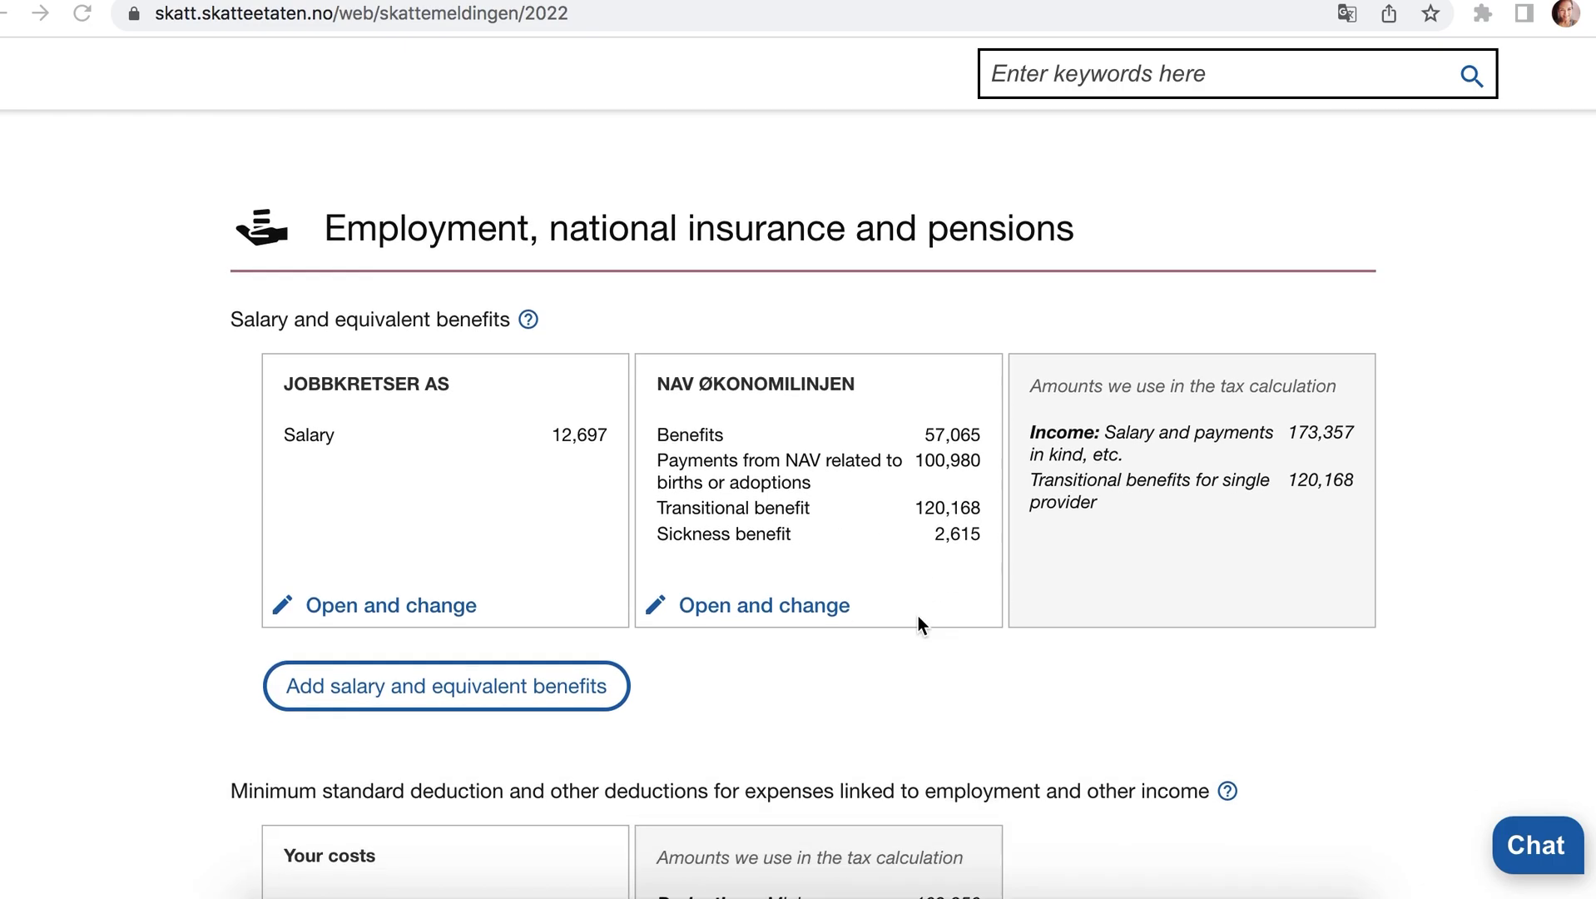
click(527, 703)
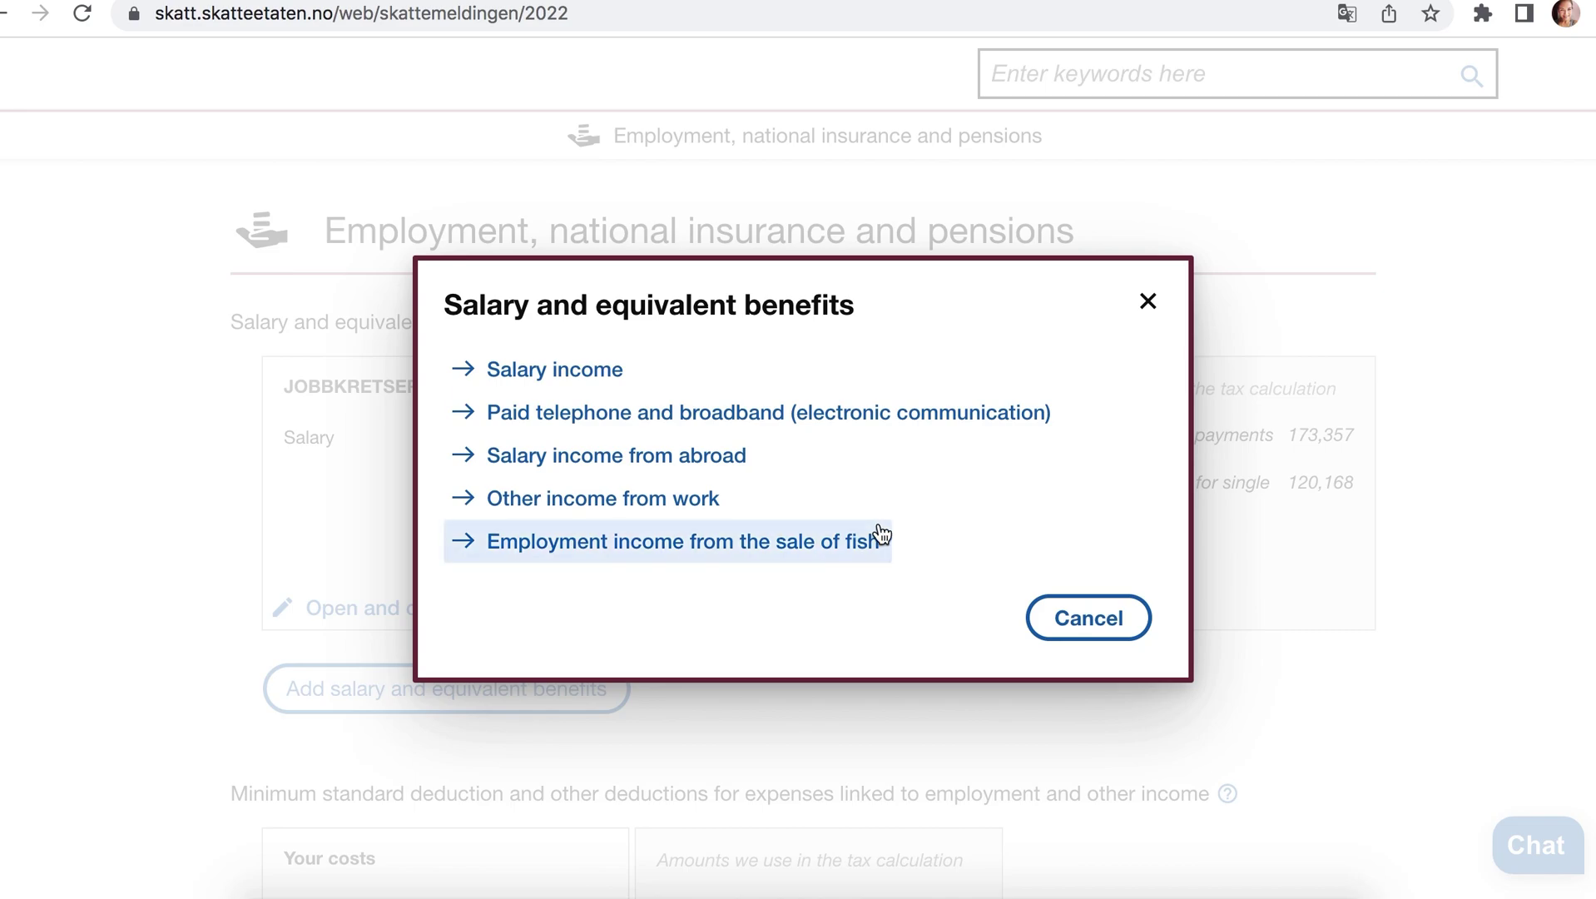
click(1146, 303)
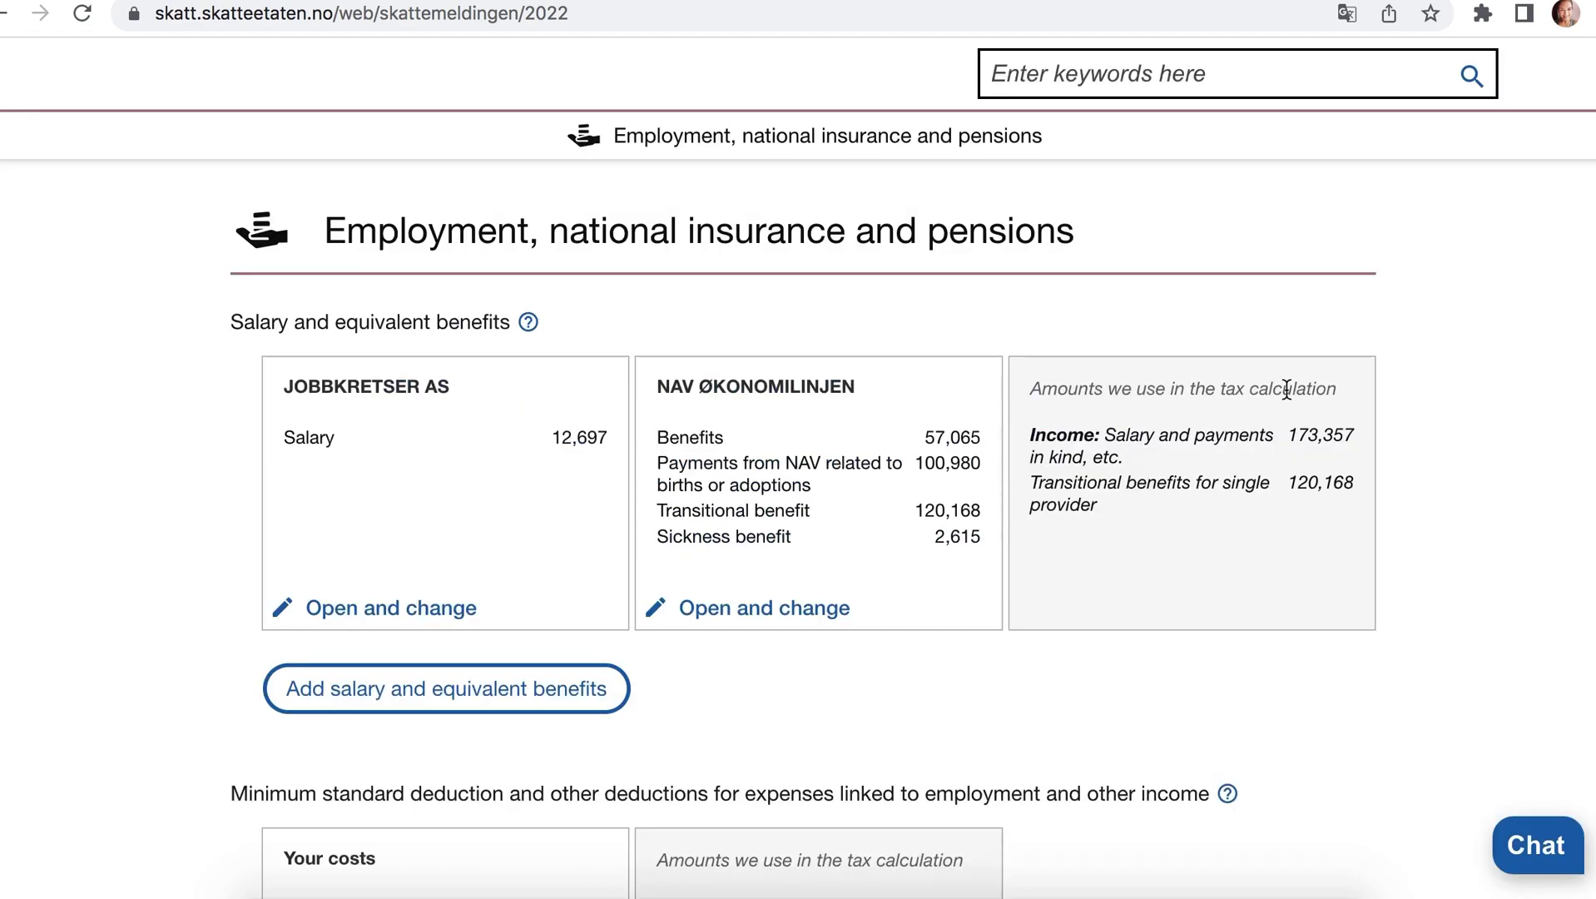
Examine the minimum standard deduction and the deduction amount used in the tax calculation.
scroll(851, 656, down, 3)
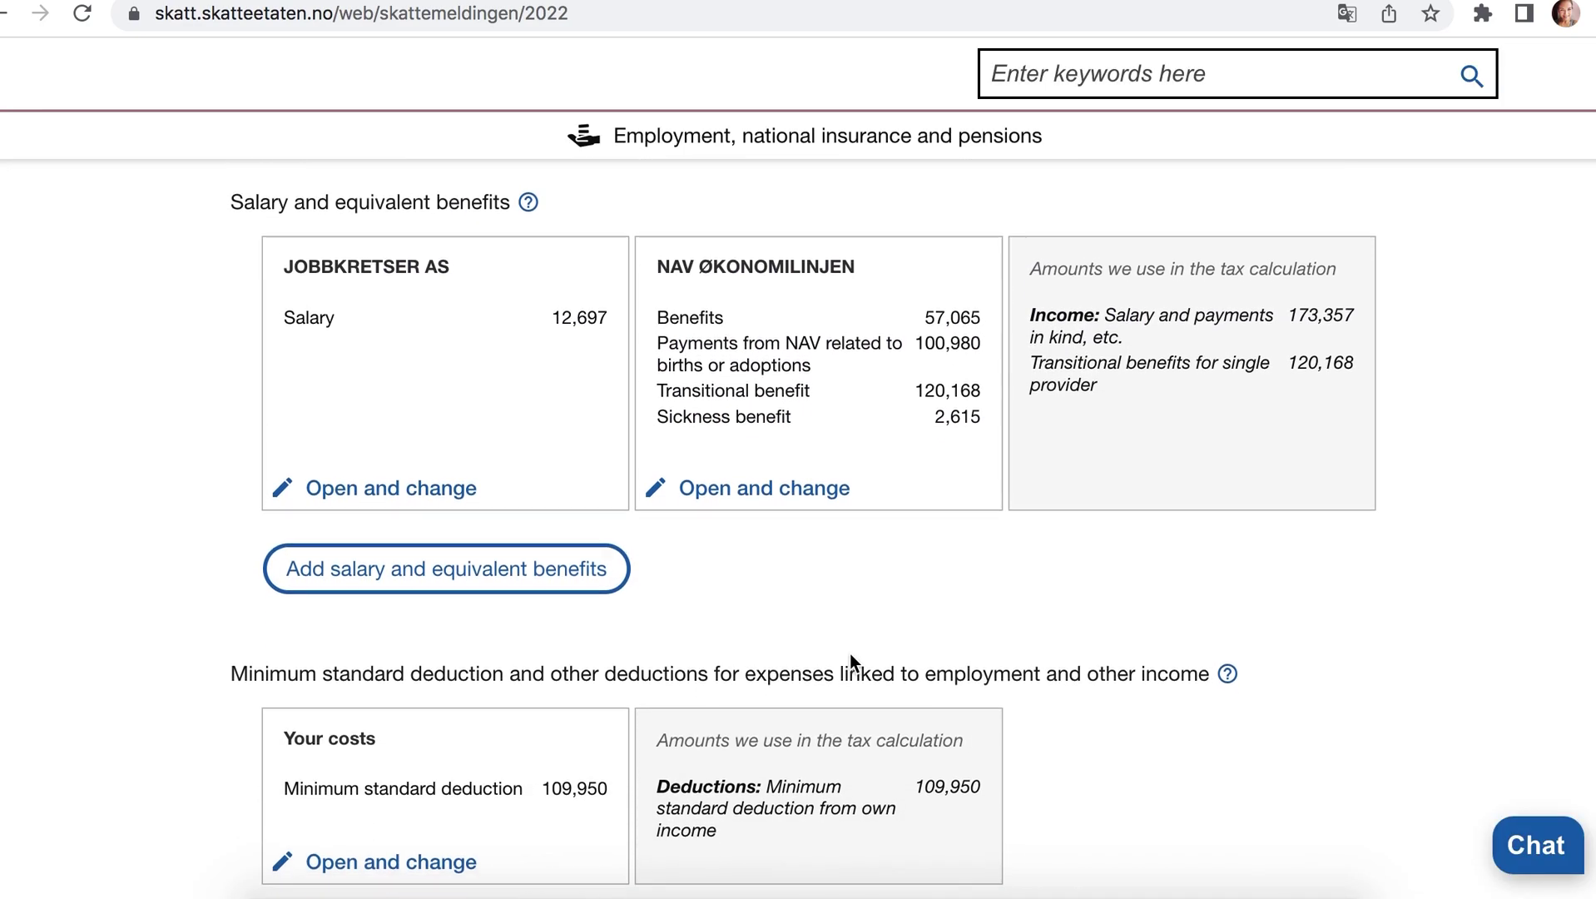
scroll(851, 657, down, 2)
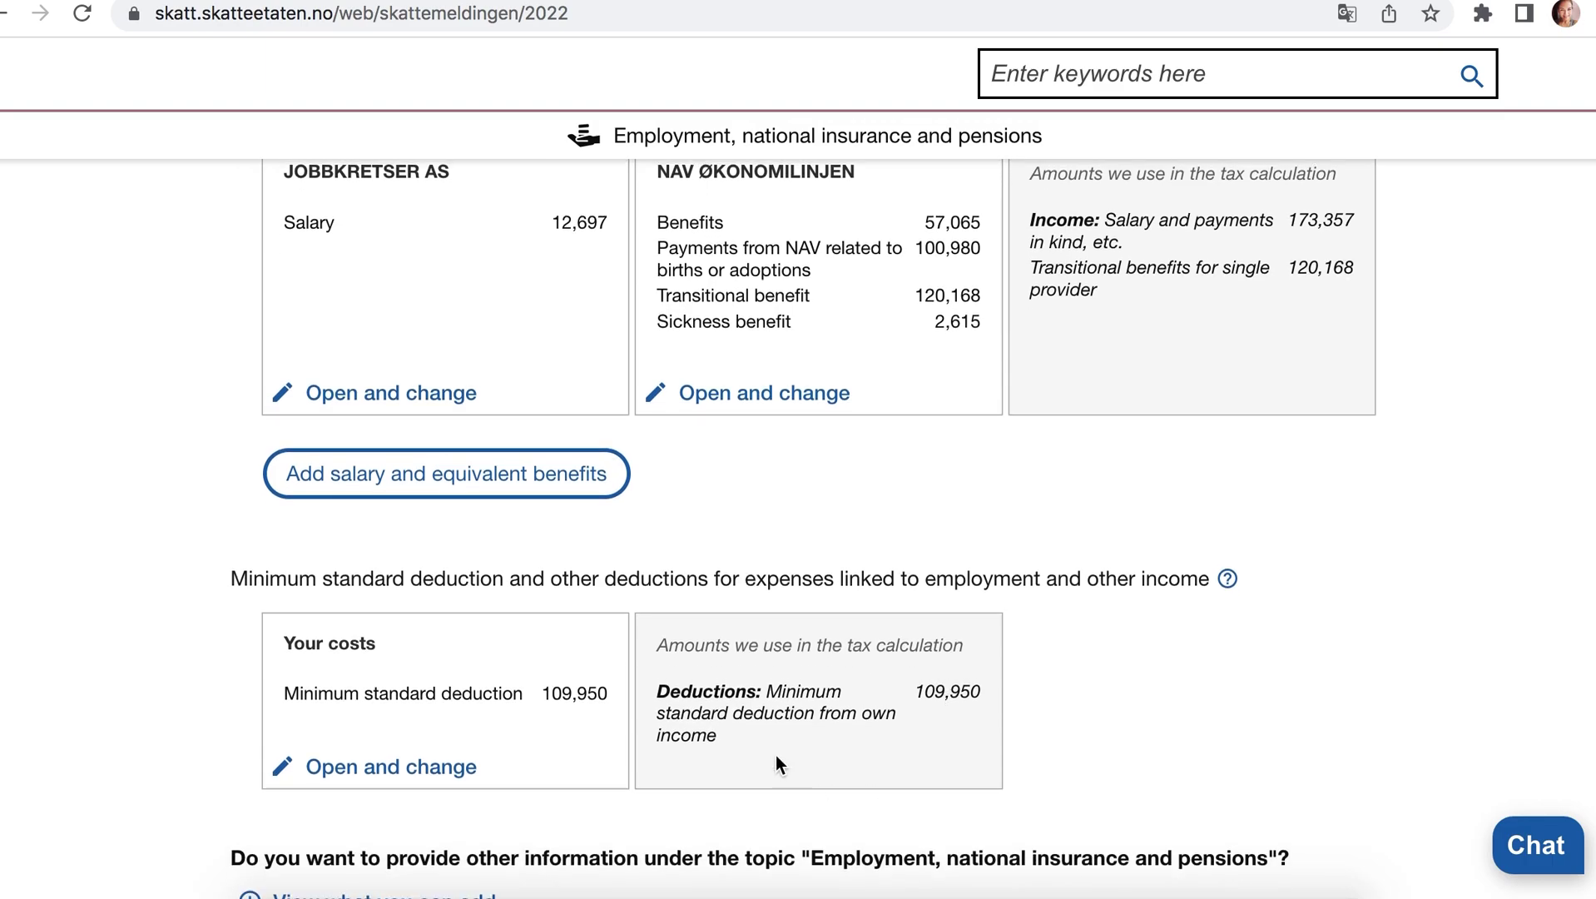
scroll(775, 755, down, 1)
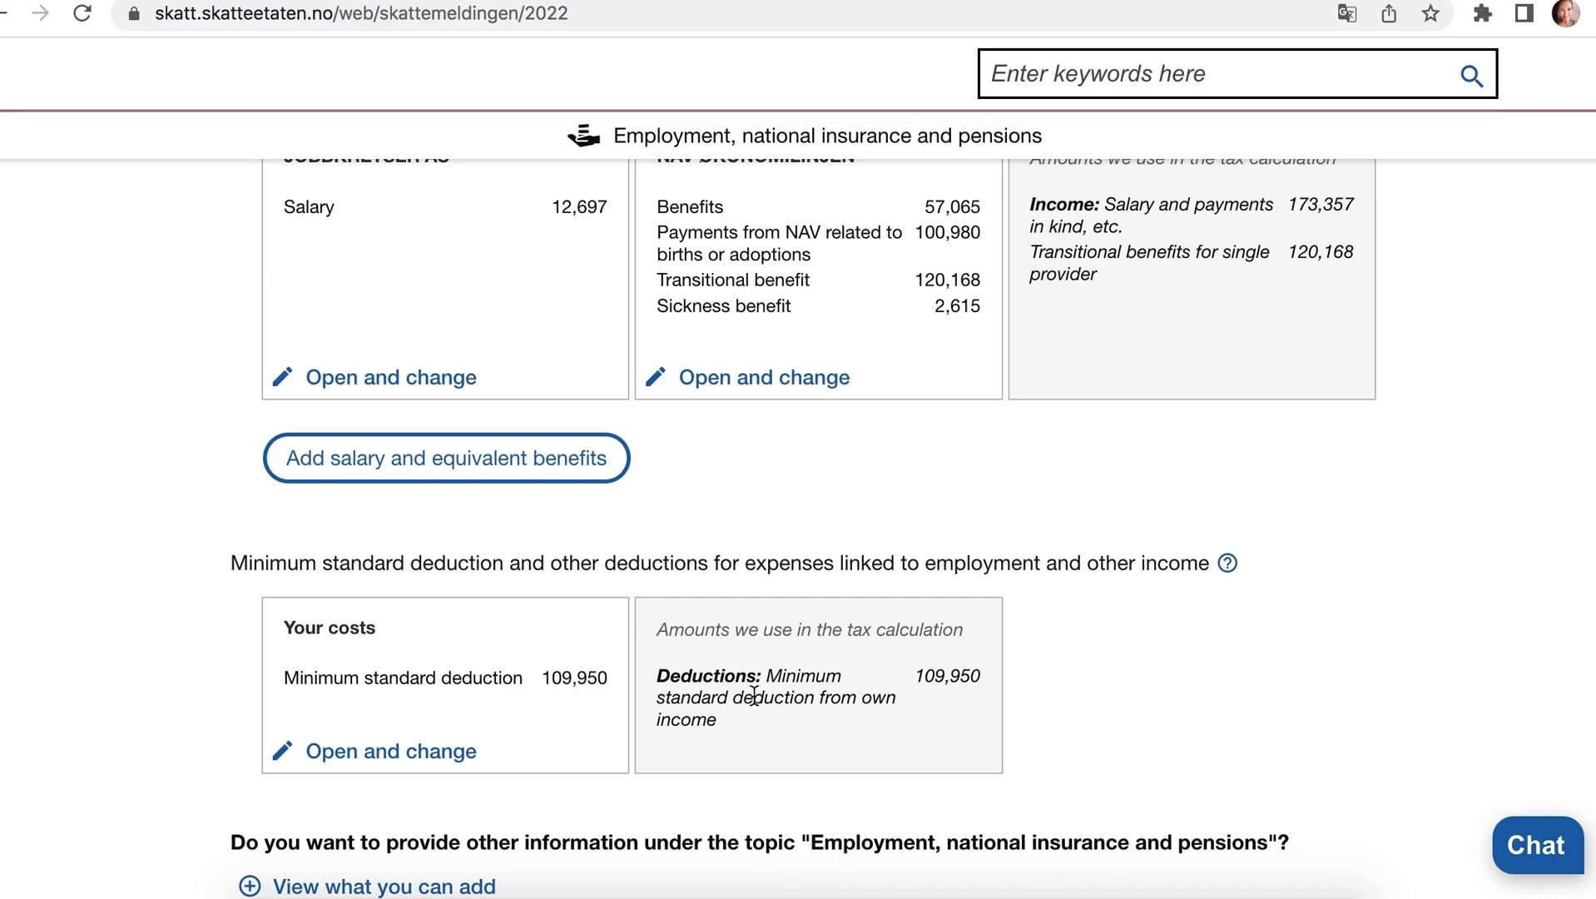
scroll(751, 695, down, 1)
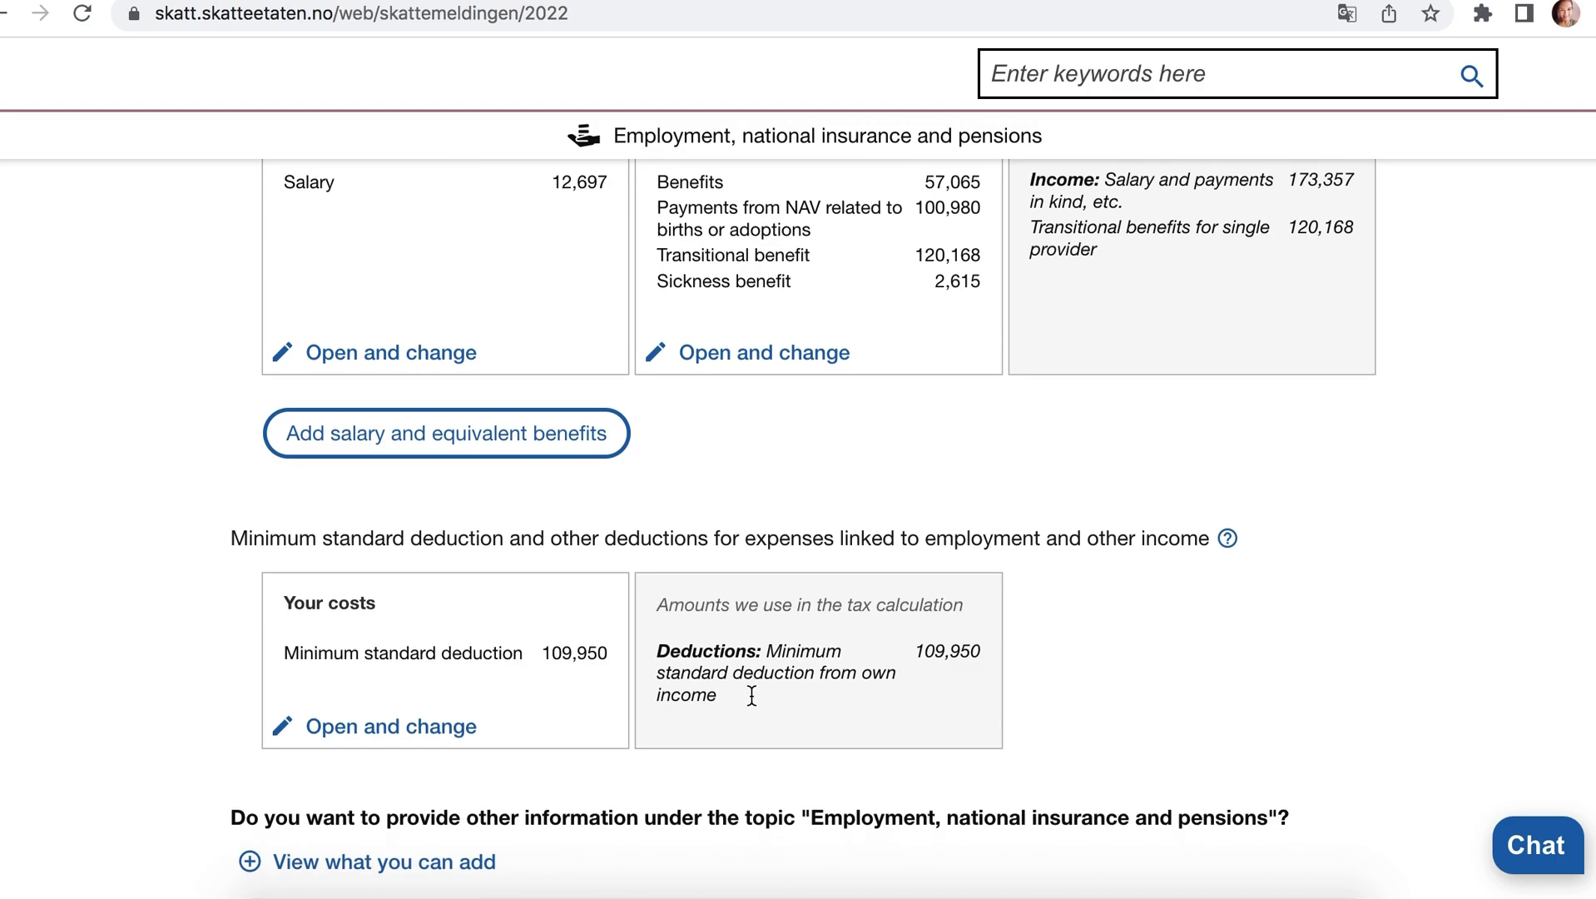
scroll(752, 695, up, 1)
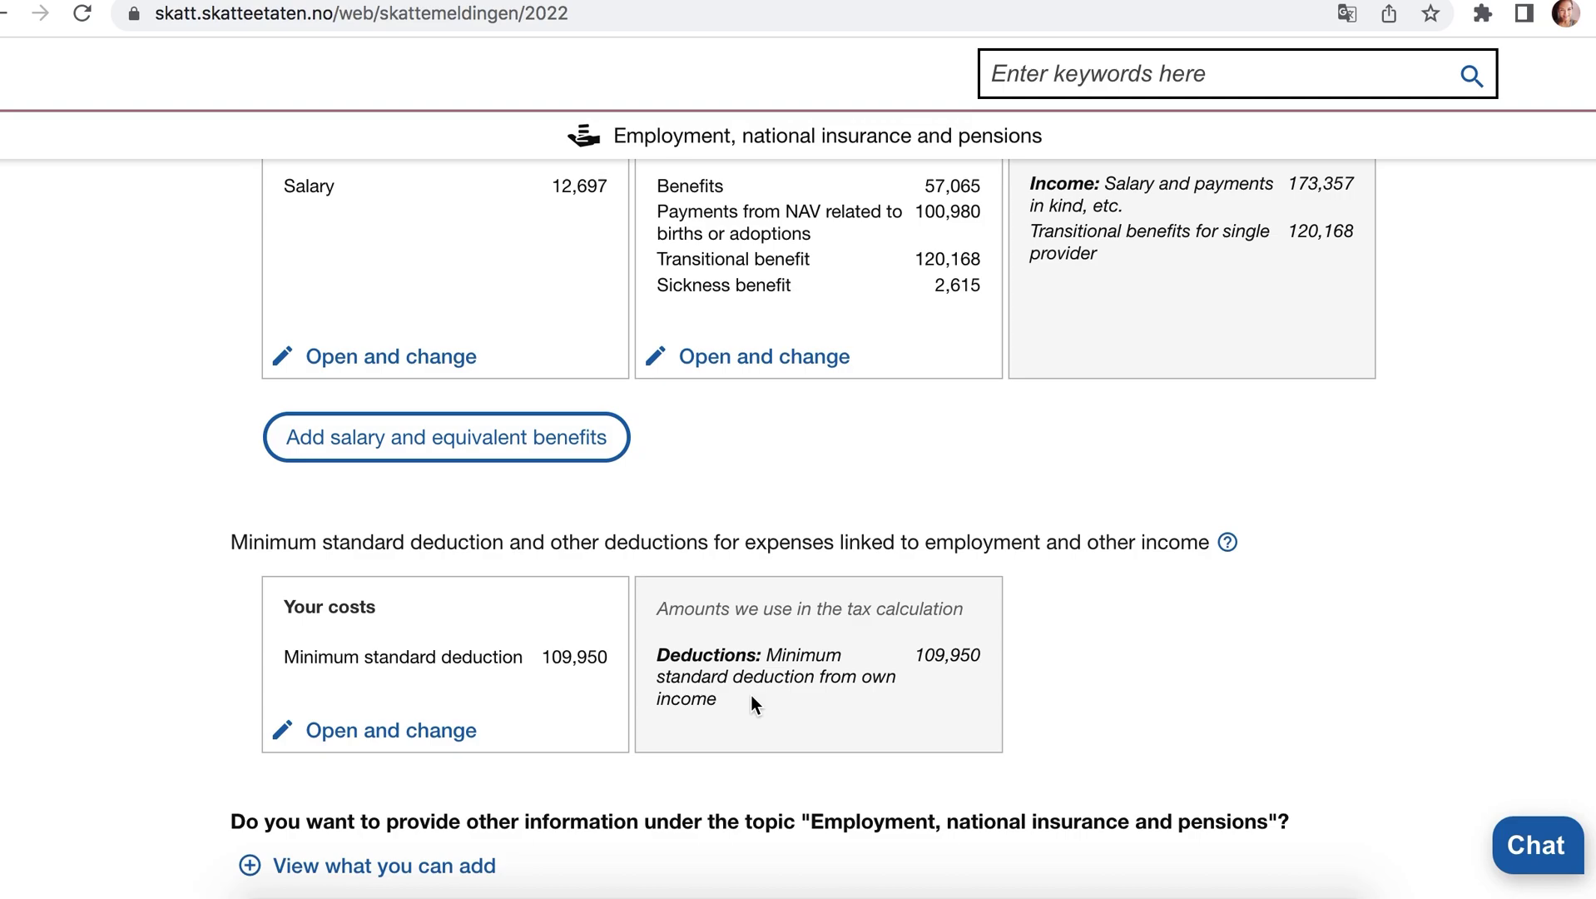
scroll(751, 695, down, 1)
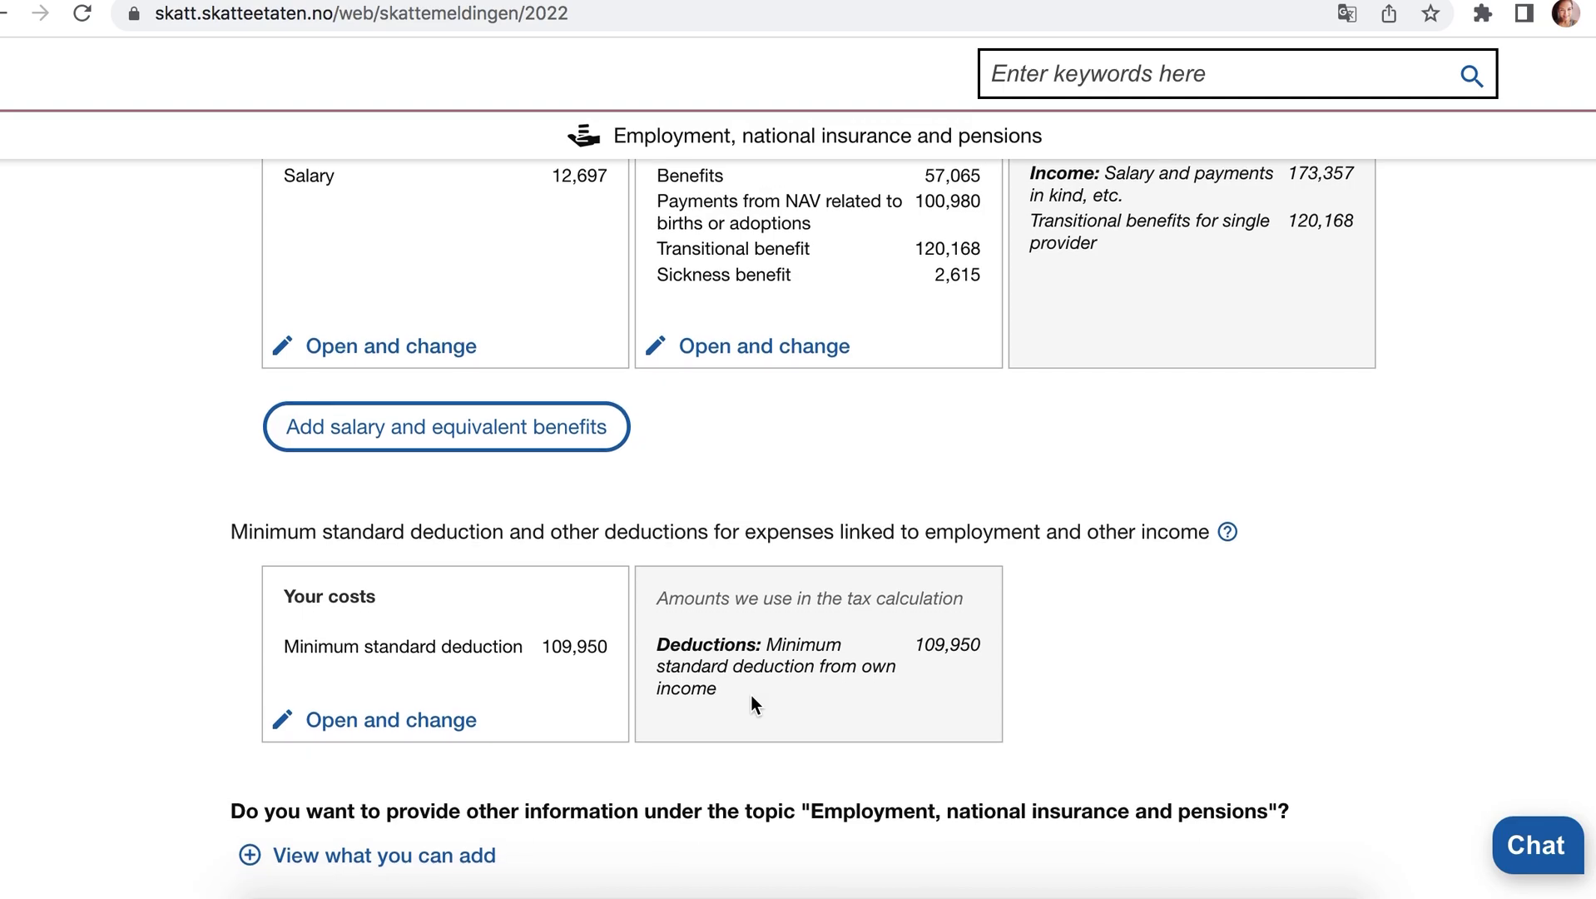
scroll(616, 704, down, 1)
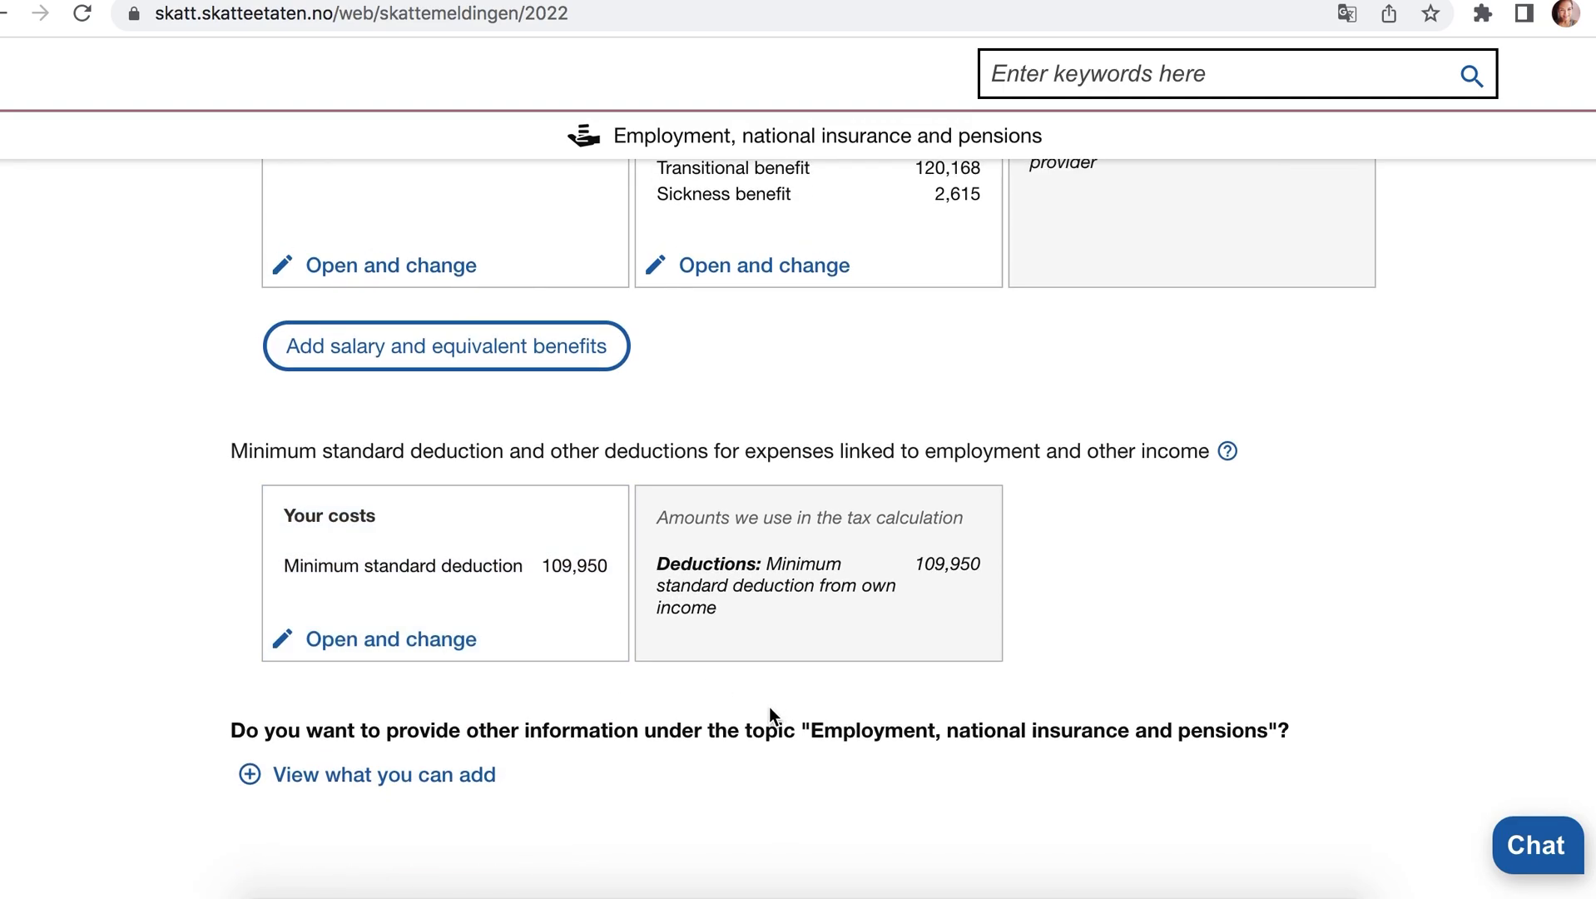
View what other information can be added under Employment, national insurance and pensions, and close the overview without adding anything.
scroll(637, 717, down, 2)
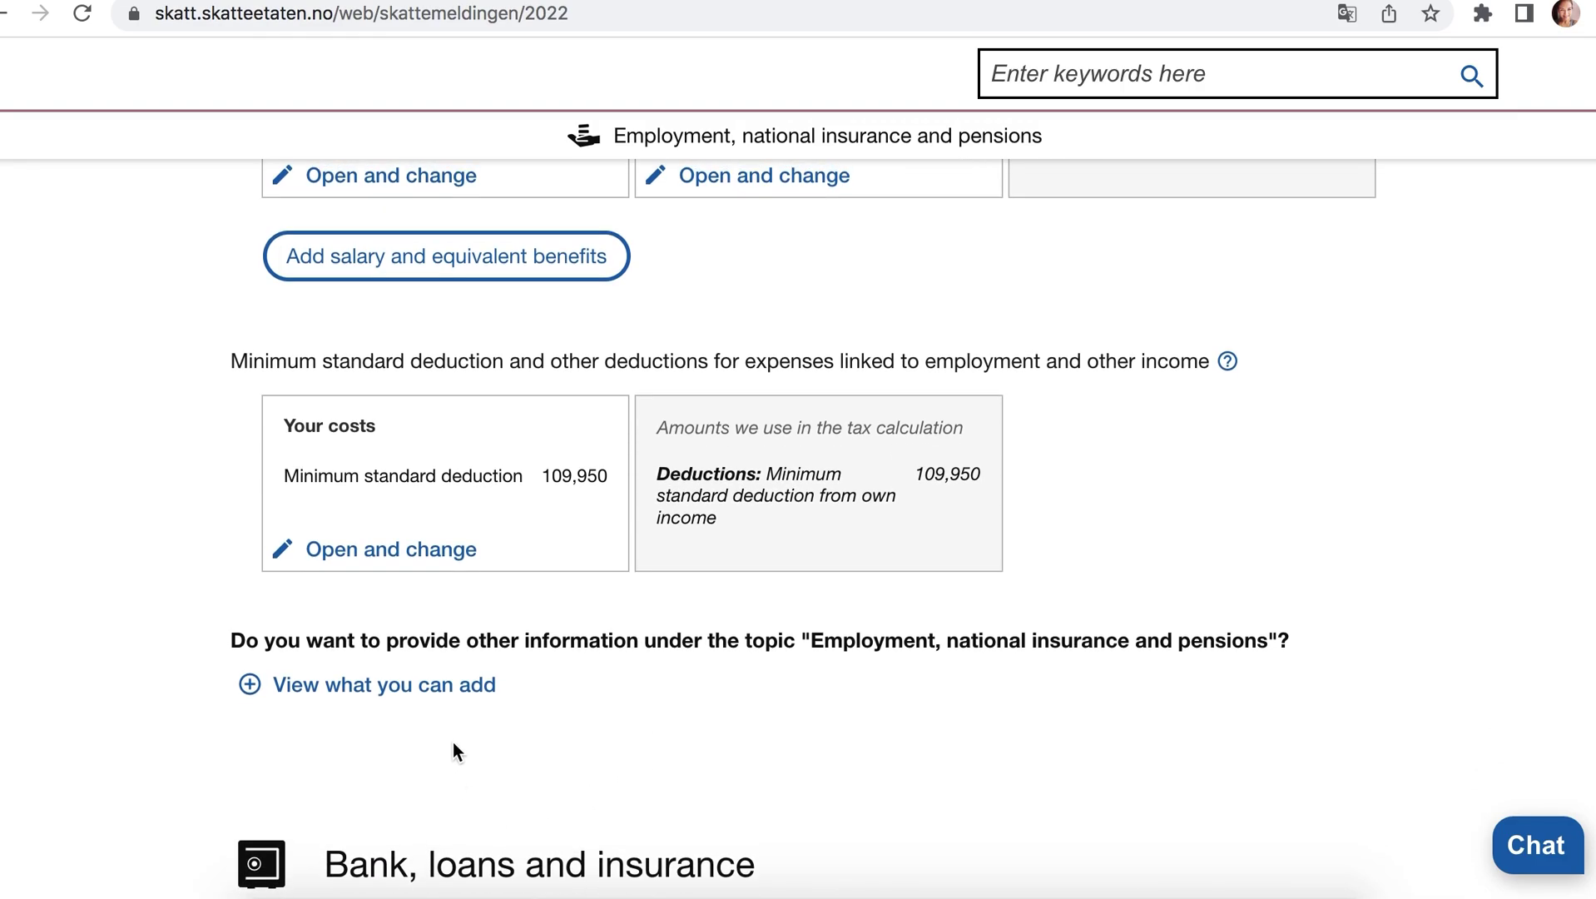
click(425, 698)
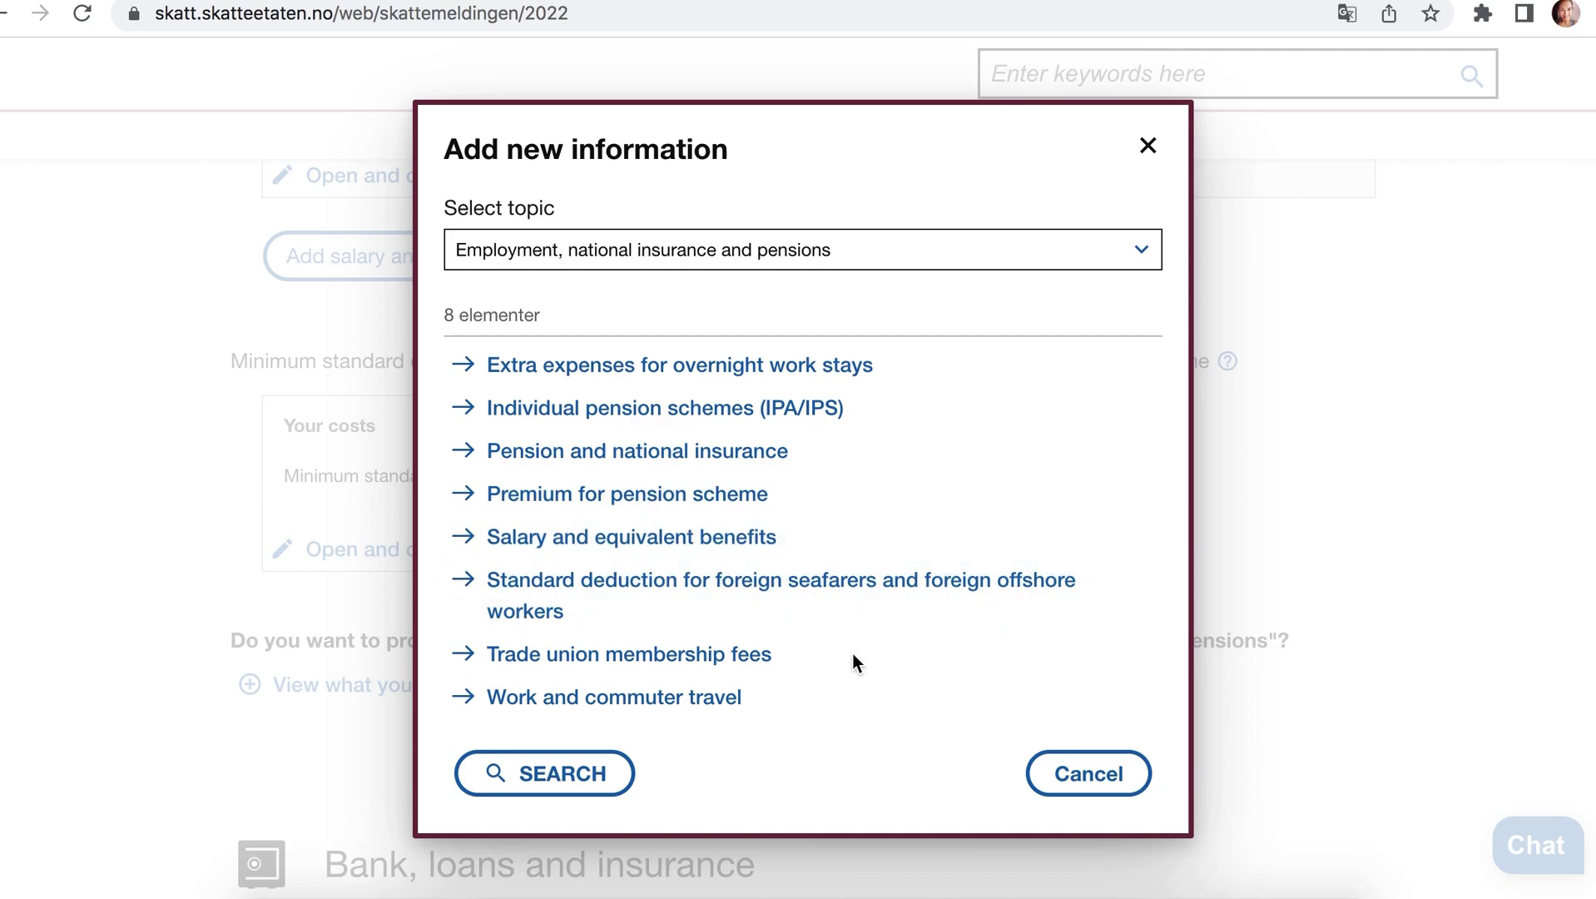
click(1085, 775)
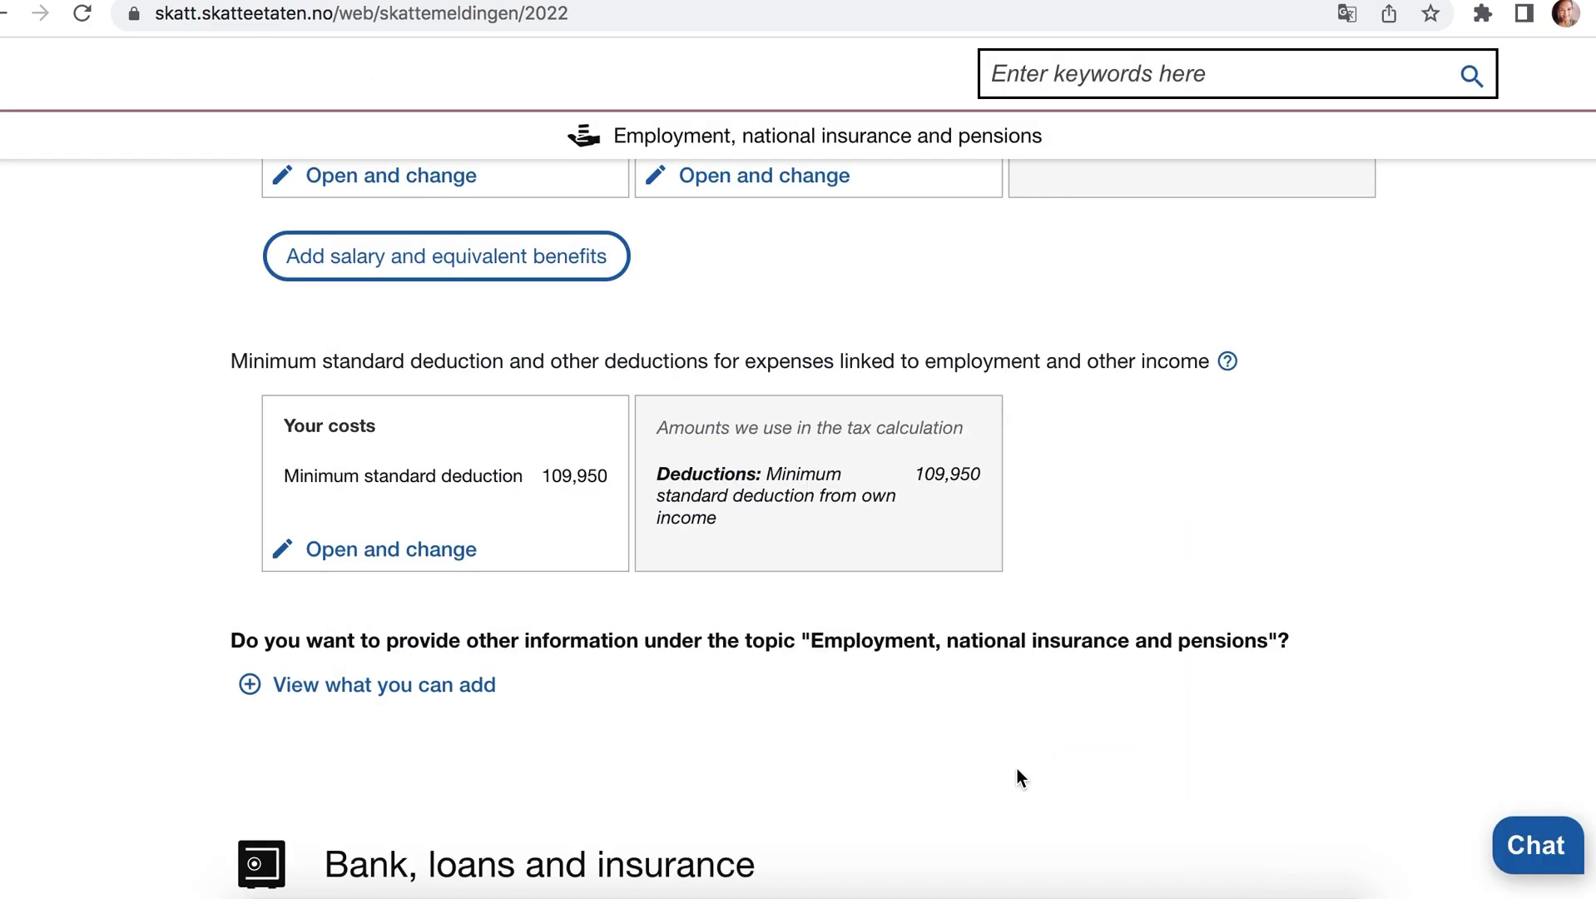
Examine the deposits, debt and interest reported by each bank under Bank, loans and insurance.
scroll(804, 637, down, 2)
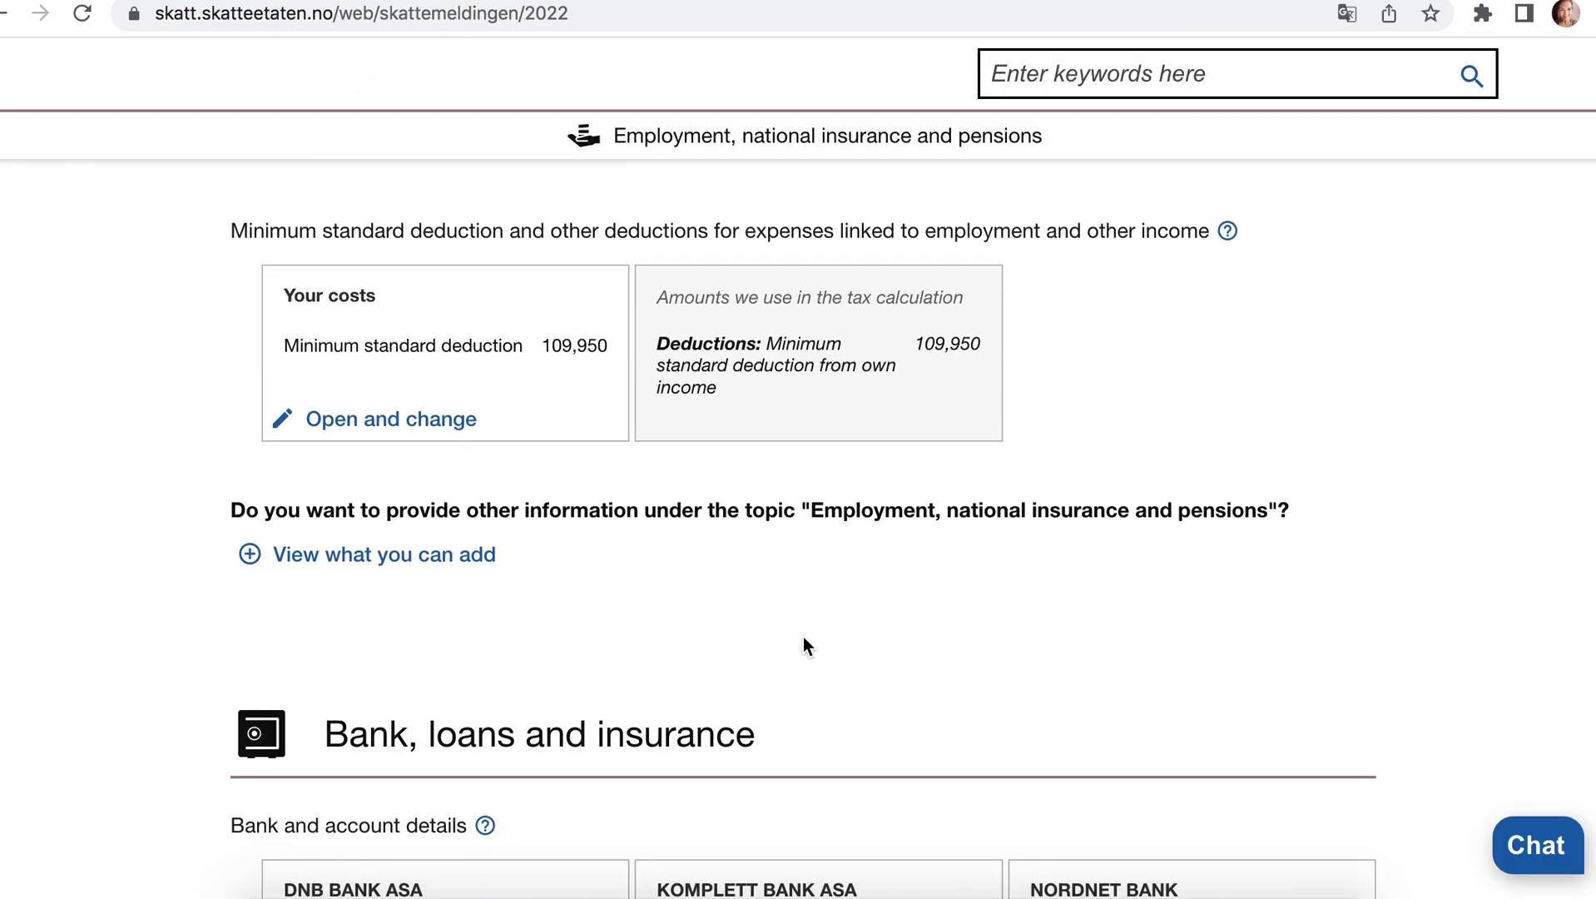
scroll(819, 628, down, 1)
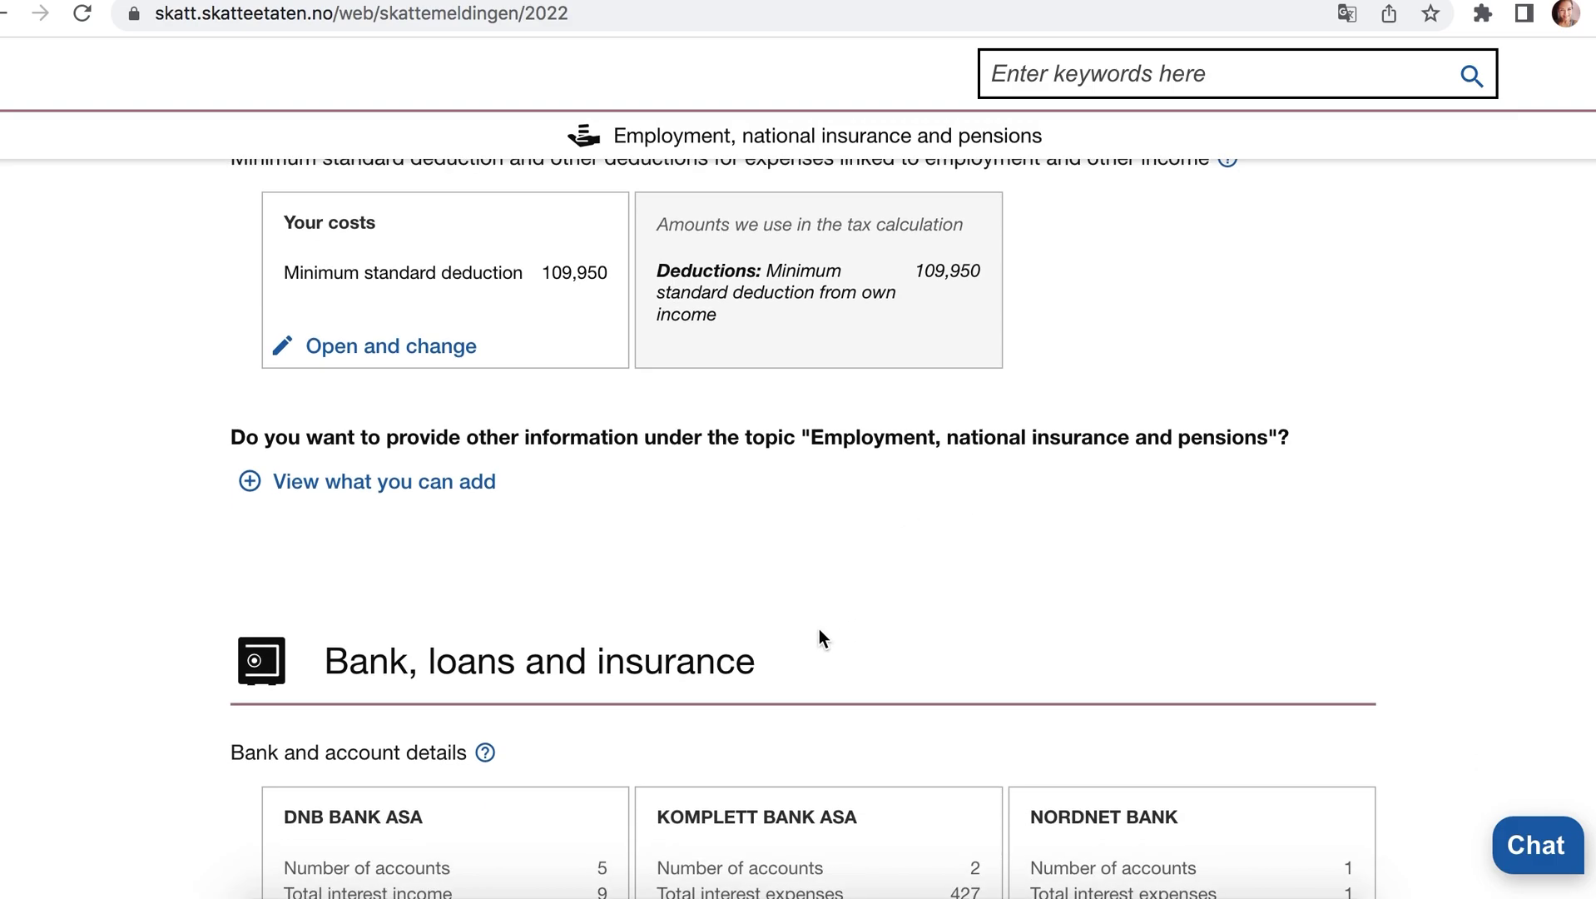
scroll(818, 629, down, 8)
scroll(735, 485, up, 1)
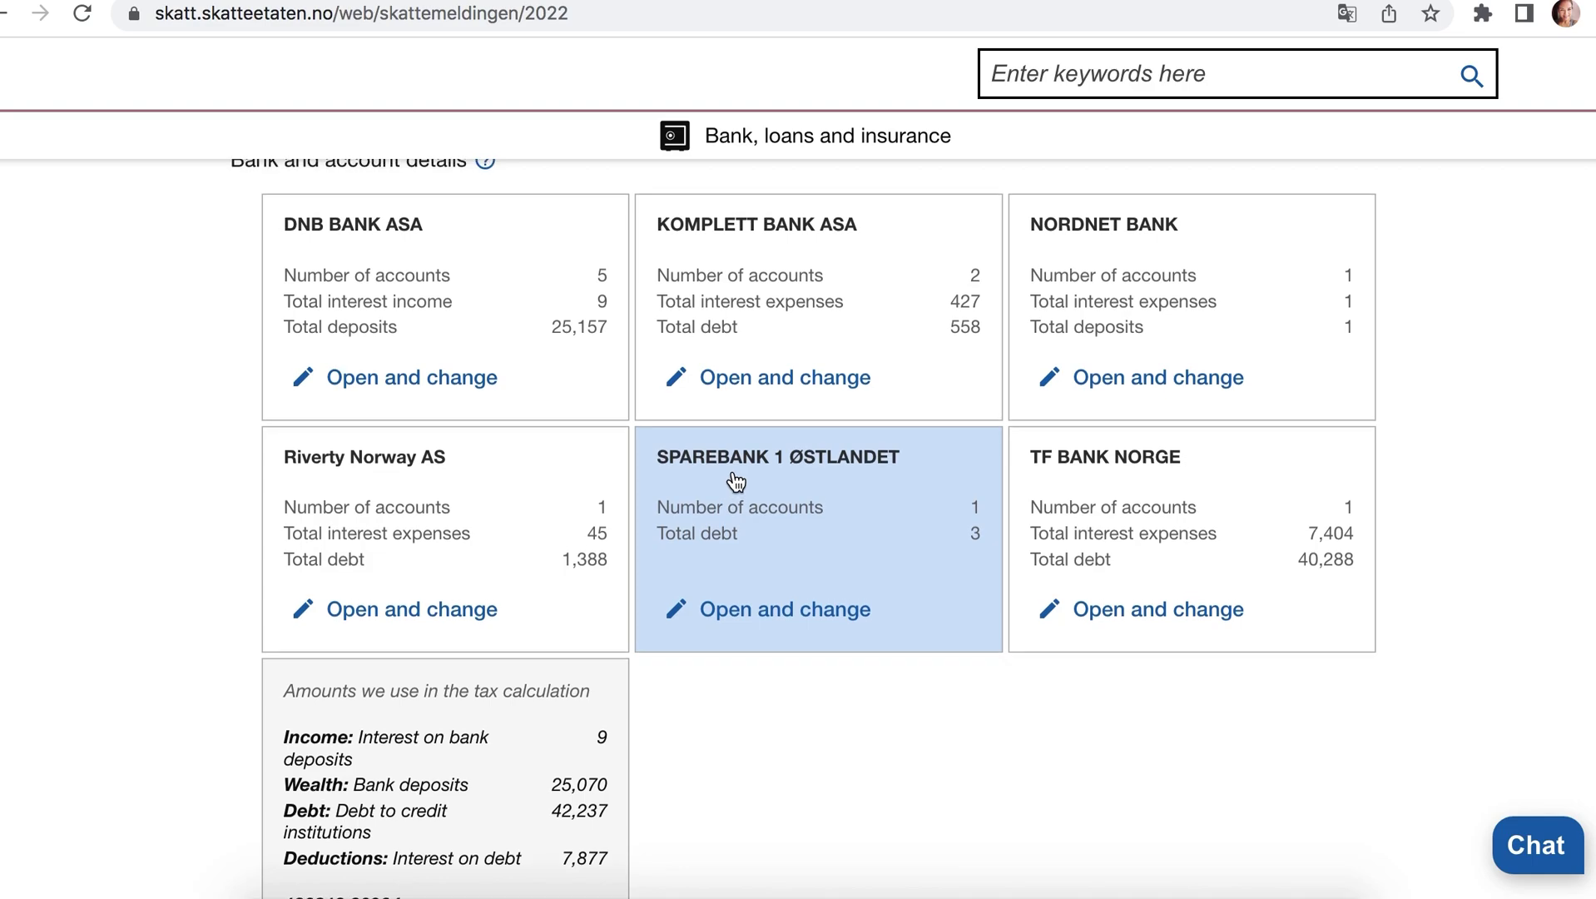
scroll(907, 550, up, 2)
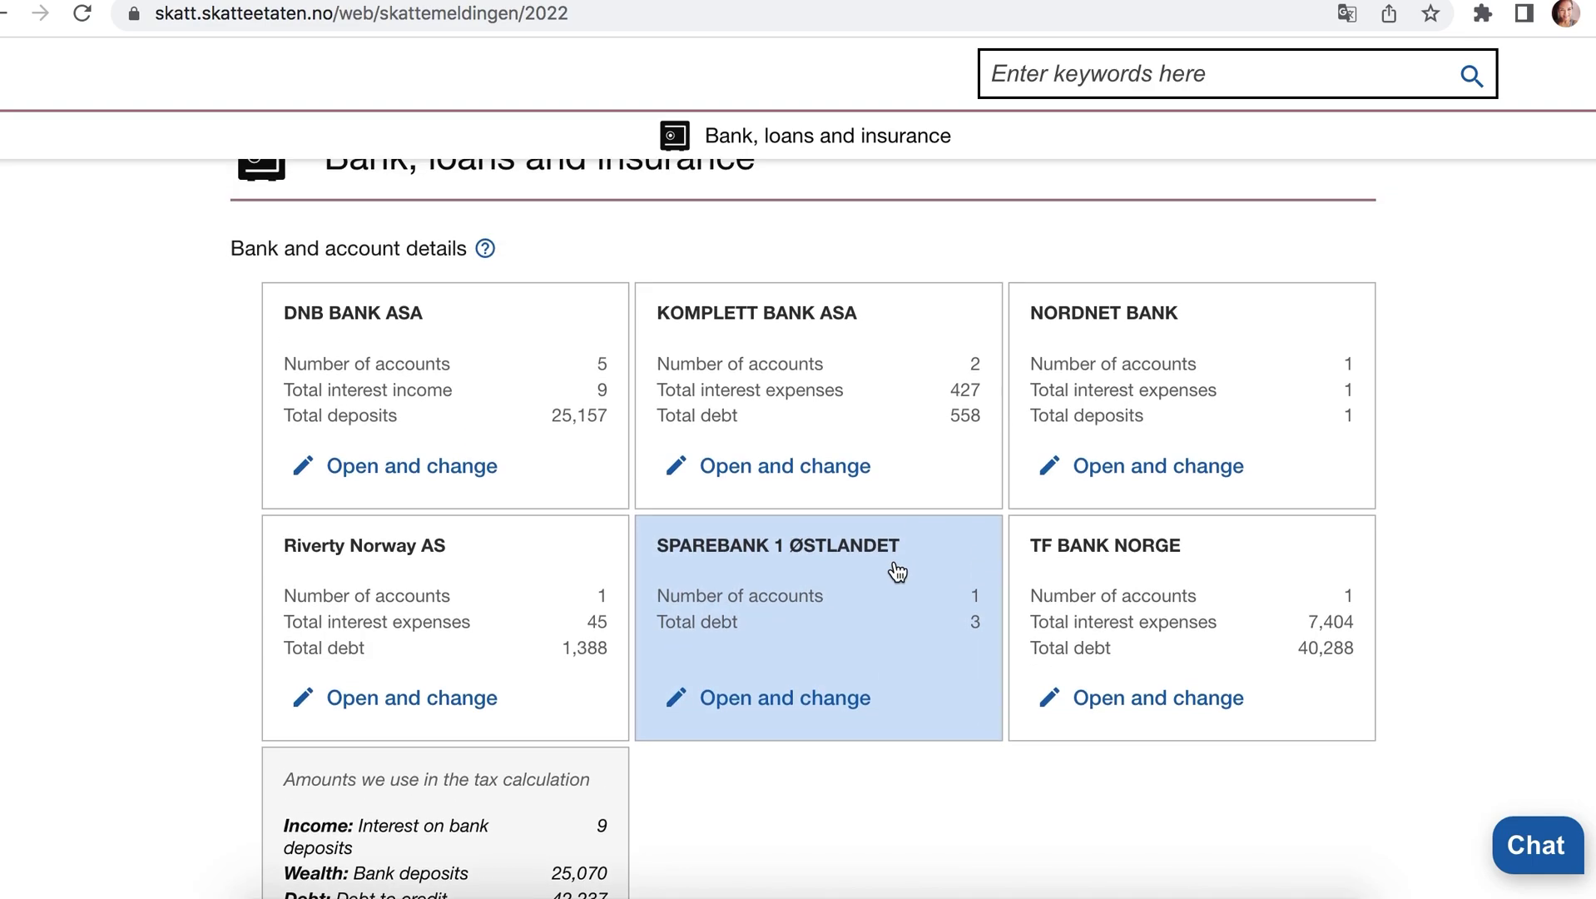
scroll(897, 571, down, 1)
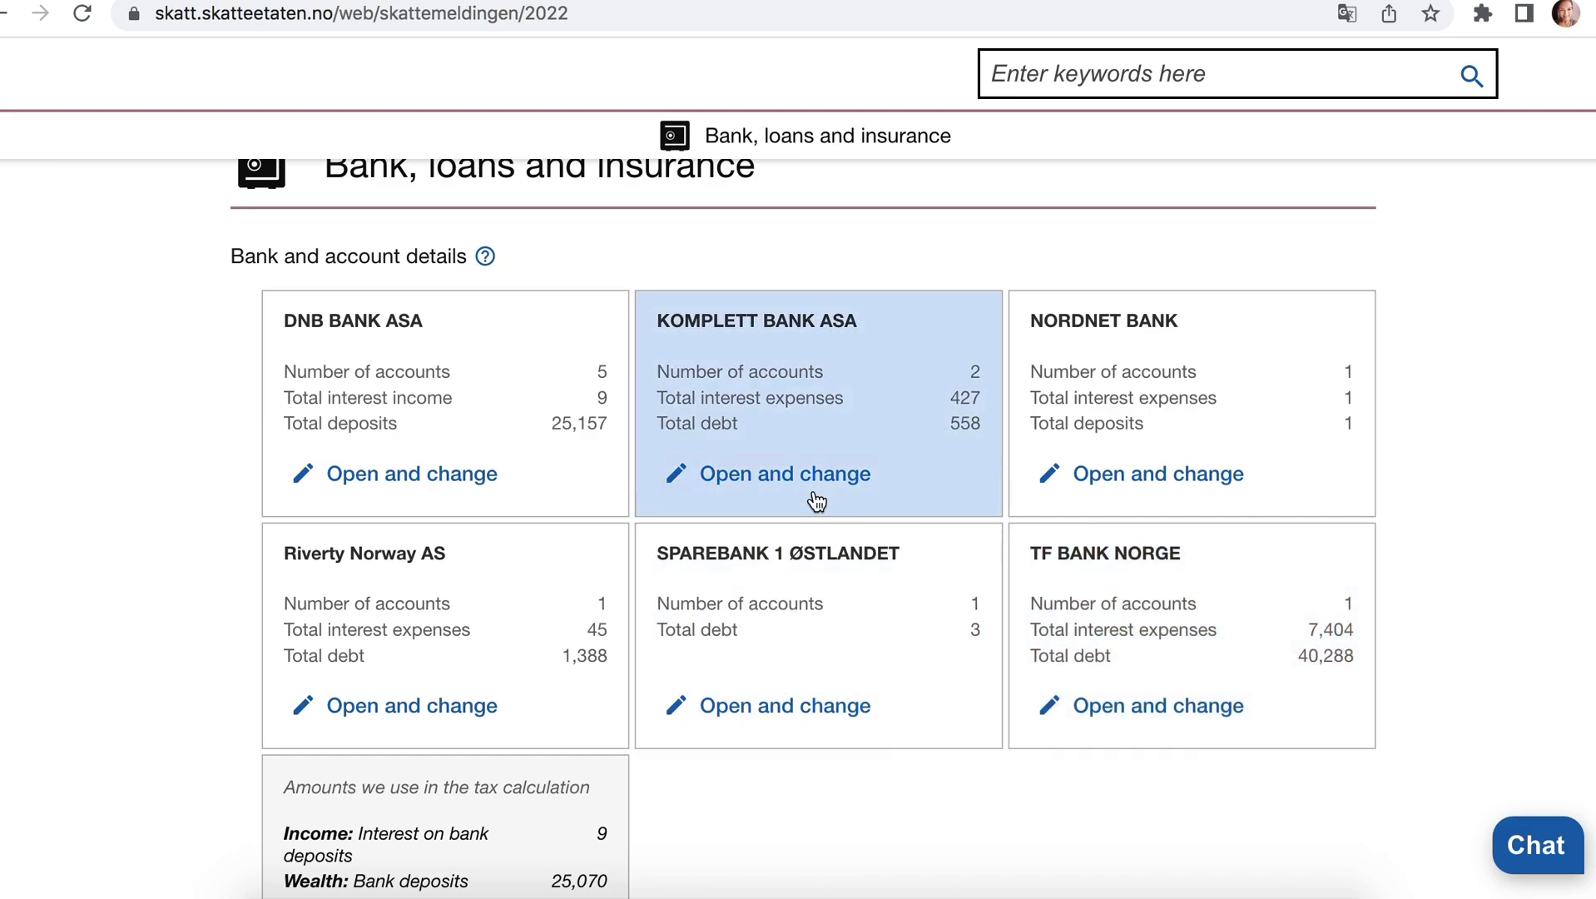
scroll(816, 403, down, 2)
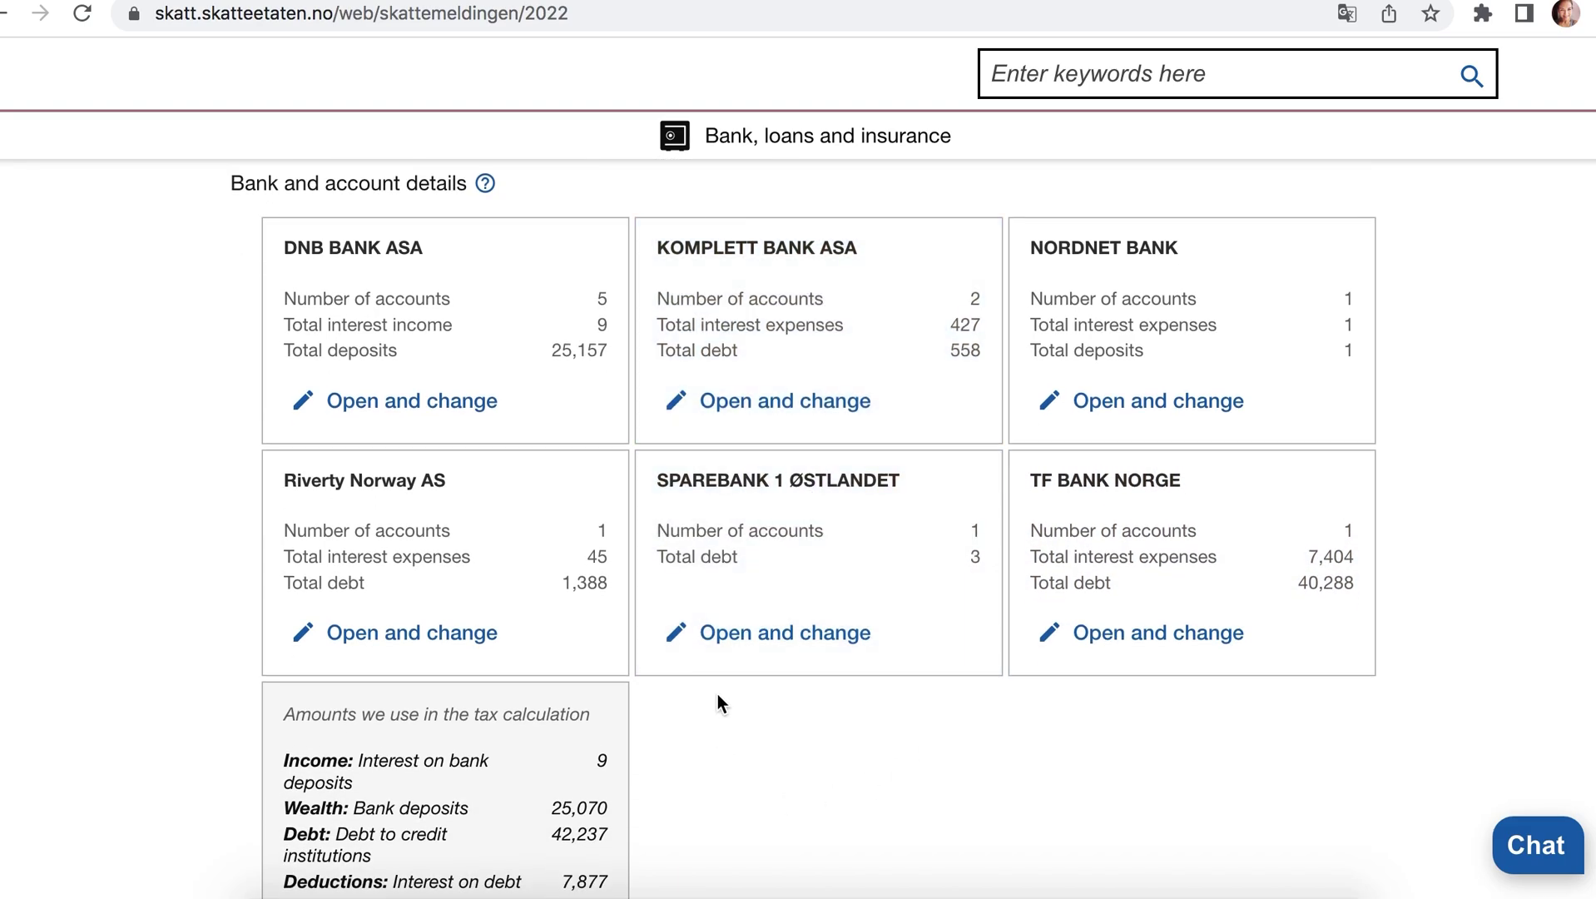
scroll(721, 703, down, 1)
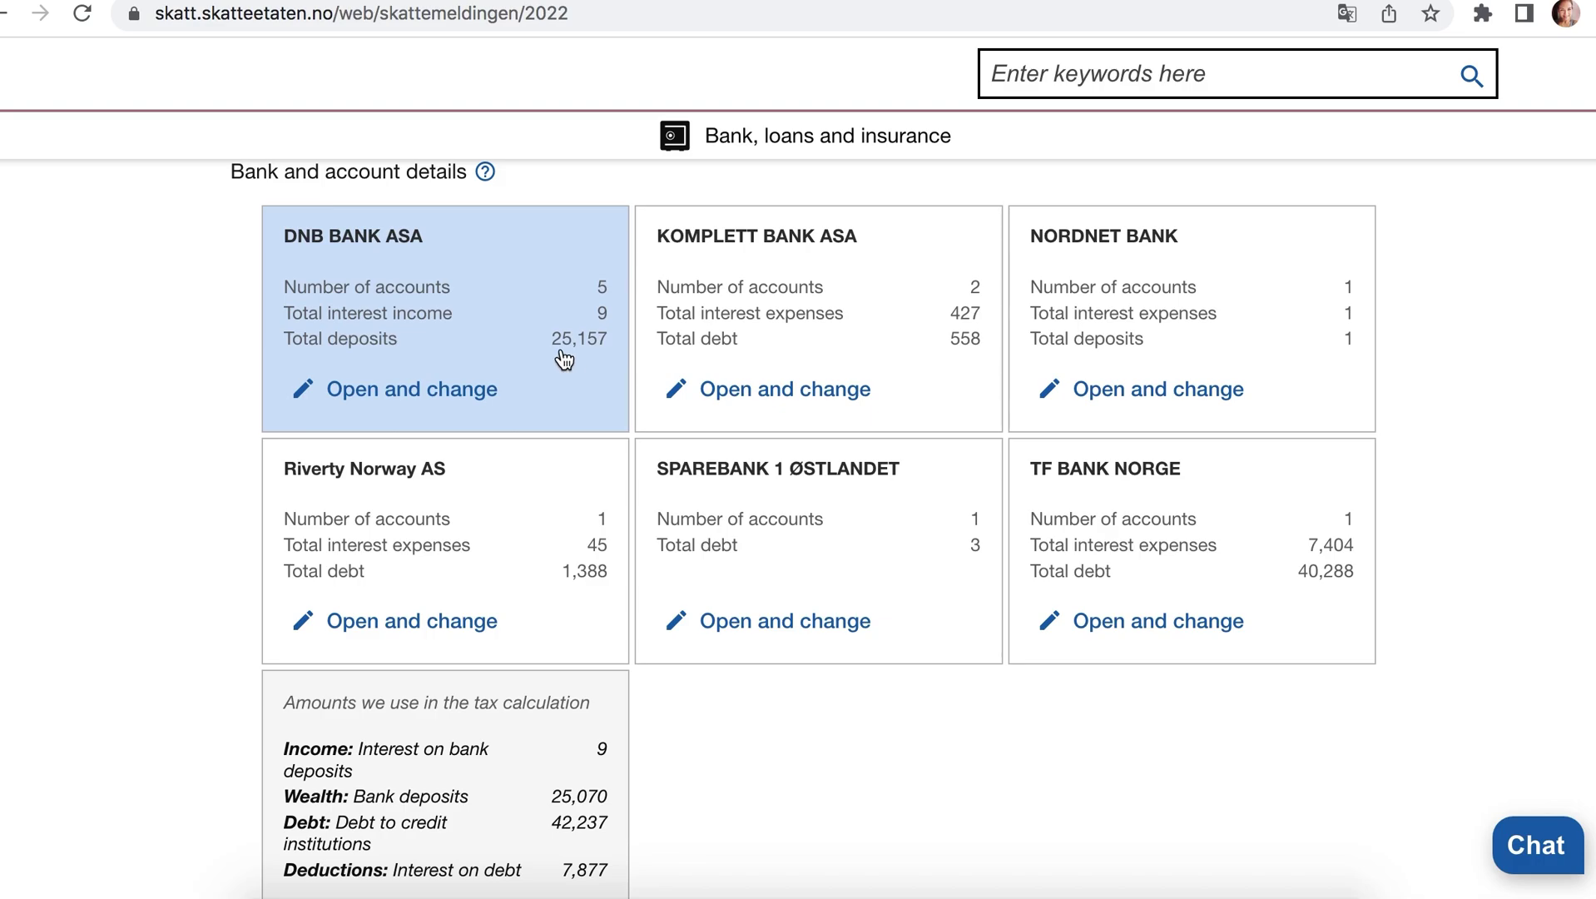
scroll(564, 359, down, 1)
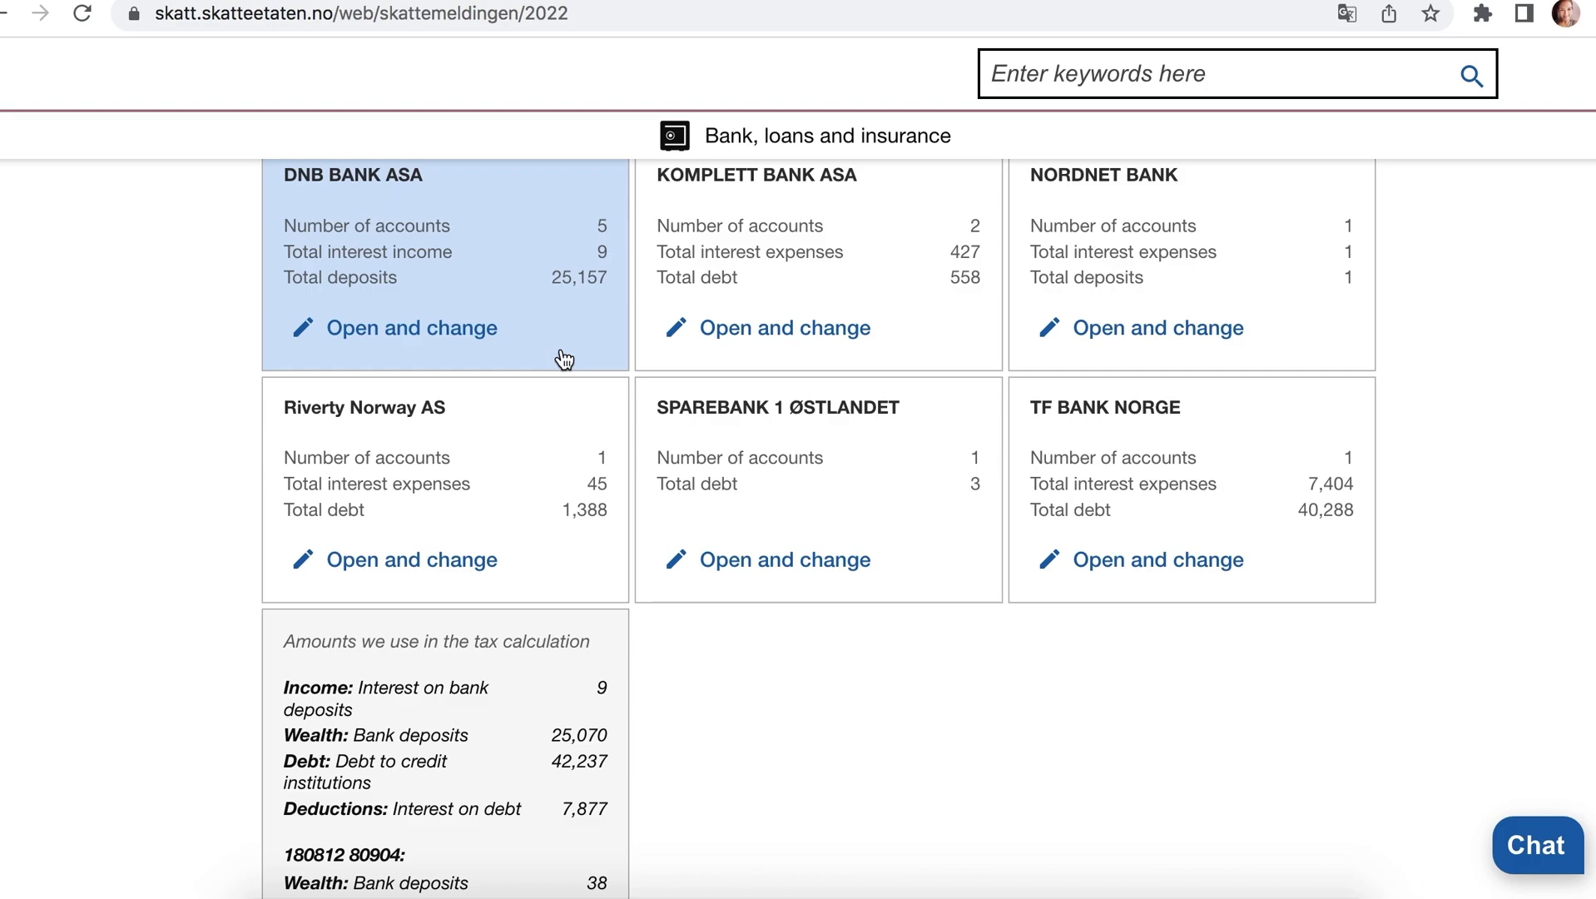
Examine the bank income, wealth, debt and deduction amounts used in the tax calculation.
scroll(564, 360, down, 1)
scroll(556, 672, down, 1)
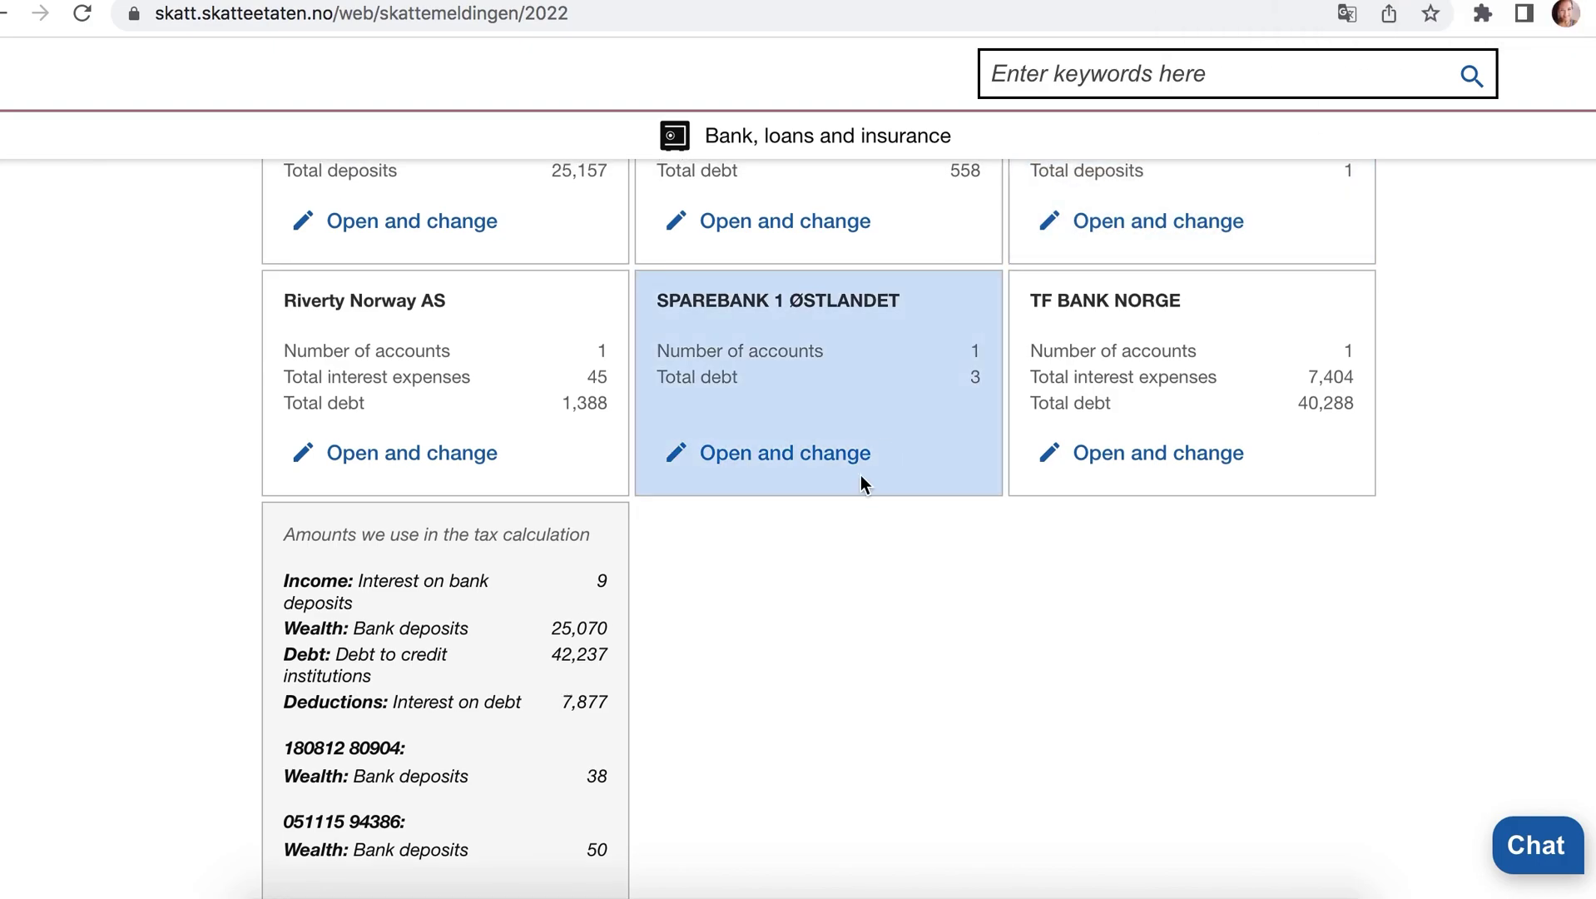
scroll(861, 476, down, 2)
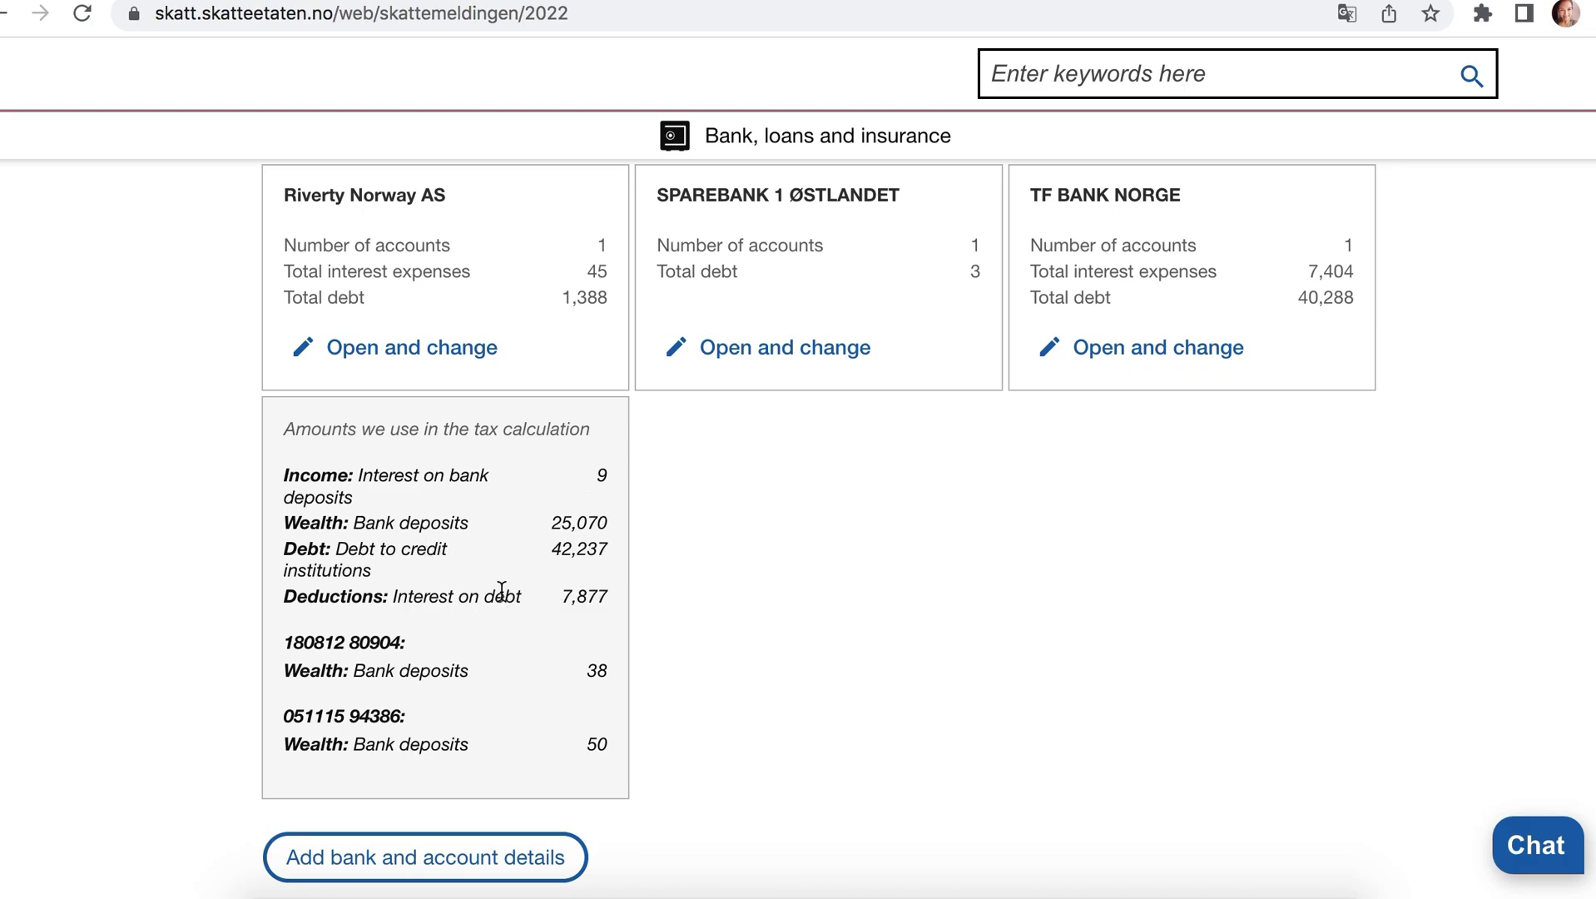
scroll(572, 641, down, 1)
scroll(690, 683, down, 1)
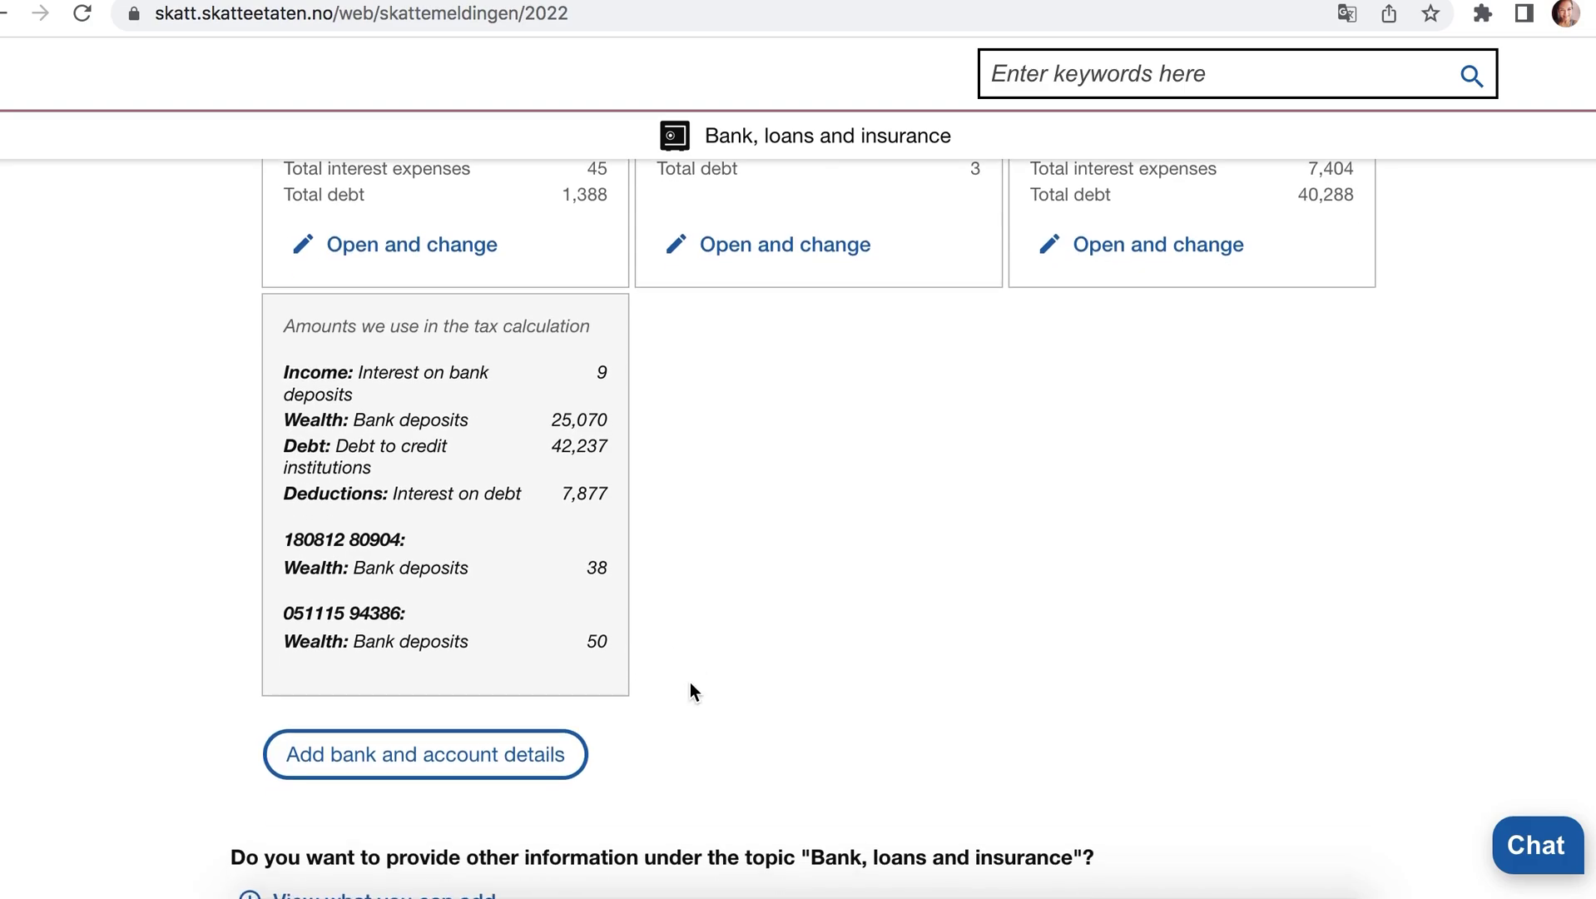
scroll(710, 641, down, 3)
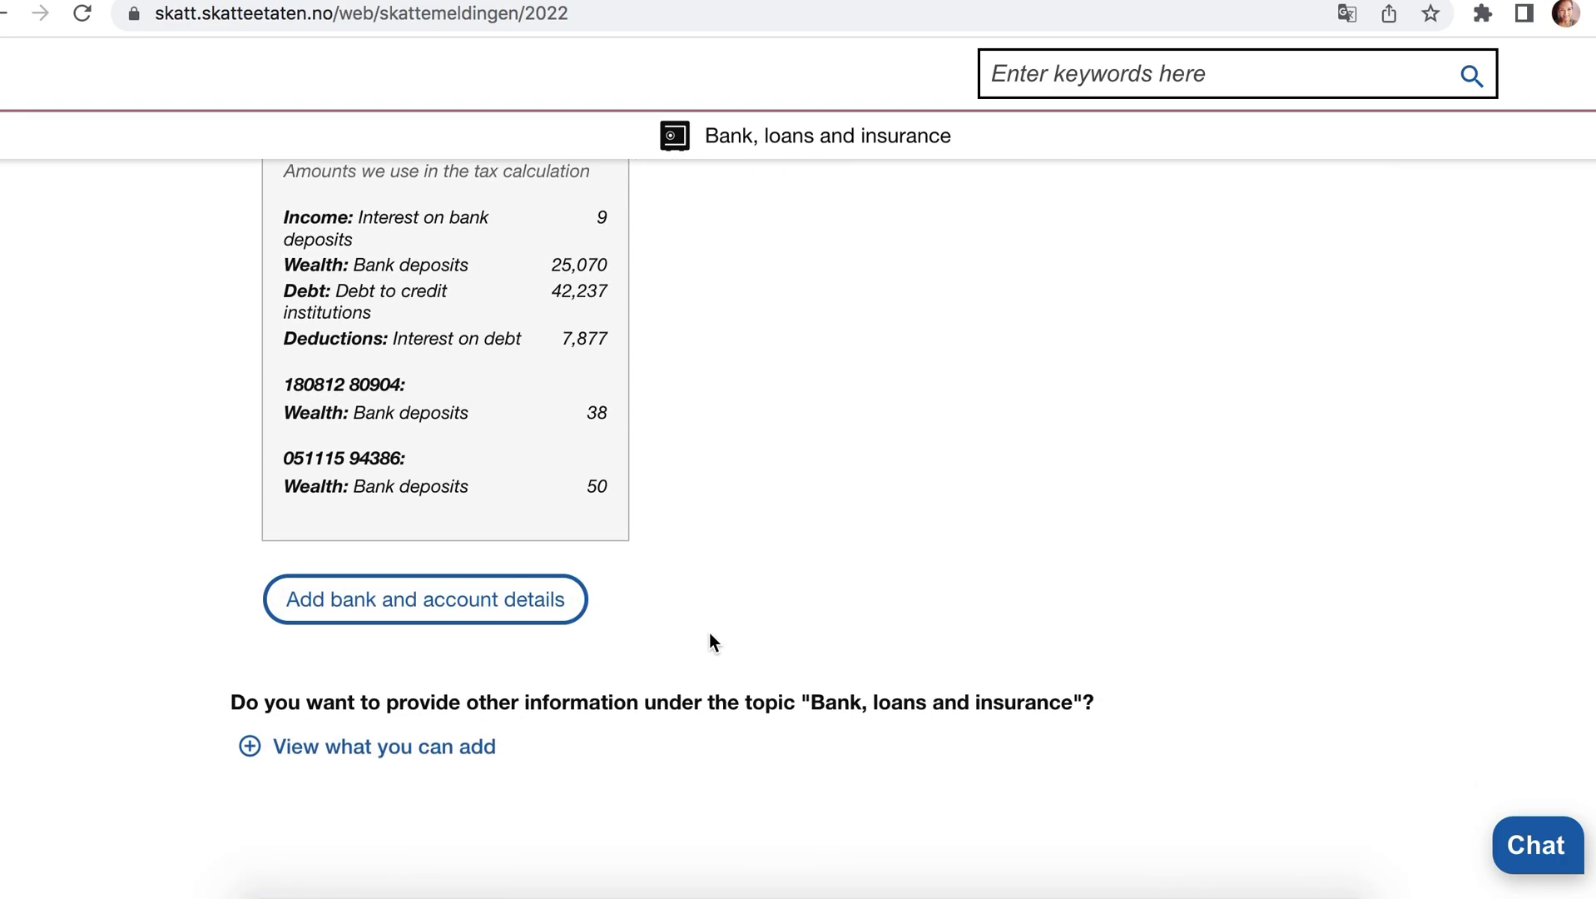
Read the self-employment notice under Business and find the childcare expenses under Family and health.
scroll(709, 632, down, 10)
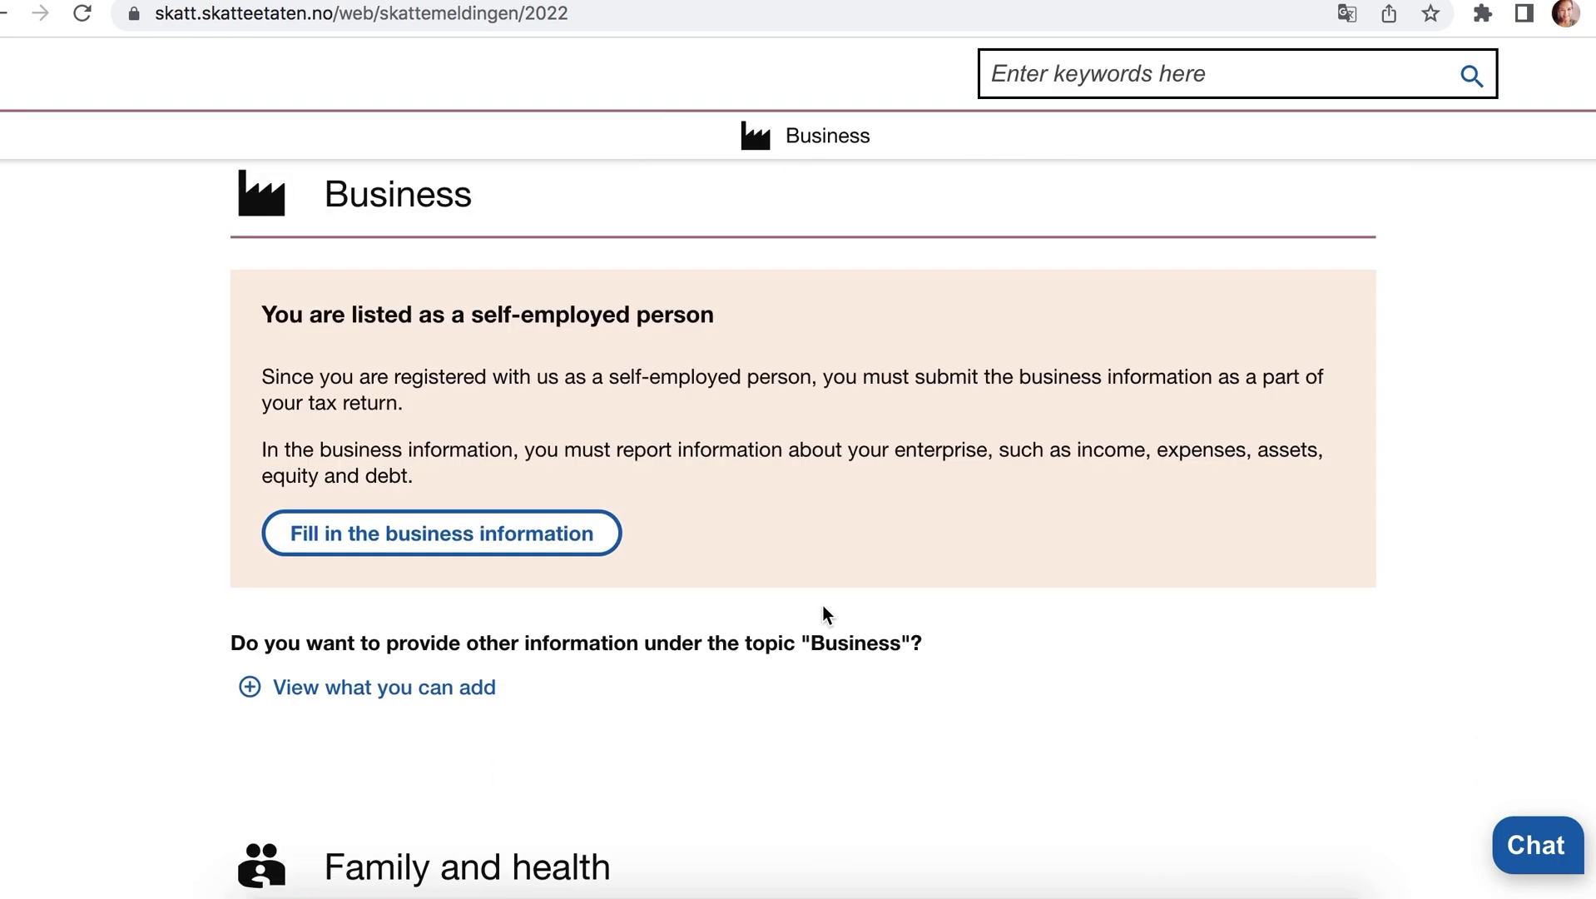
scroll(822, 605, down, 1)
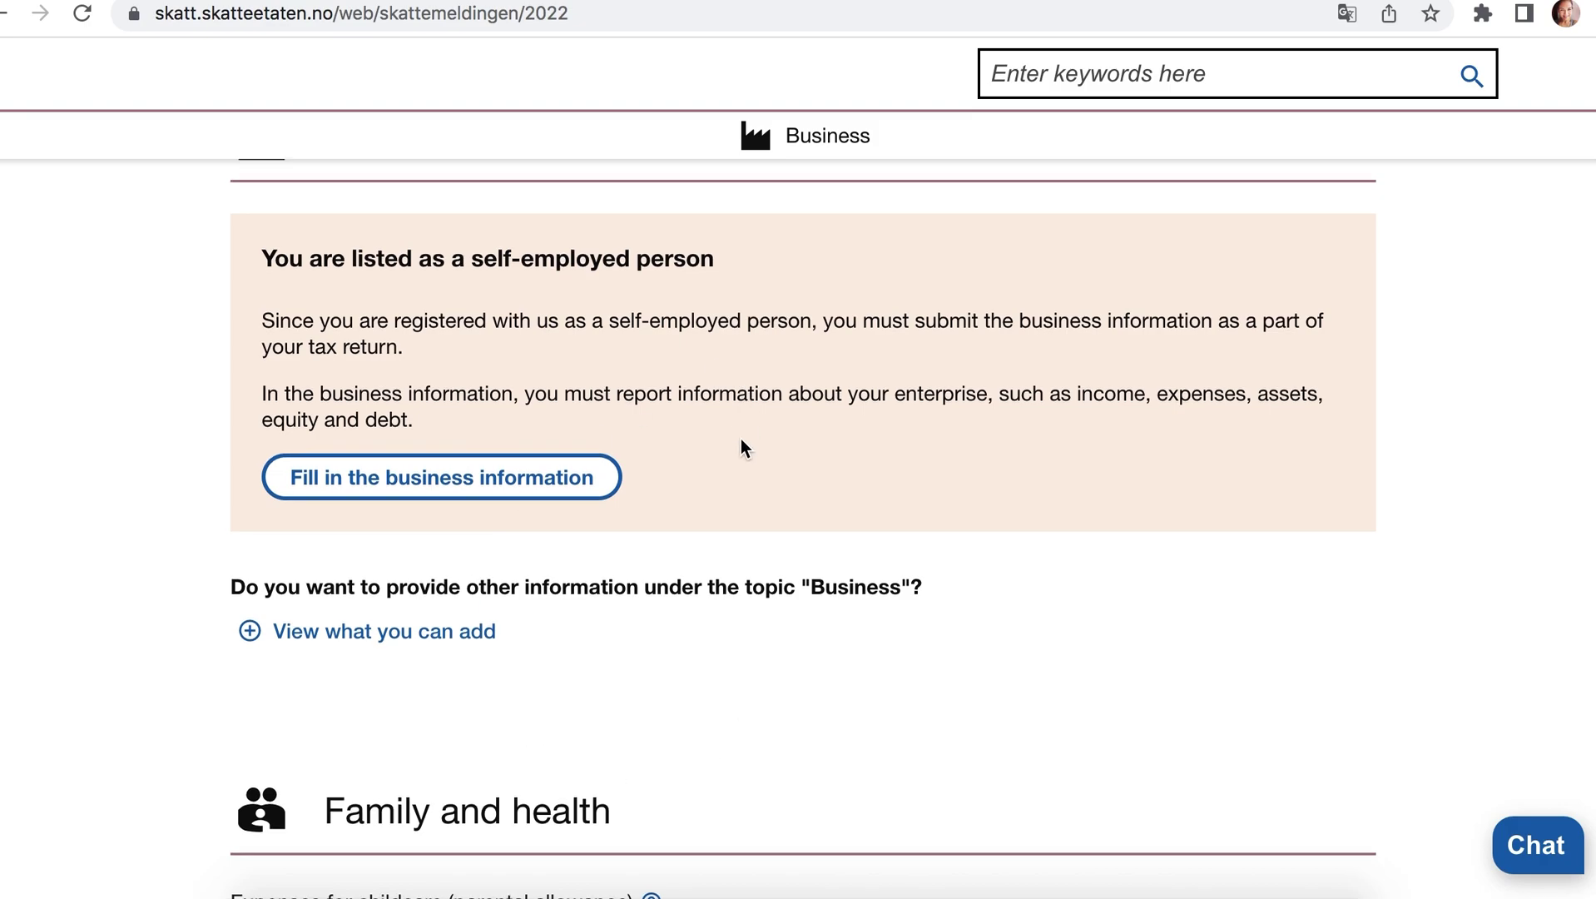
scroll(651, 510, down, 1)
scroll(654, 520, down, 1)
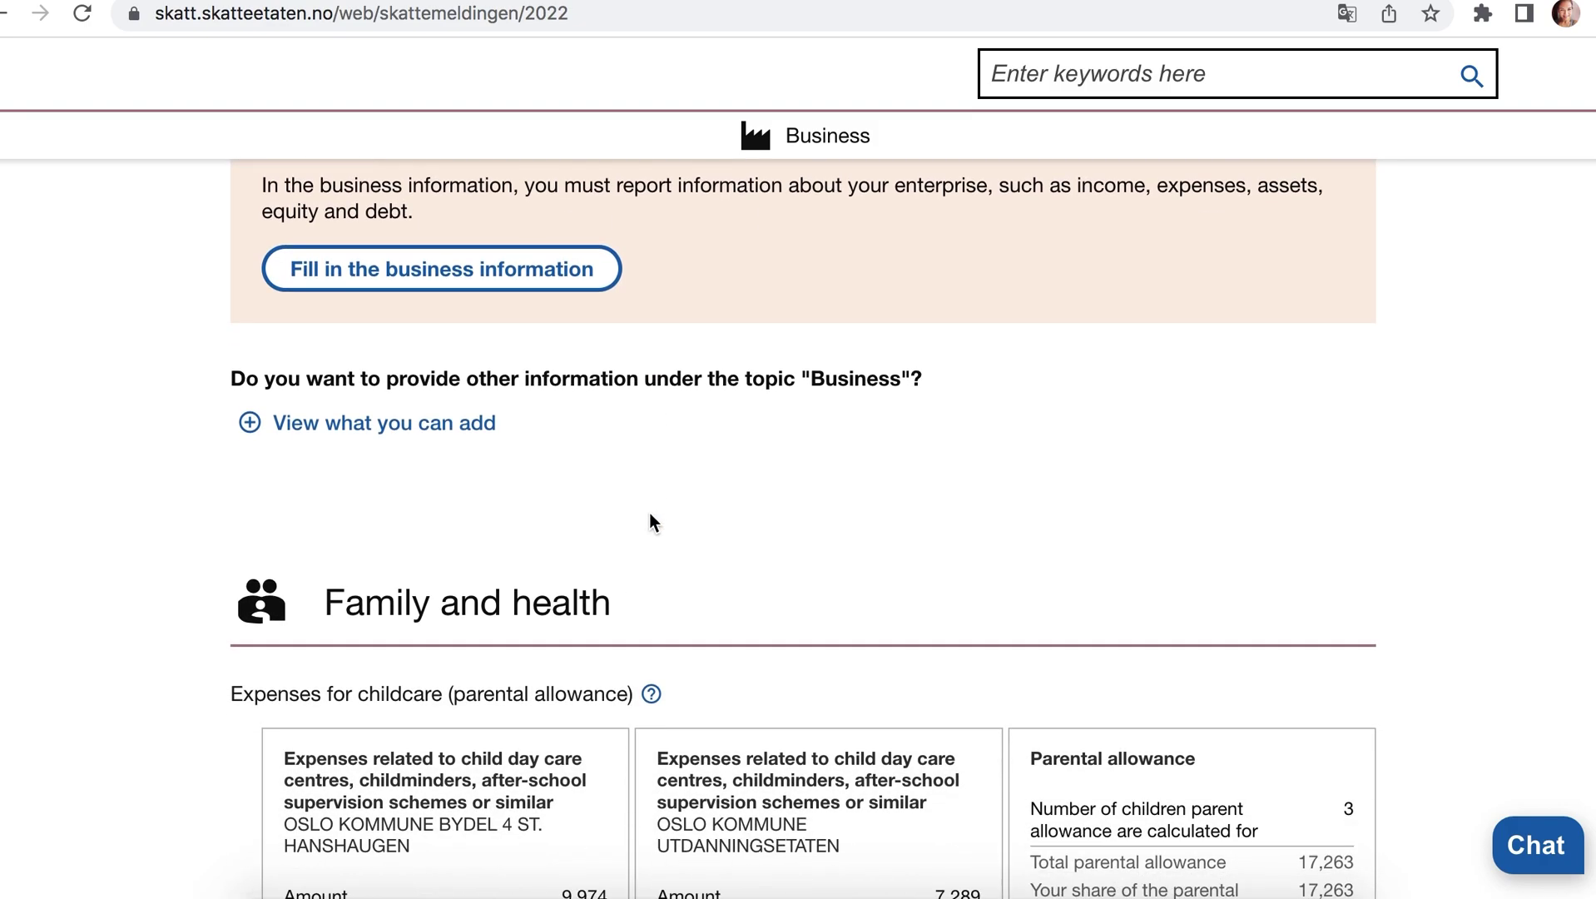
scroll(649, 519, down, 2)
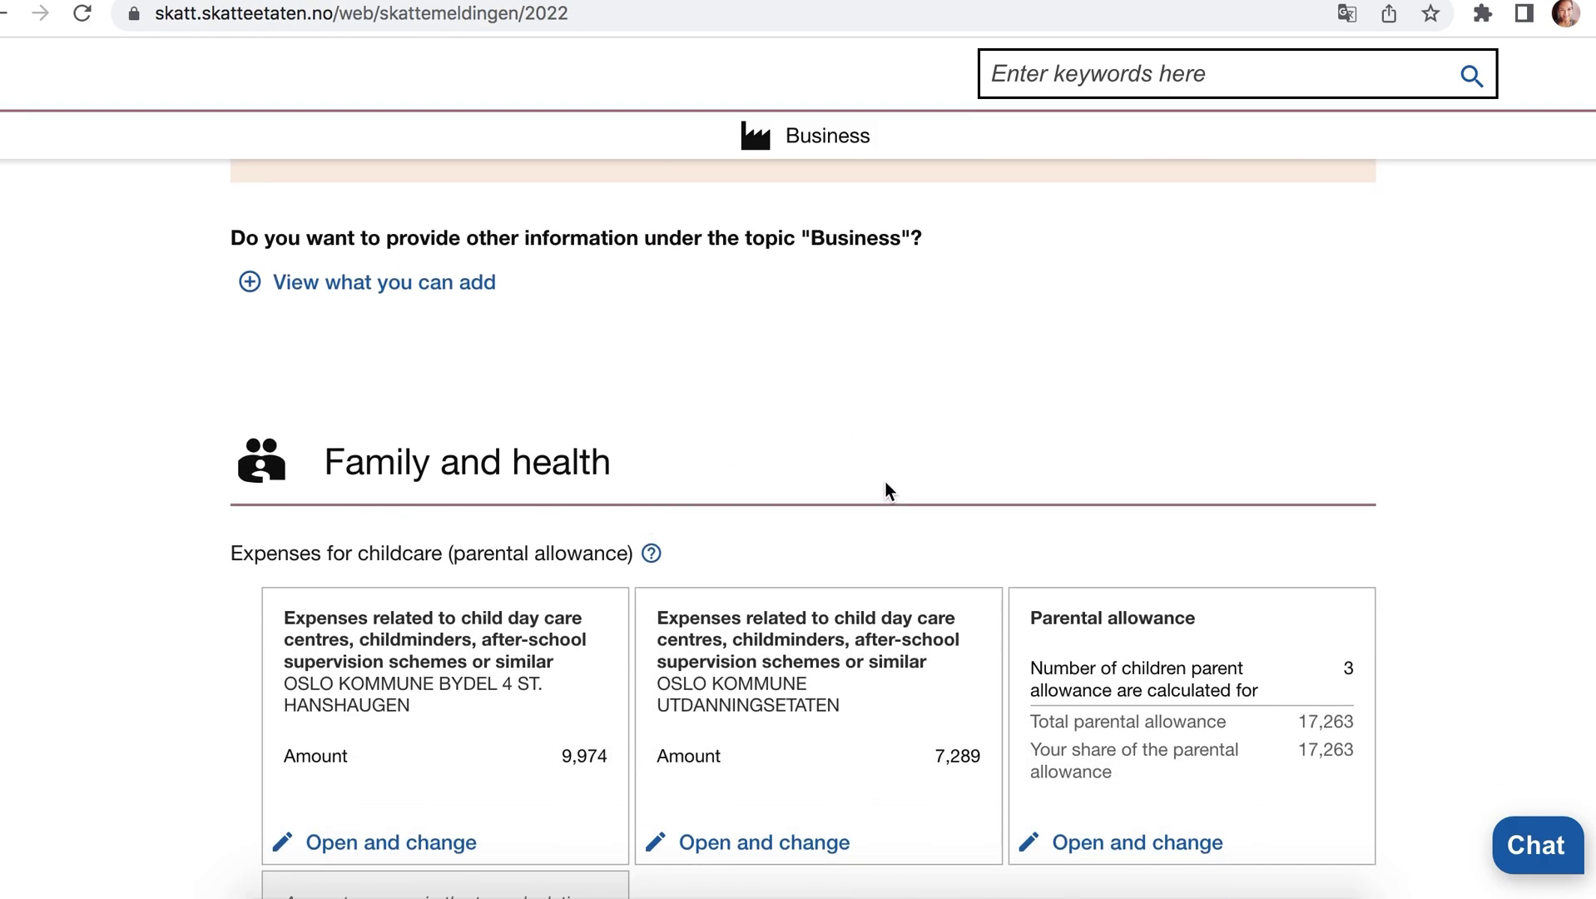
Examine the childcare expenses, parental allowance and resulting deduction under Family and health.
scroll(732, 524, down, 2)
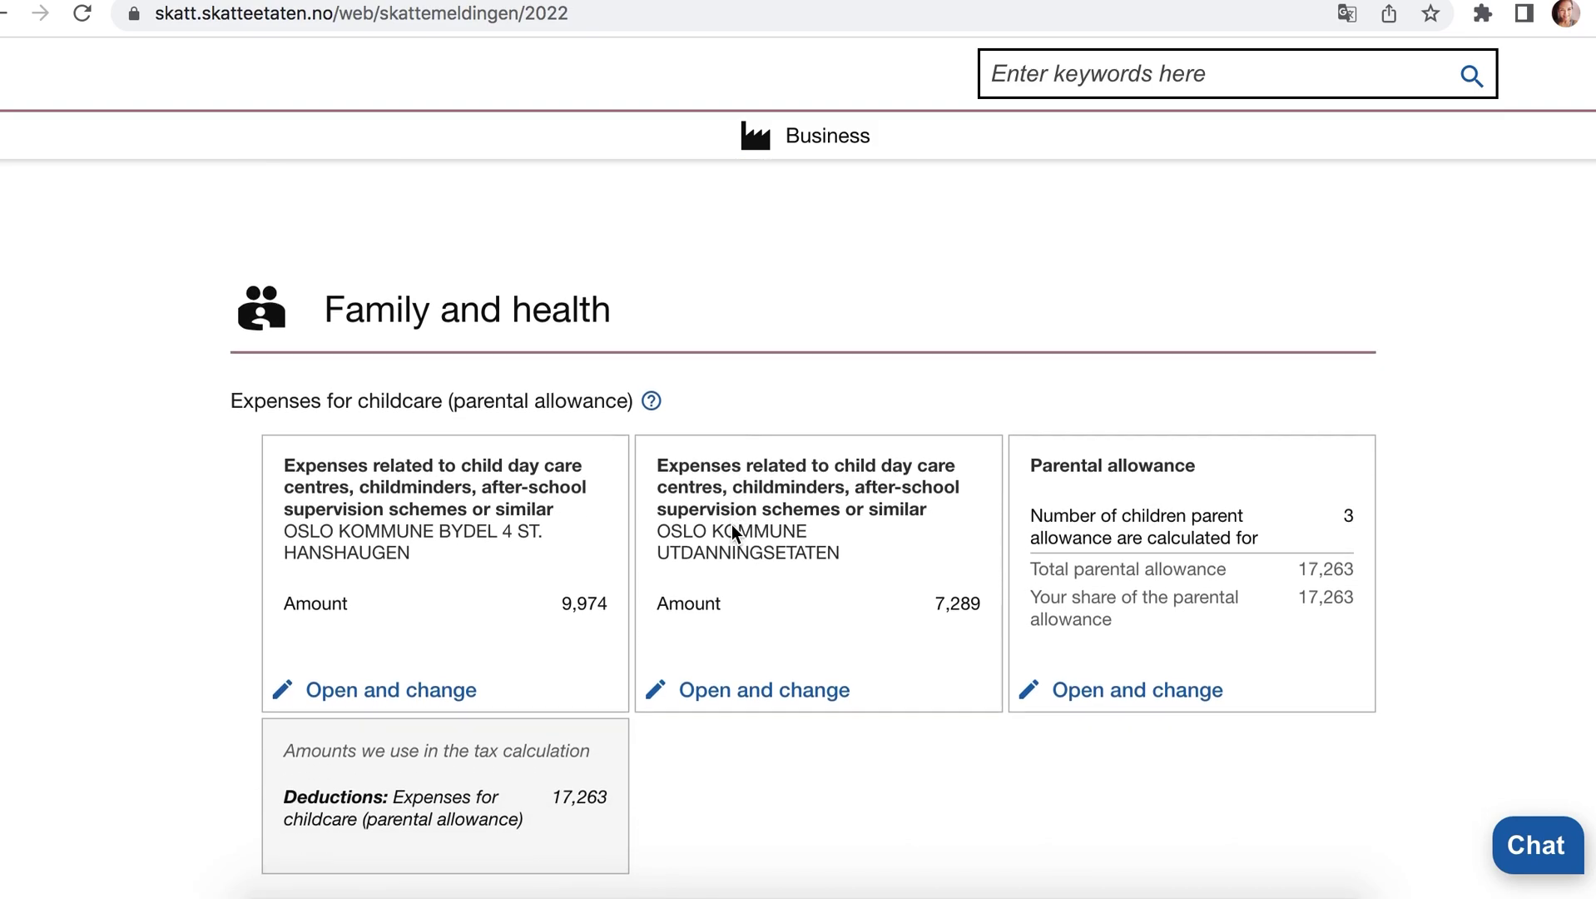
scroll(860, 607, down, 2)
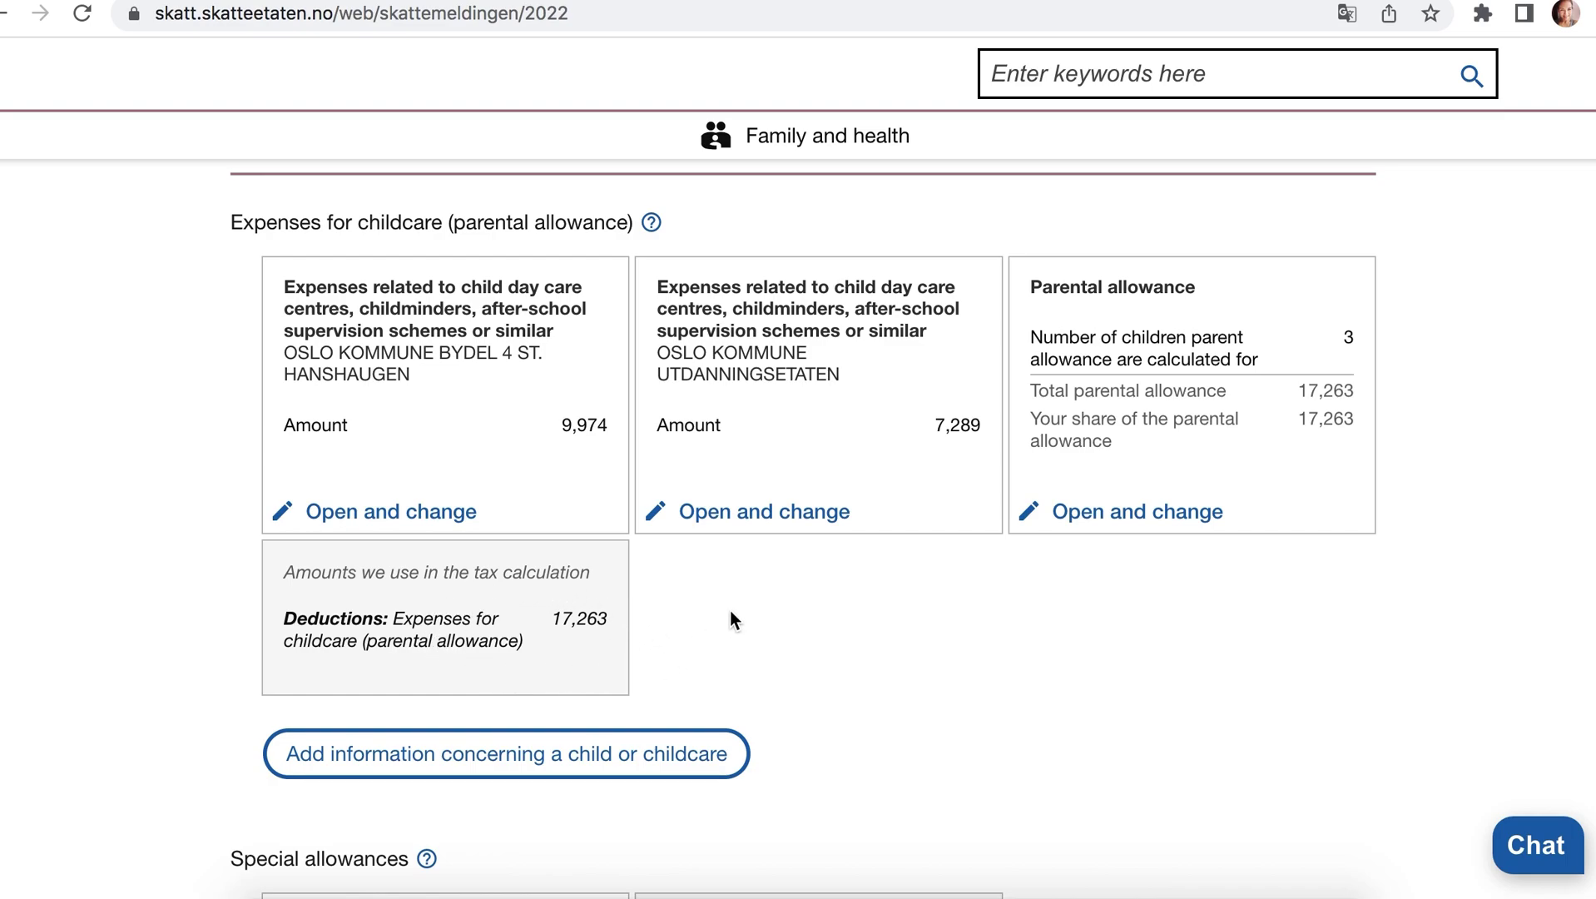
scroll(733, 620, down, 1)
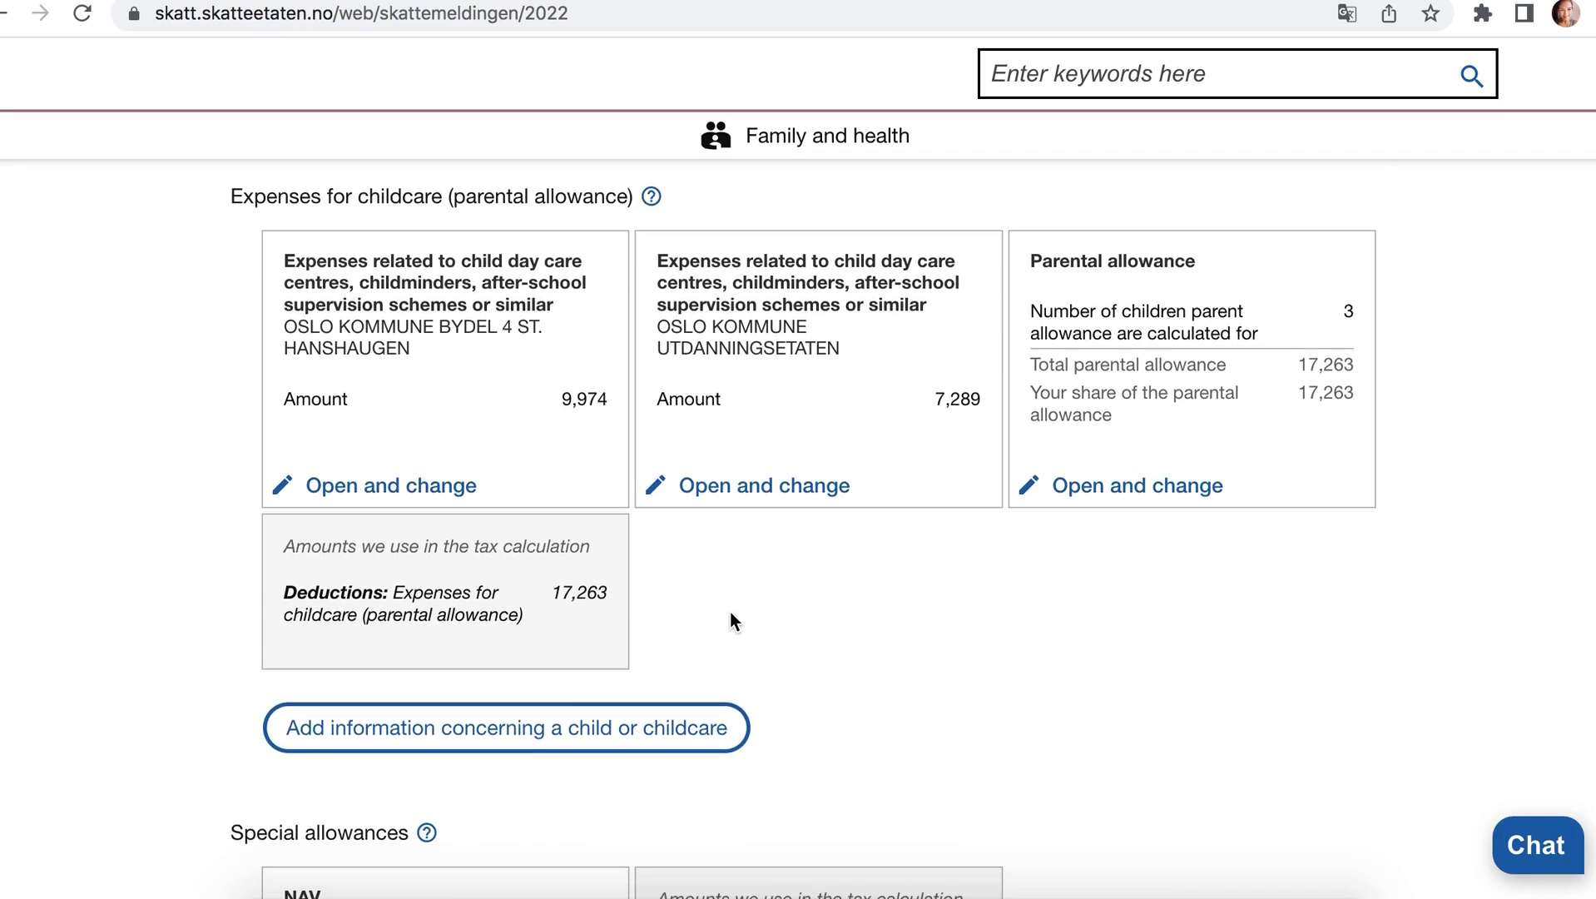
scroll(731, 613, down, 1)
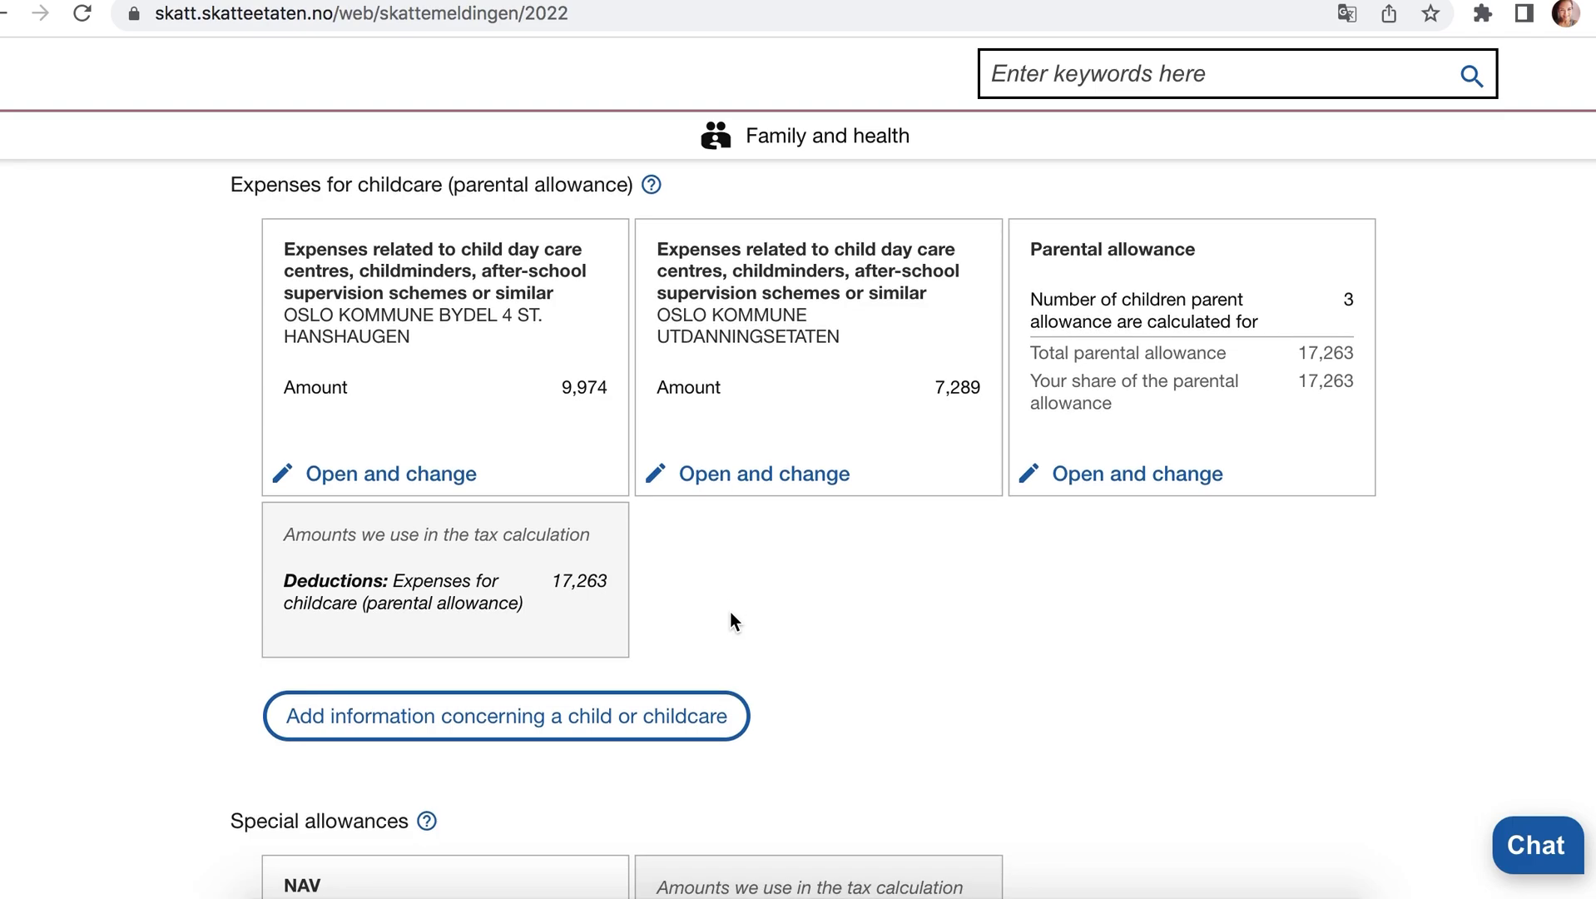
scroll(730, 620, down, 1)
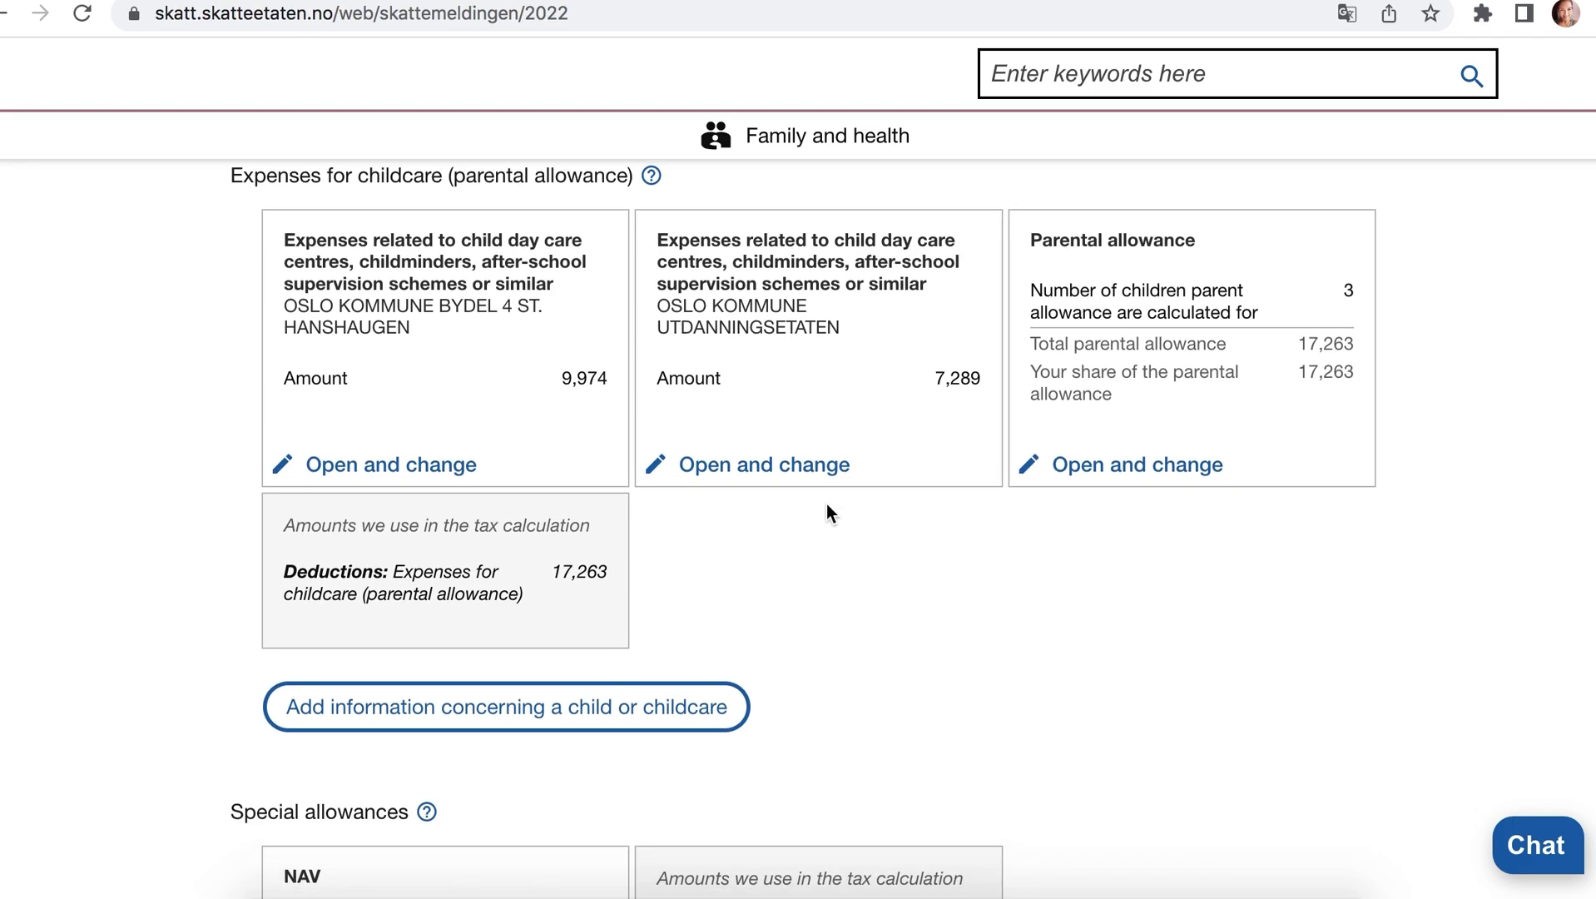
View what information concerning a child or childcare can be added, and close the overview without adding anything.
scroll(827, 508, down, 2)
scroll(826, 504, down, 3)
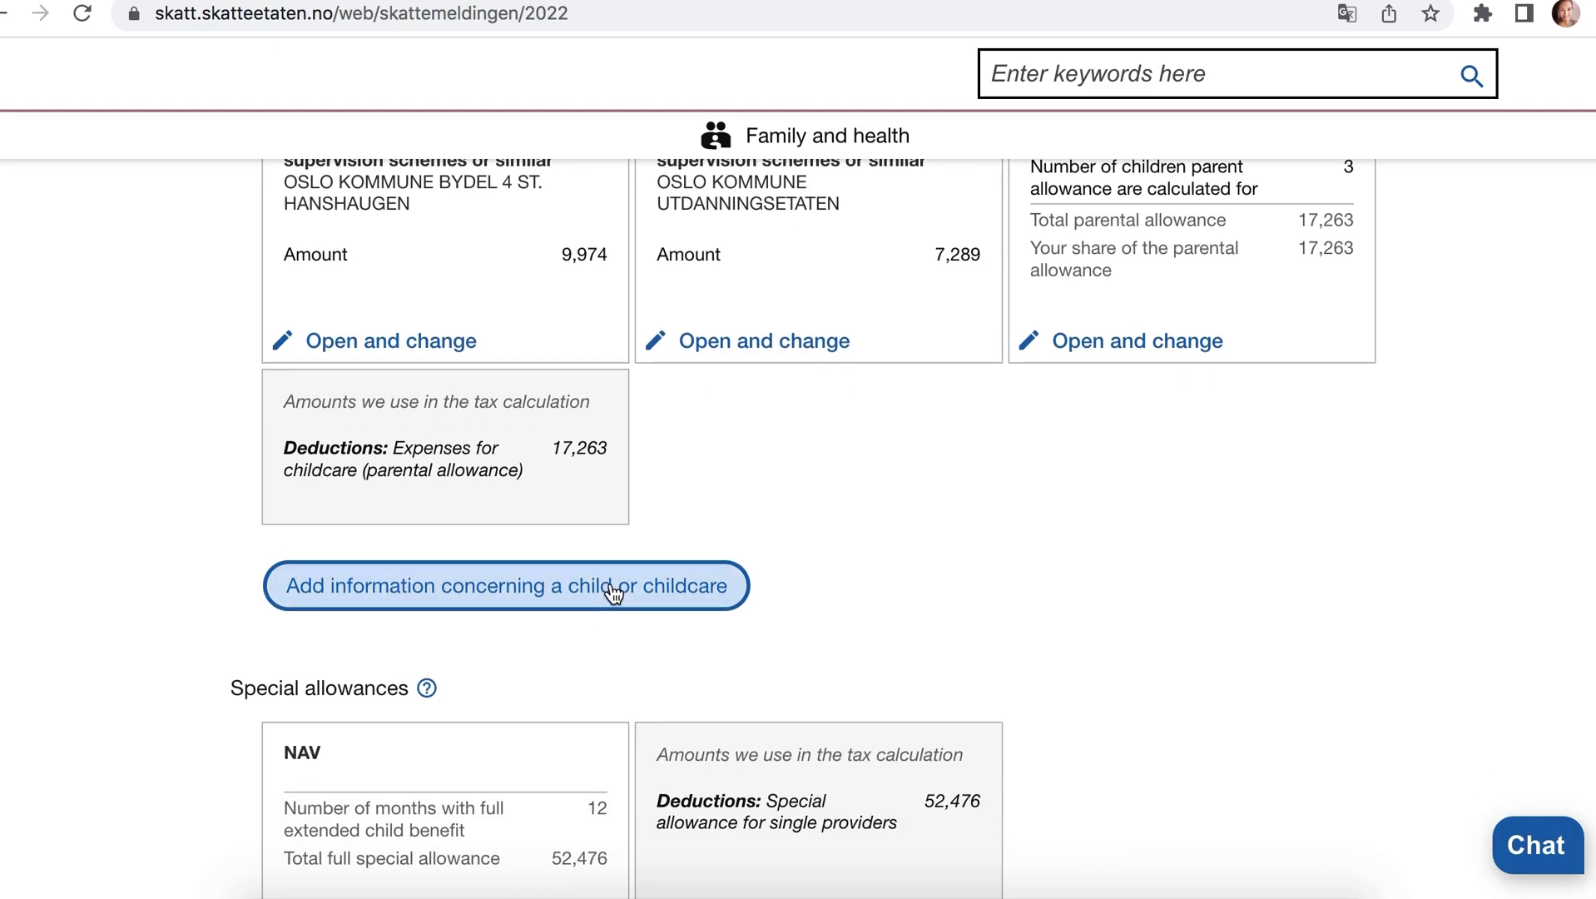
click(610, 585)
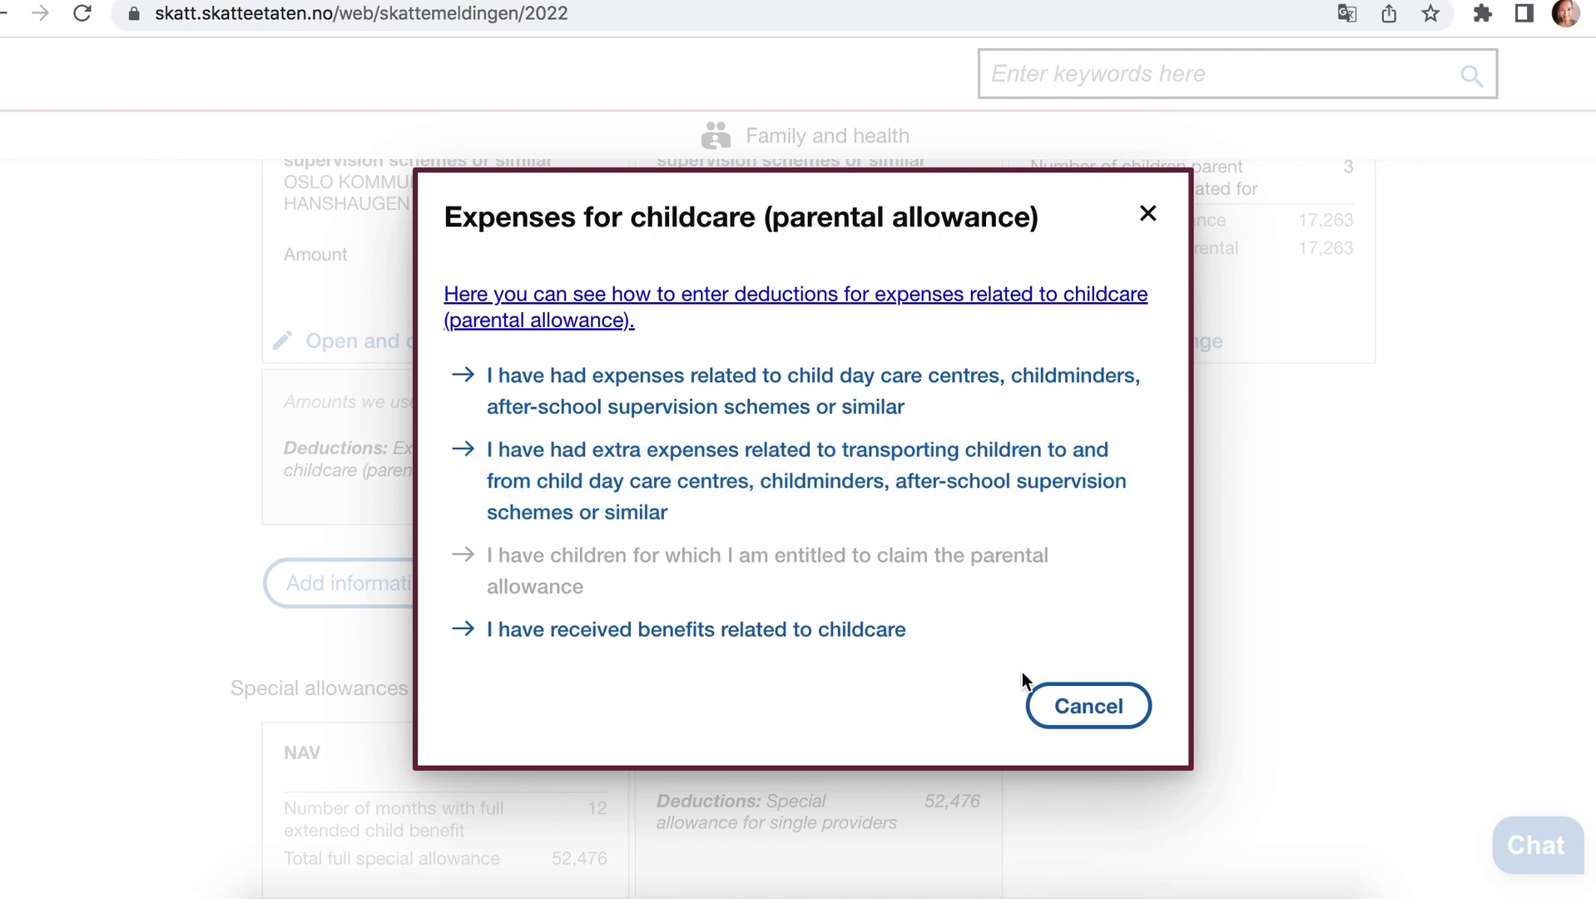
click(1075, 722)
Examine the NAV special allowance and the deduction for single providers under Special allowances.
scroll(928, 551, down, 1)
scroll(926, 548, down, 4)
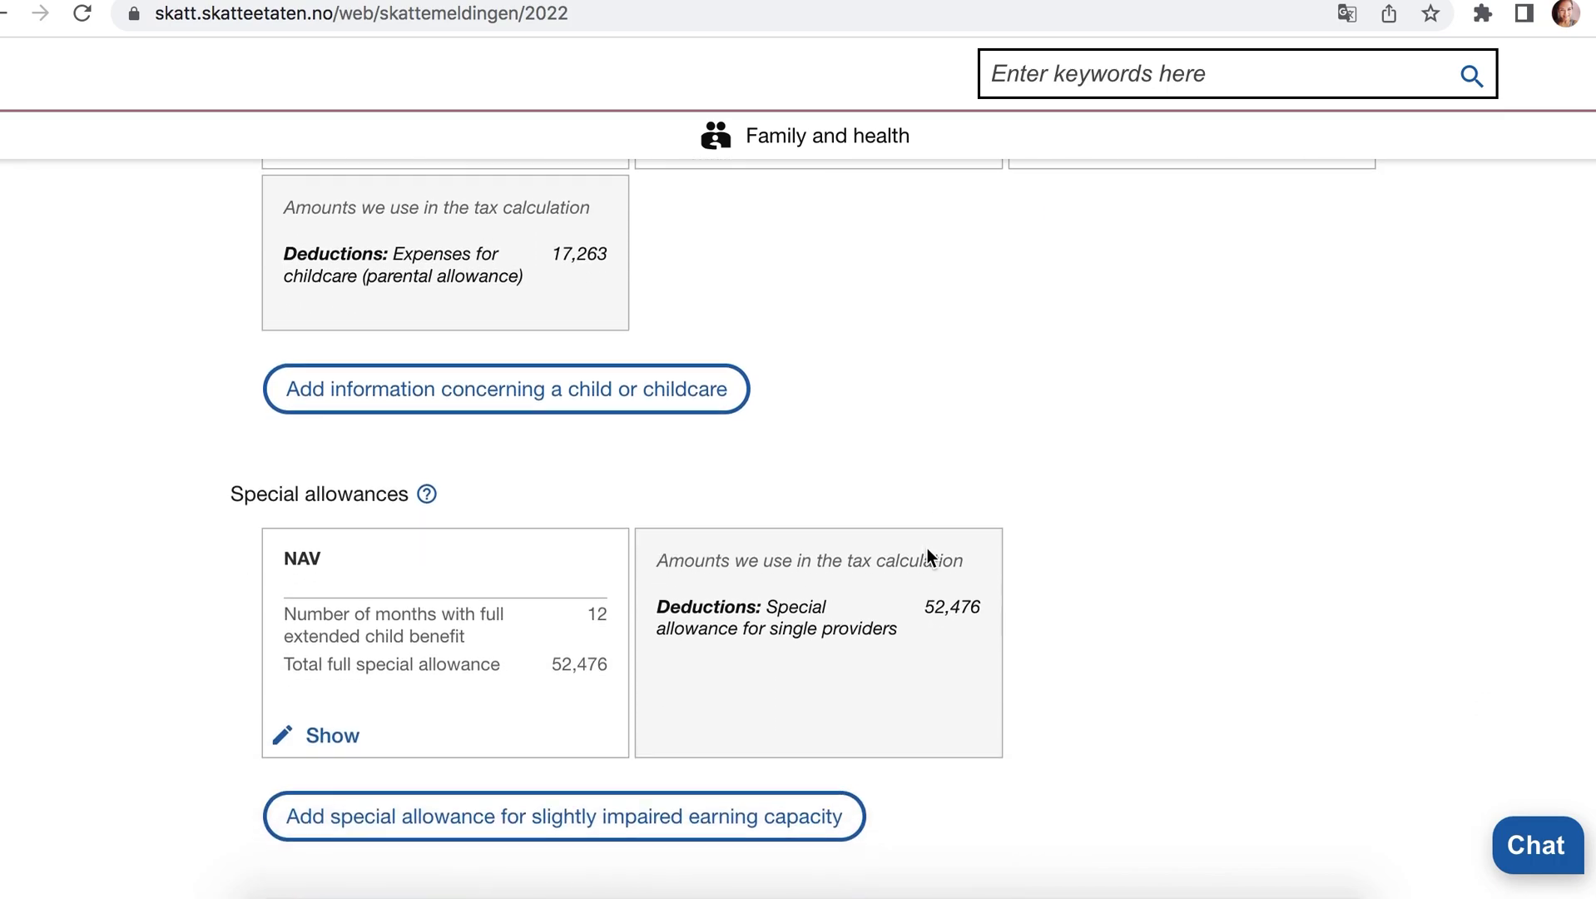
scroll(926, 548, down, 2)
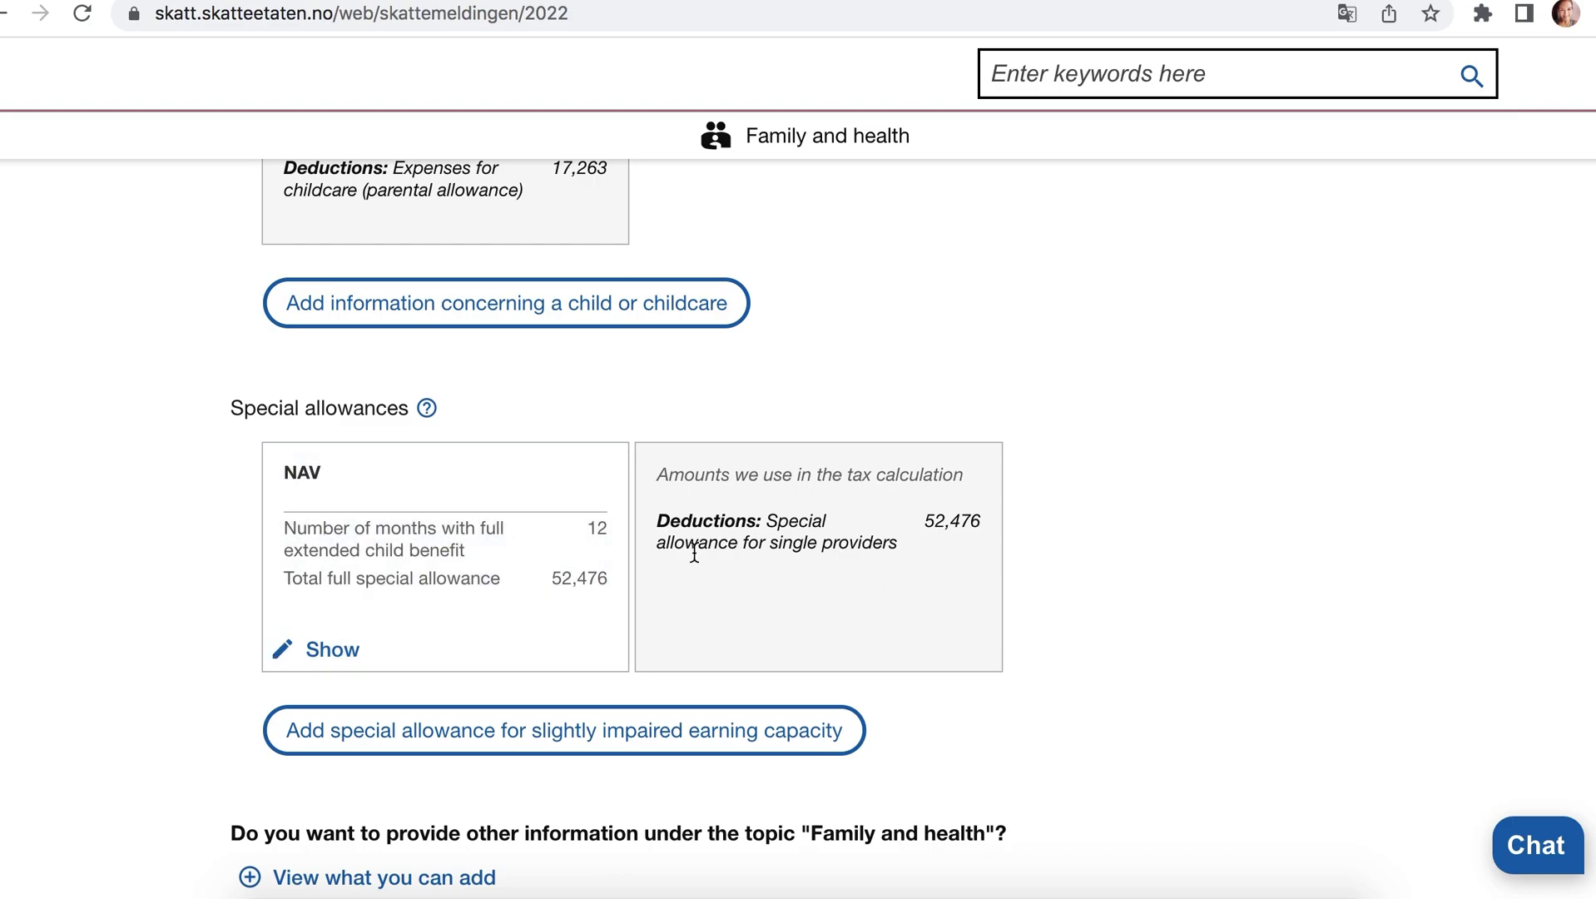
View what other information can be added under Family and health, and close the overview without adding anything.
scroll(694, 553, down, 5)
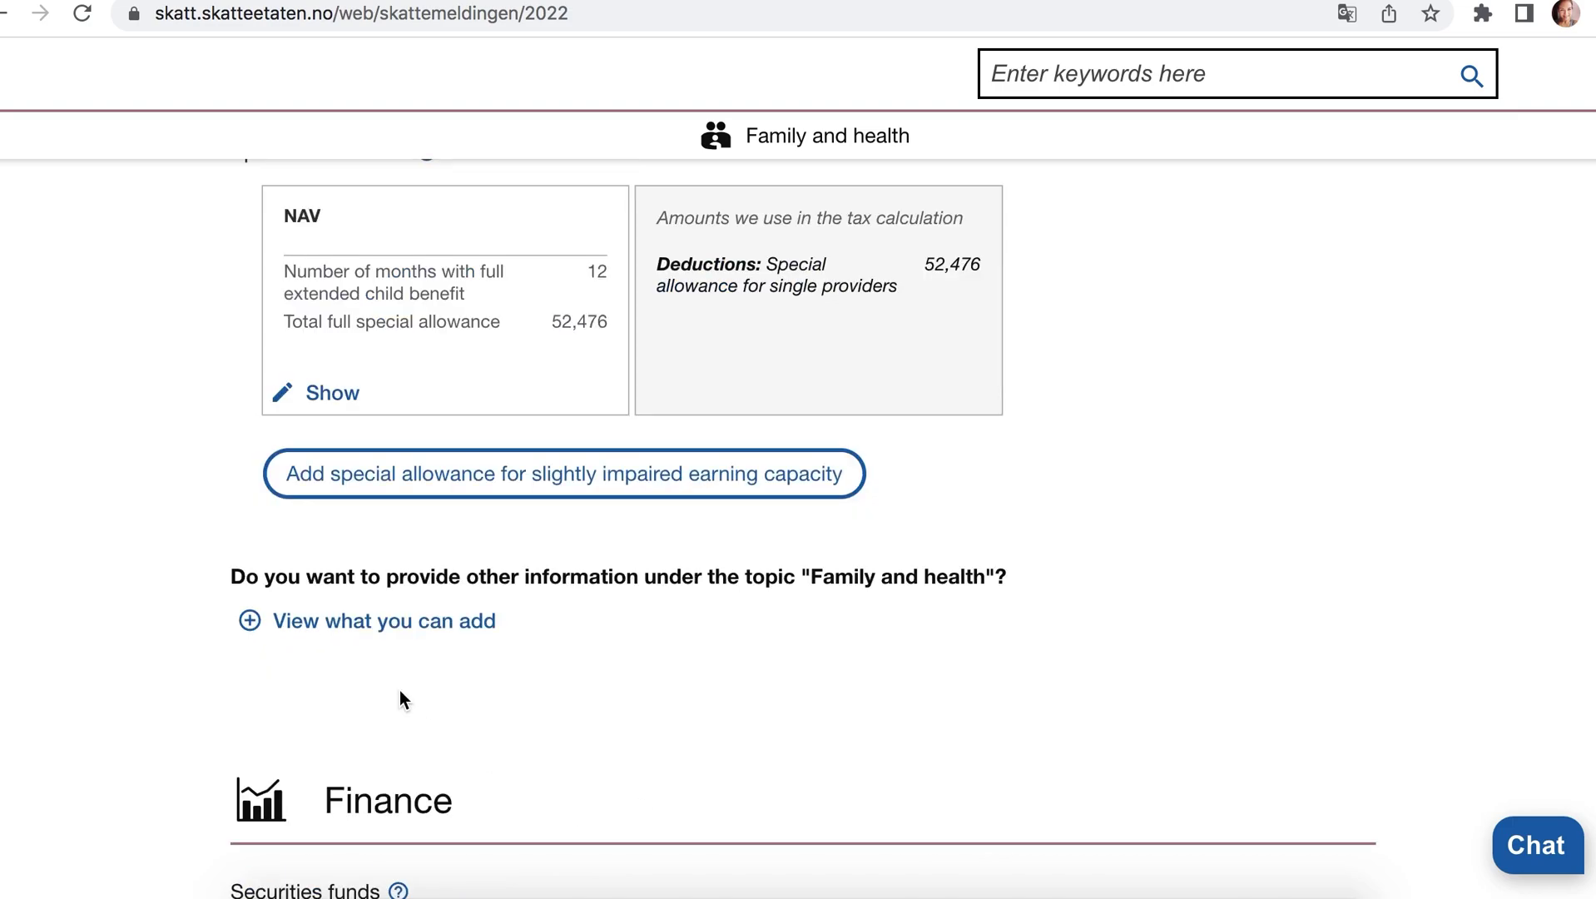
click(380, 628)
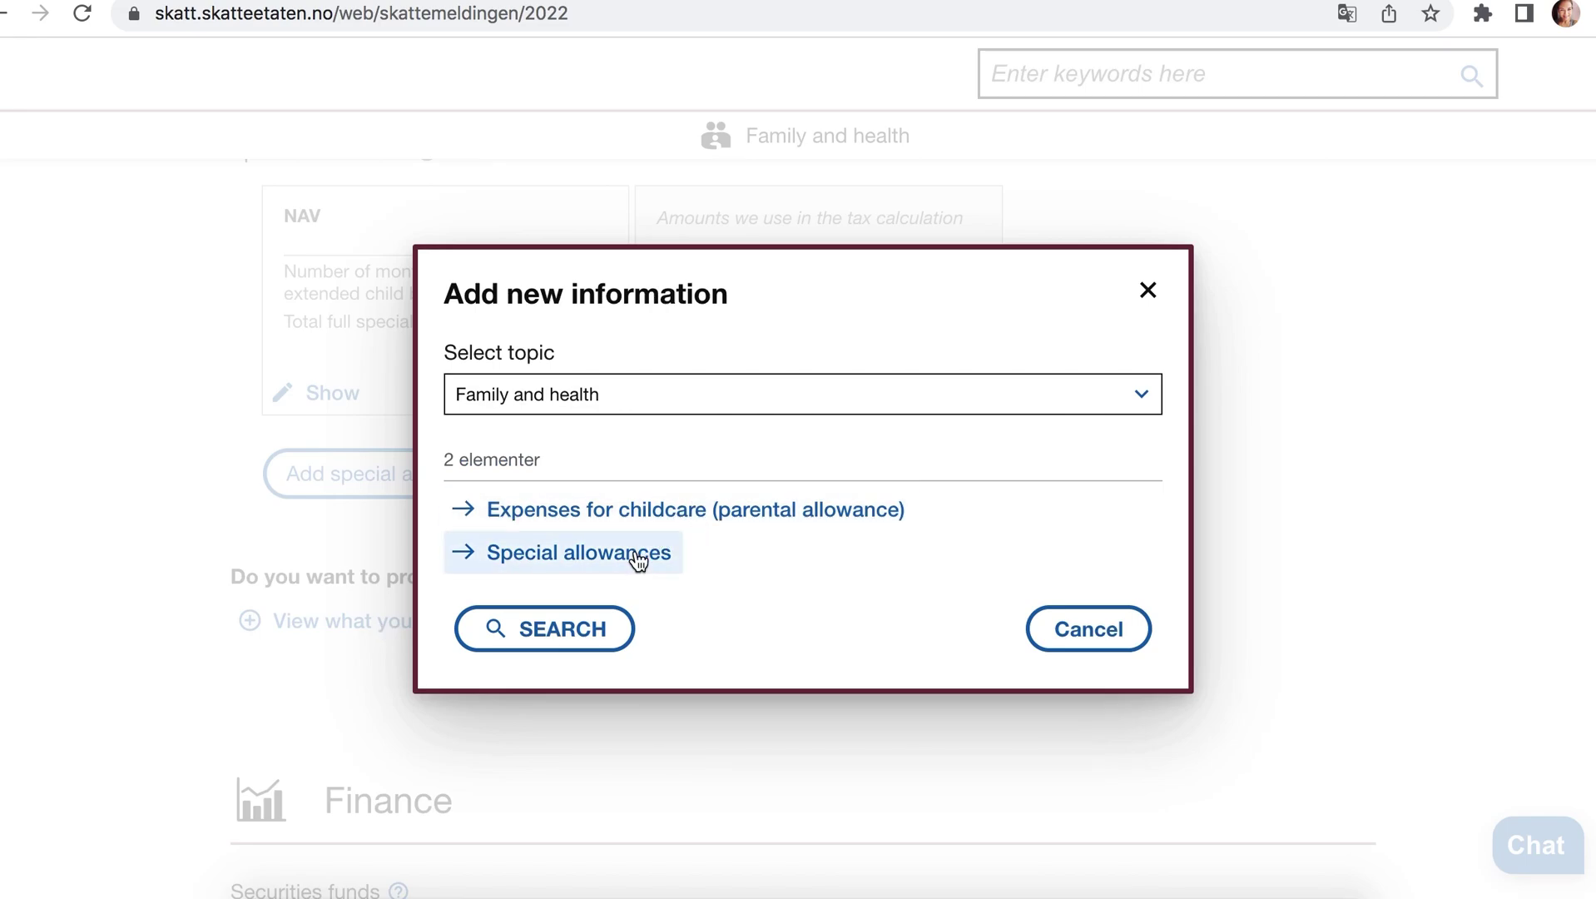
click(553, 552)
Examine the Nordnet Bank securities fund and the amounts used in the tax calculation under Finance.
scroll(899, 408, down, 3)
scroll(900, 404, down, 2)
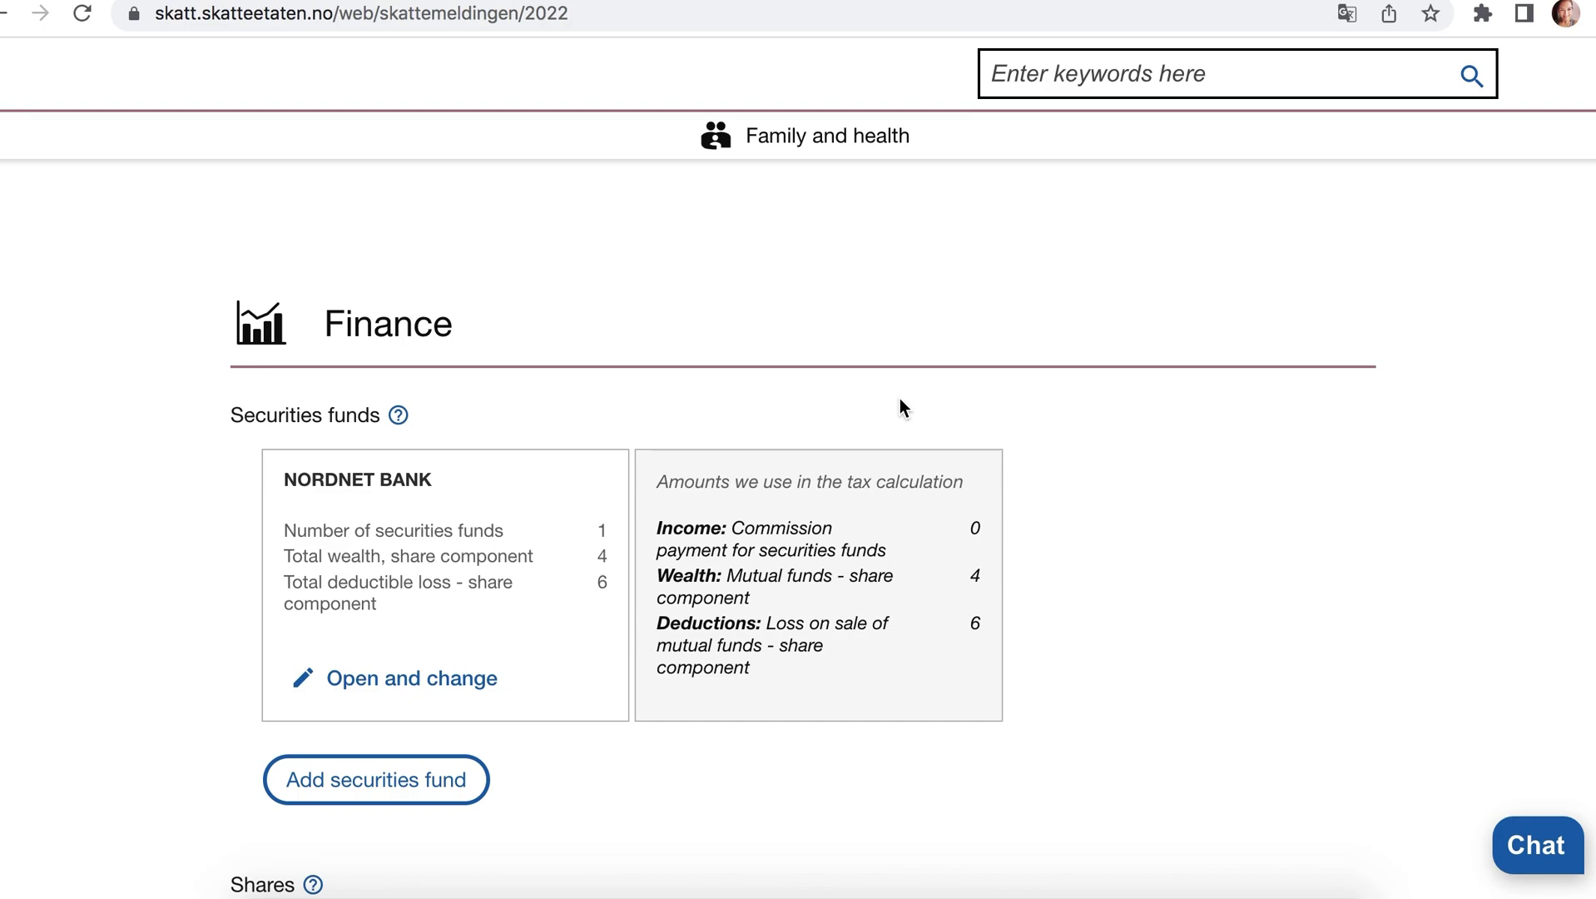
scroll(899, 398, down, 1)
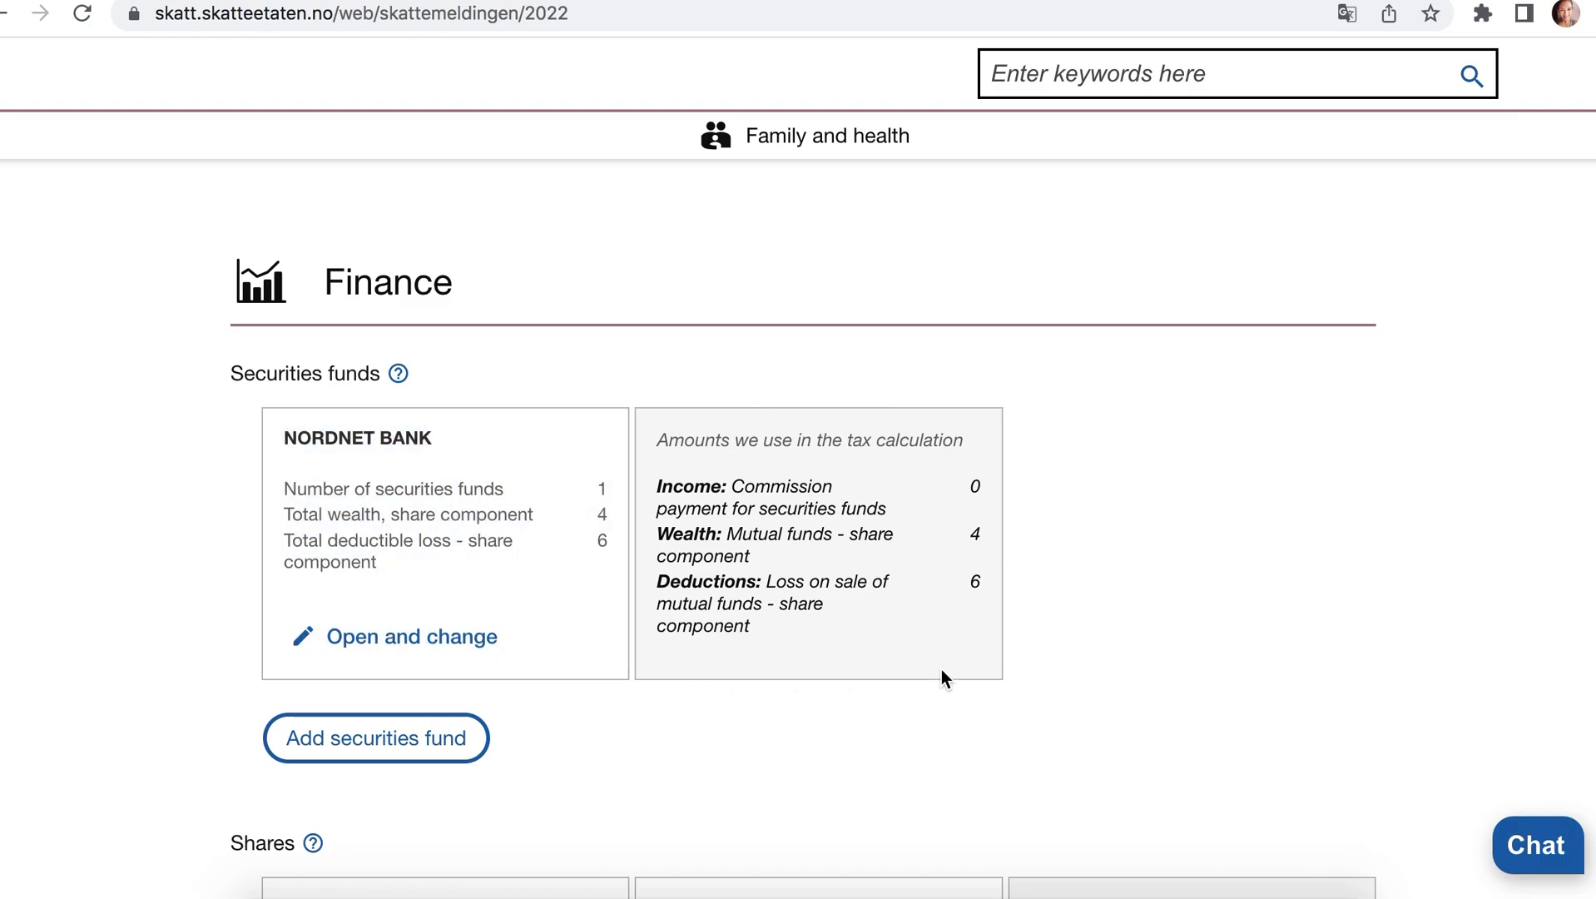
Examine the income, deductions, special allowances, wealth and debt in the Summary and tax calculation.
scroll(834, 519, down, 15)
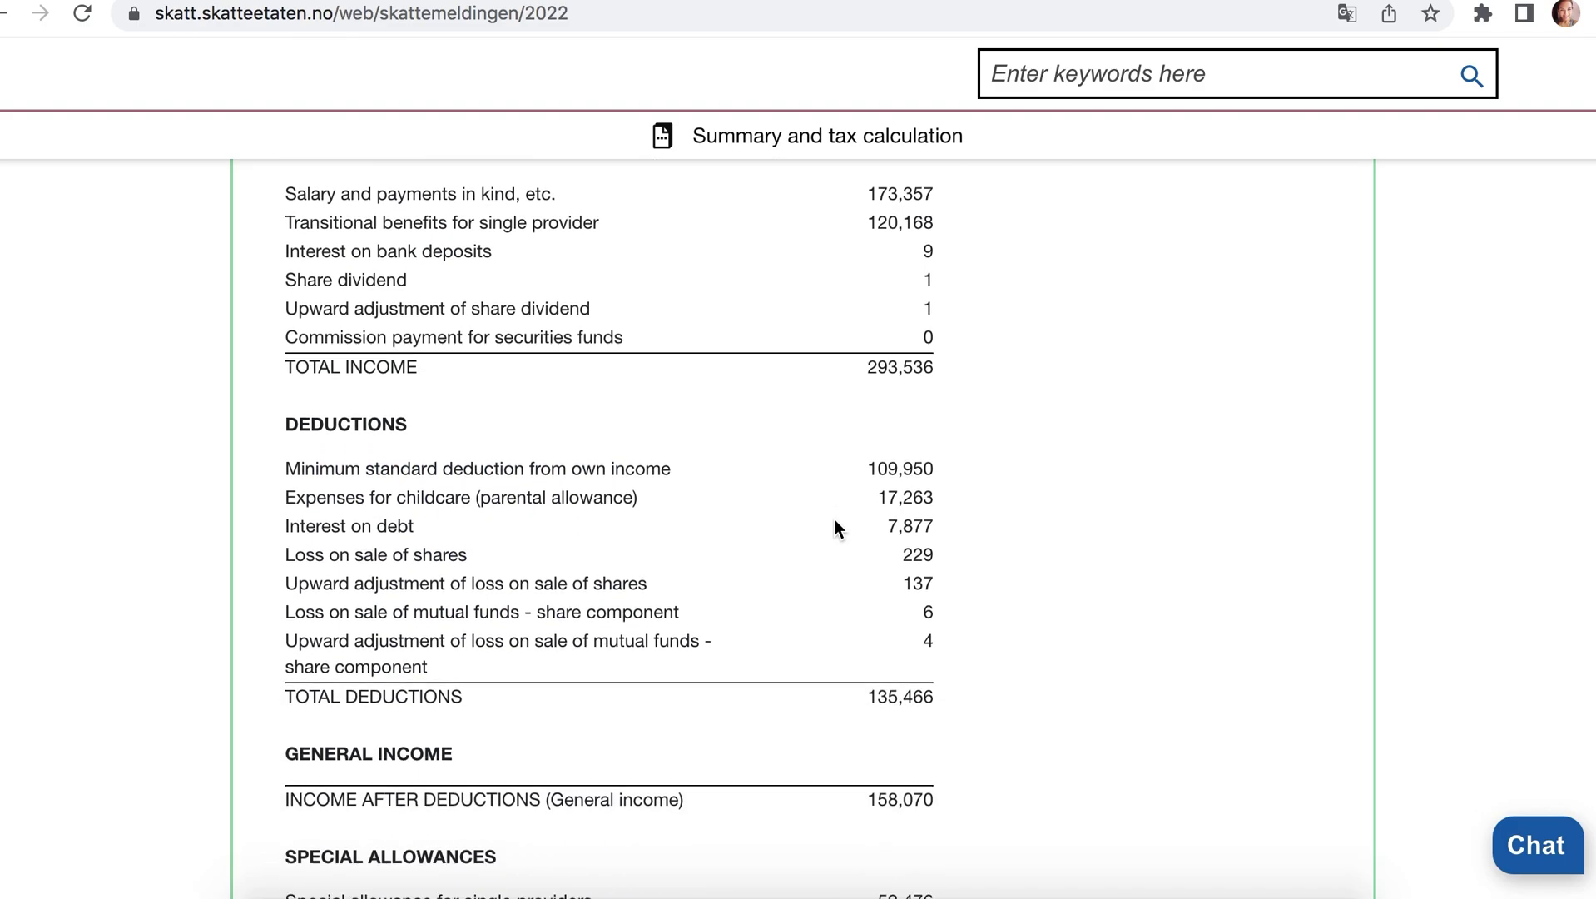
scroll(941, 747, down, 8)
scroll(806, 685, down, 1)
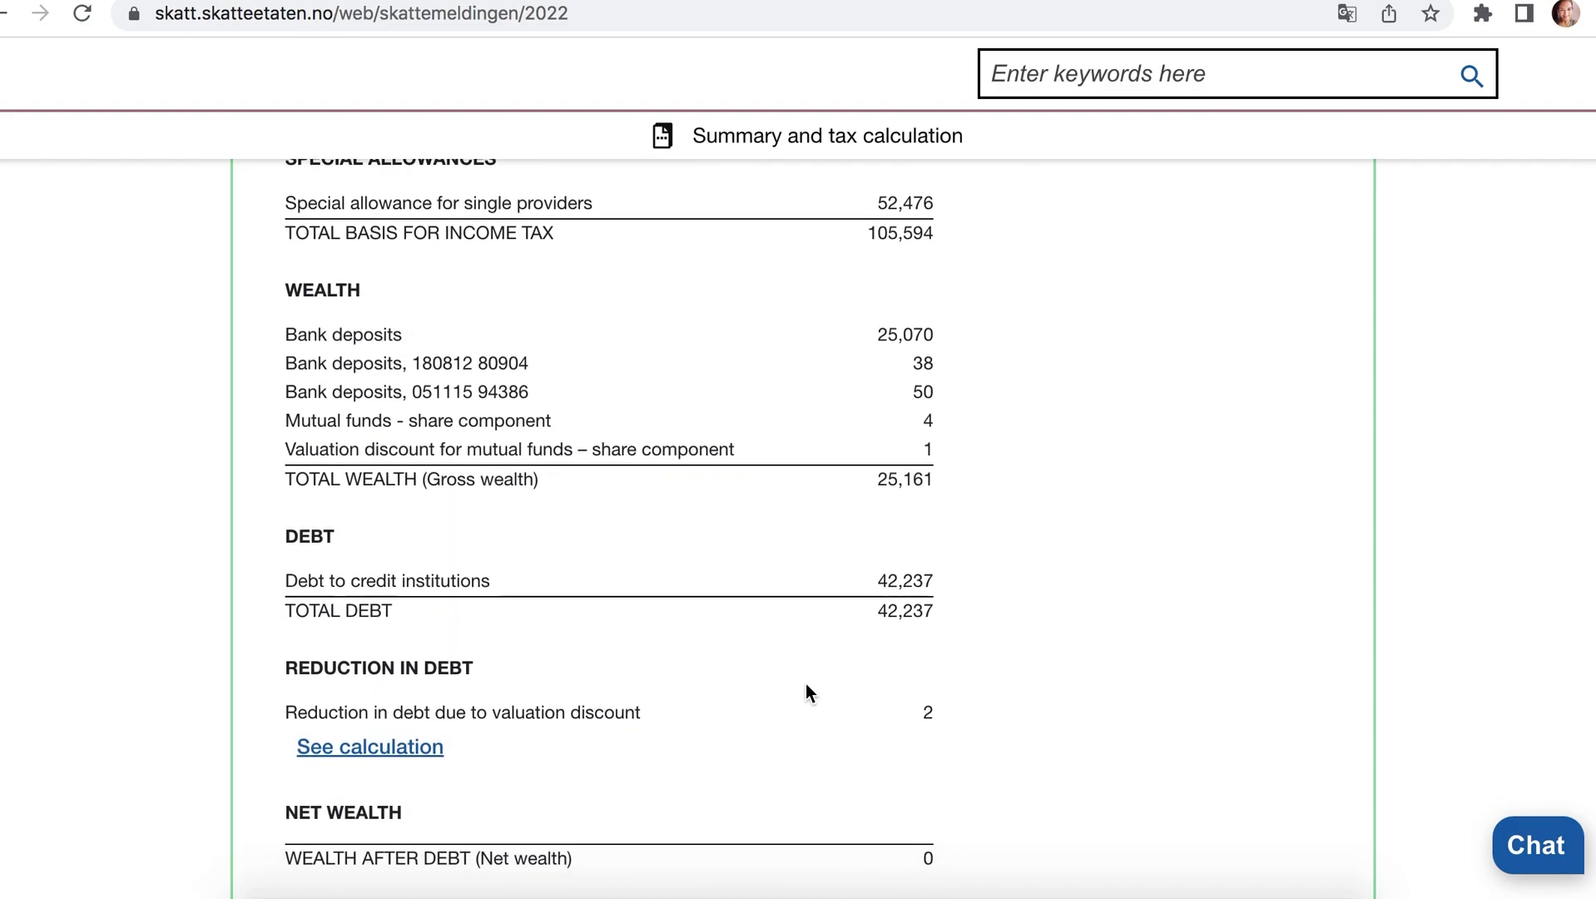
scroll(805, 685, down, 1)
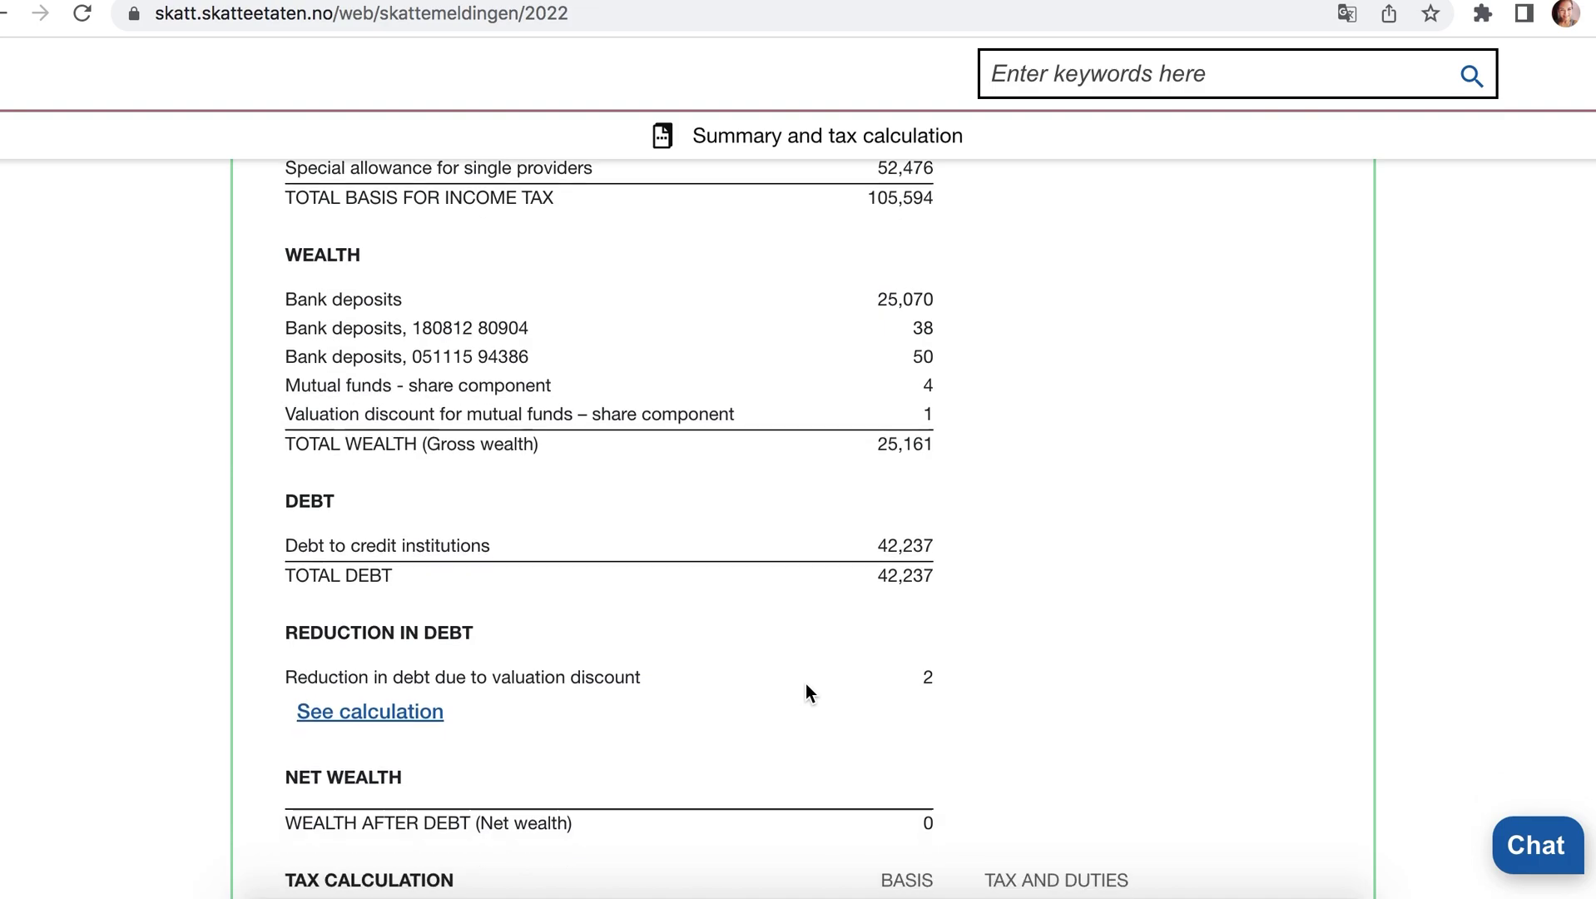
scroll(805, 685, down, 1)
Examine the income tax, national insurance contributions, withholding tax and tax payable in the tax calculation.
scroll(806, 684, down, 3)
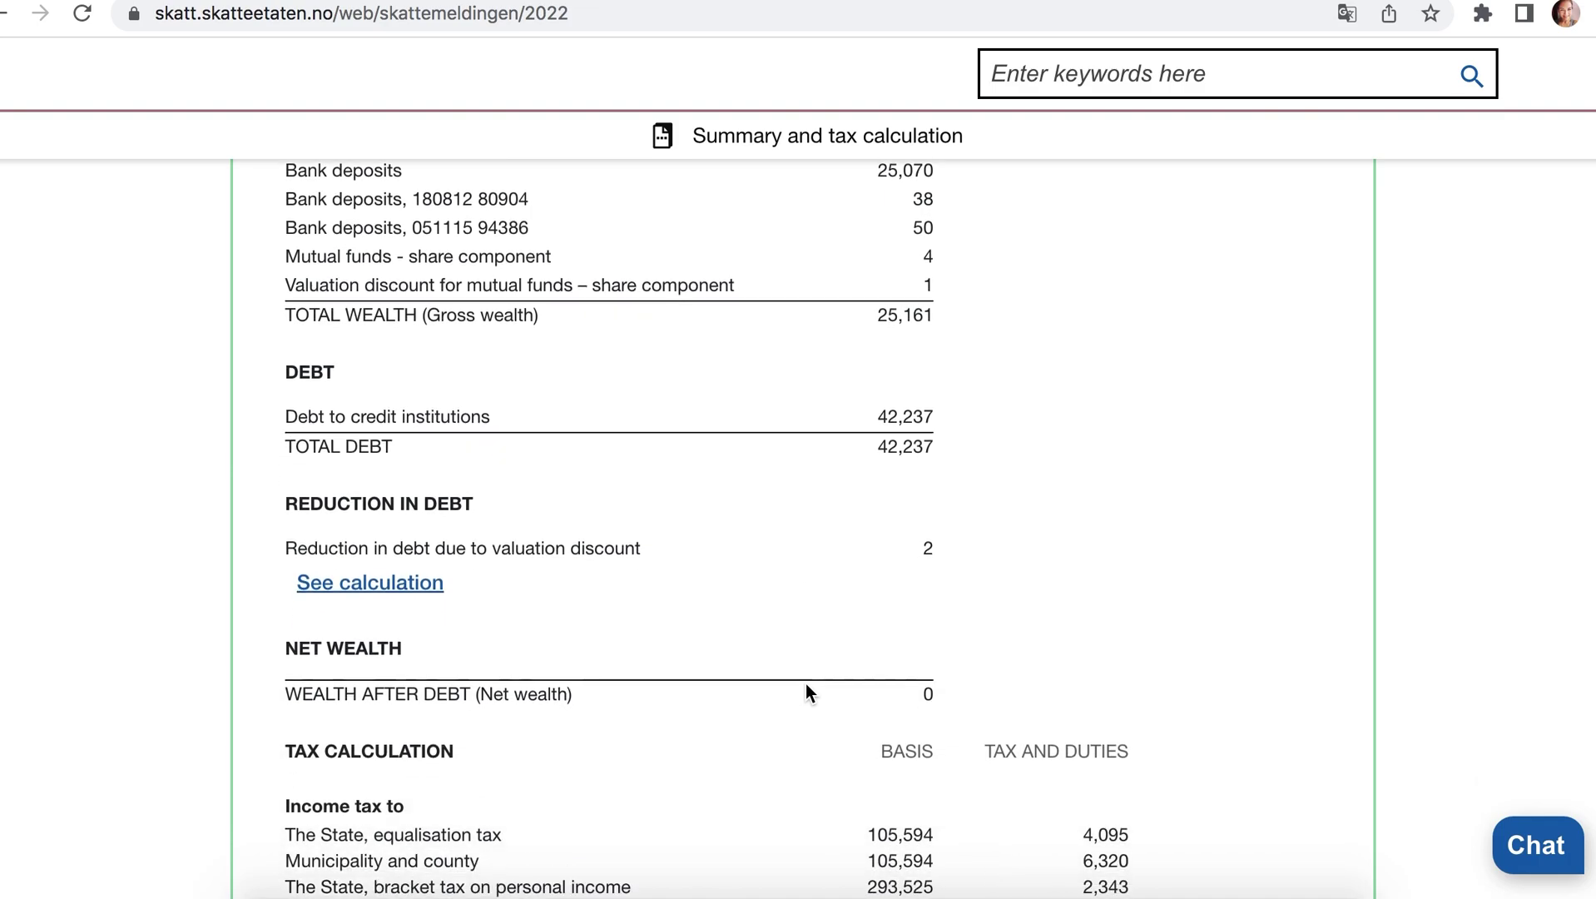
scroll(805, 693, down, 2)
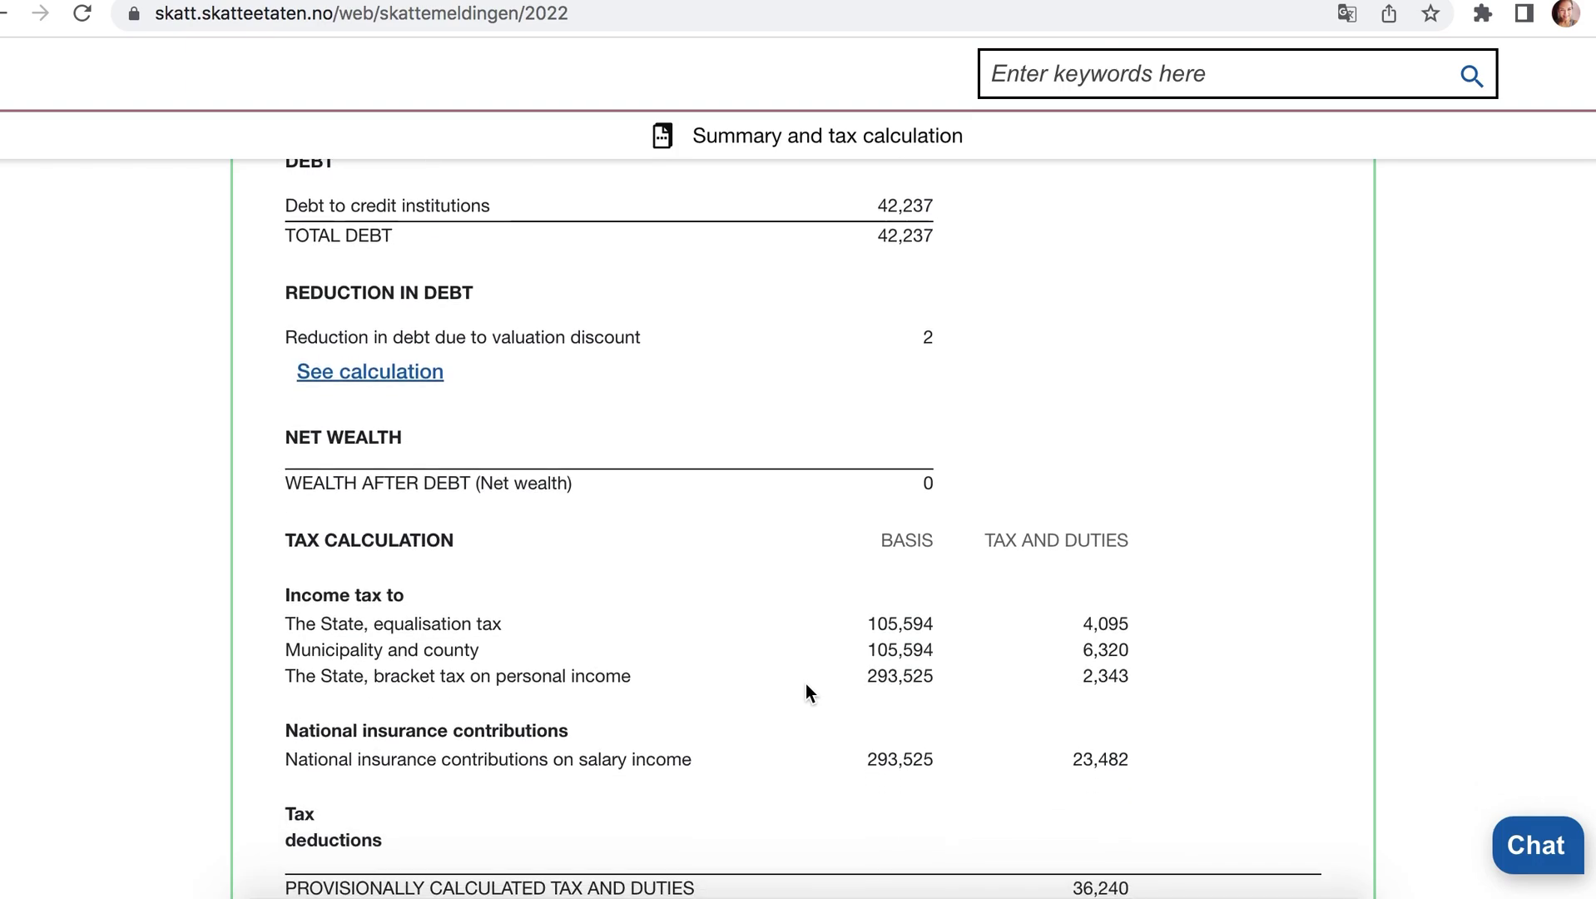
scroll(805, 684, down, 1)
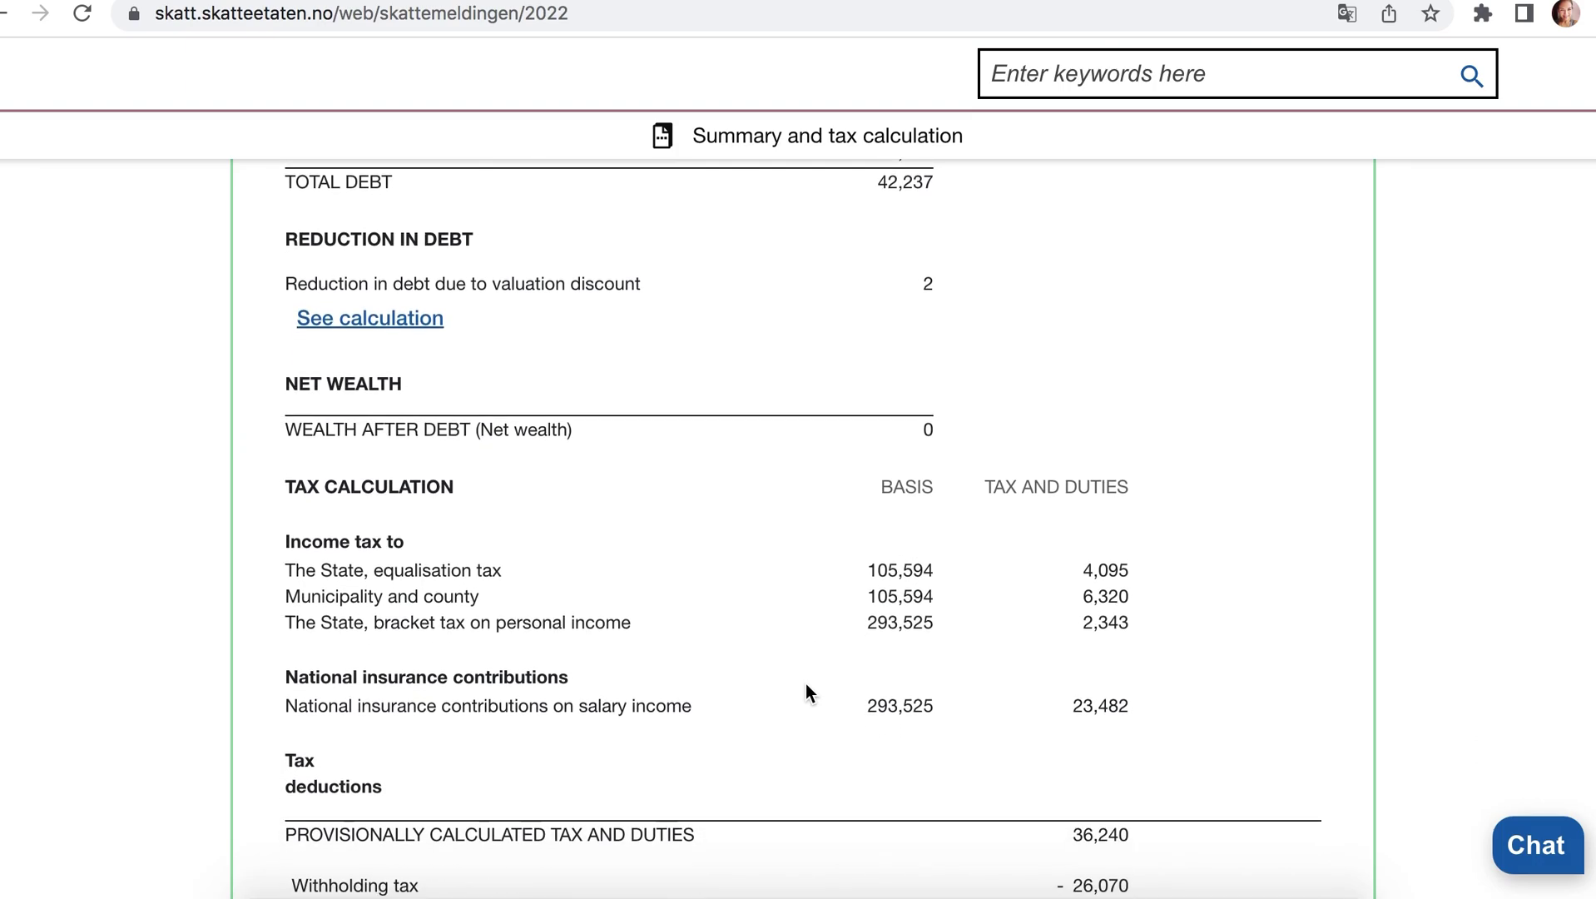
scroll(813, 688, down, 1)
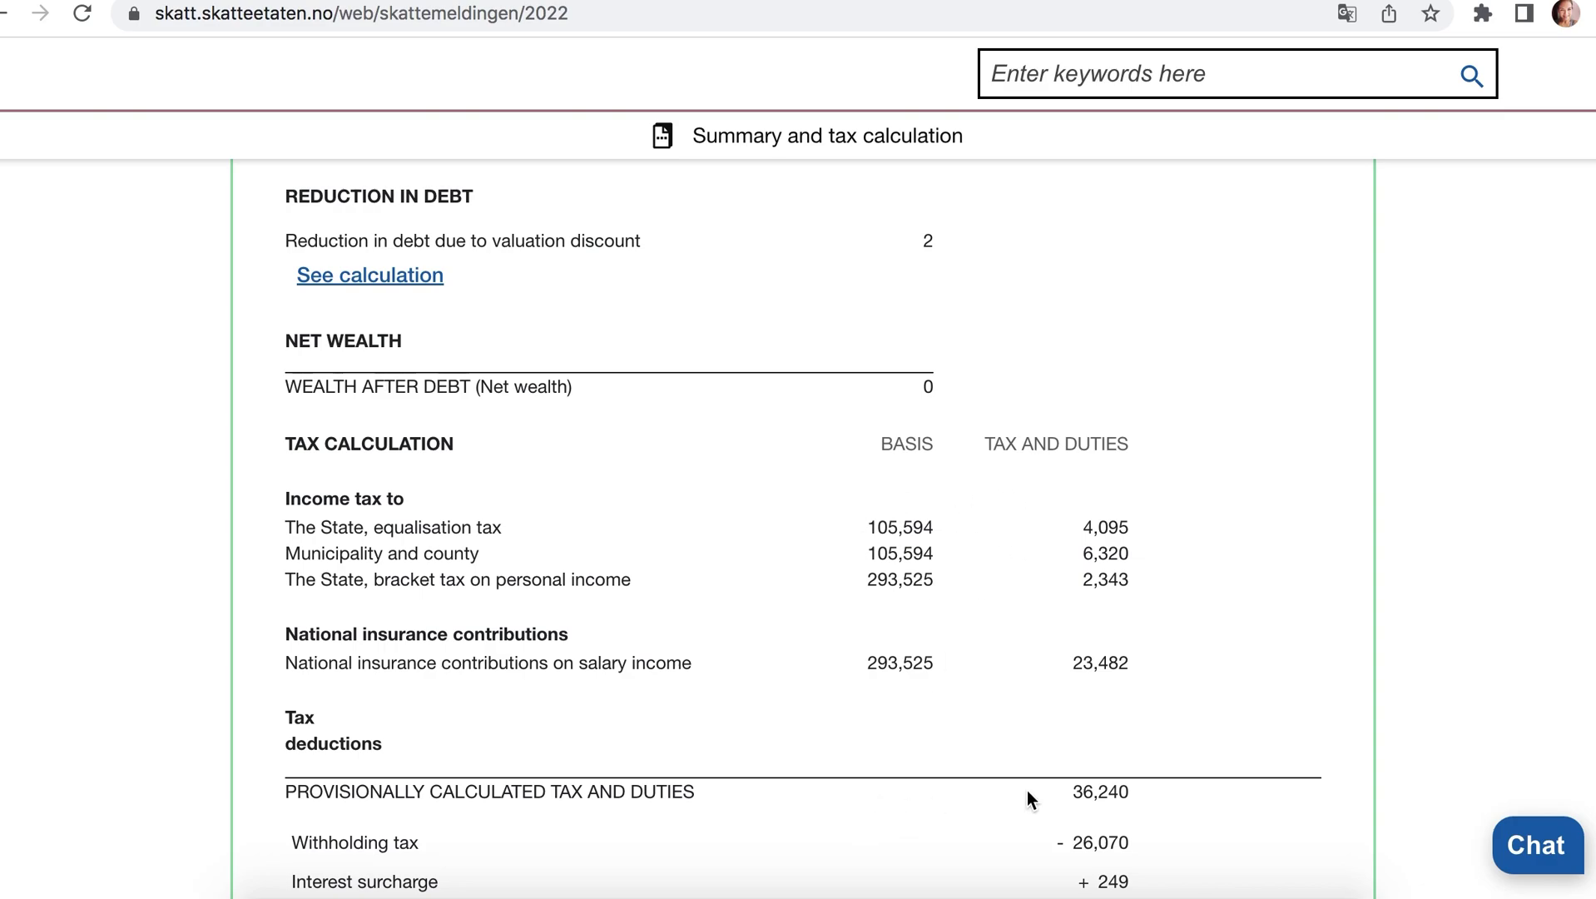
scroll(1026, 790, down, 1)
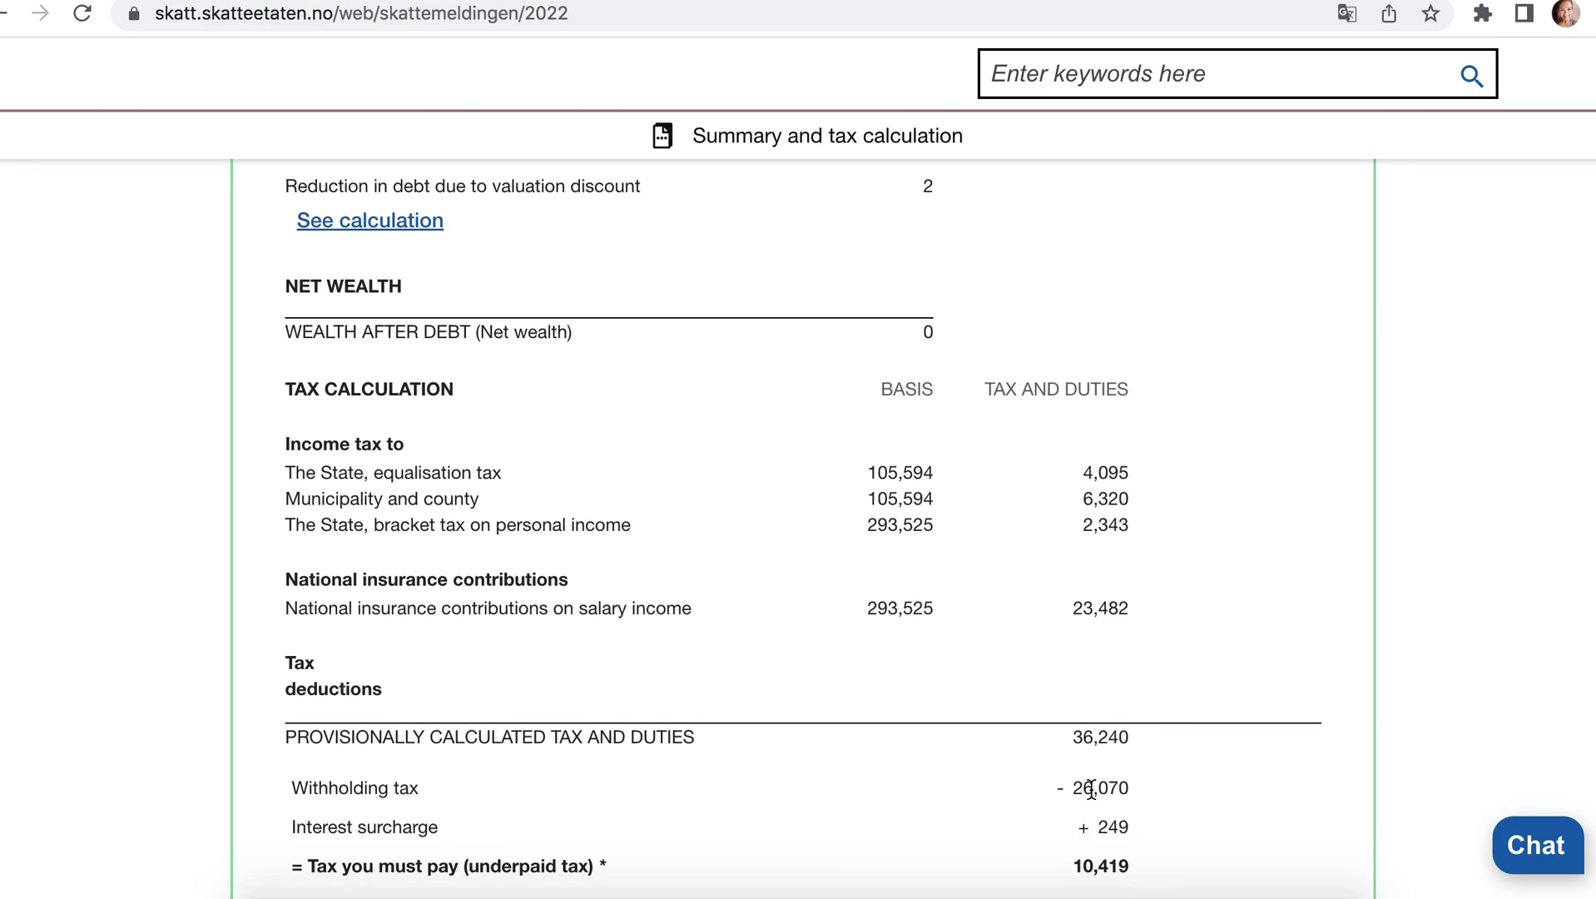
scroll(1091, 789, down, 2)
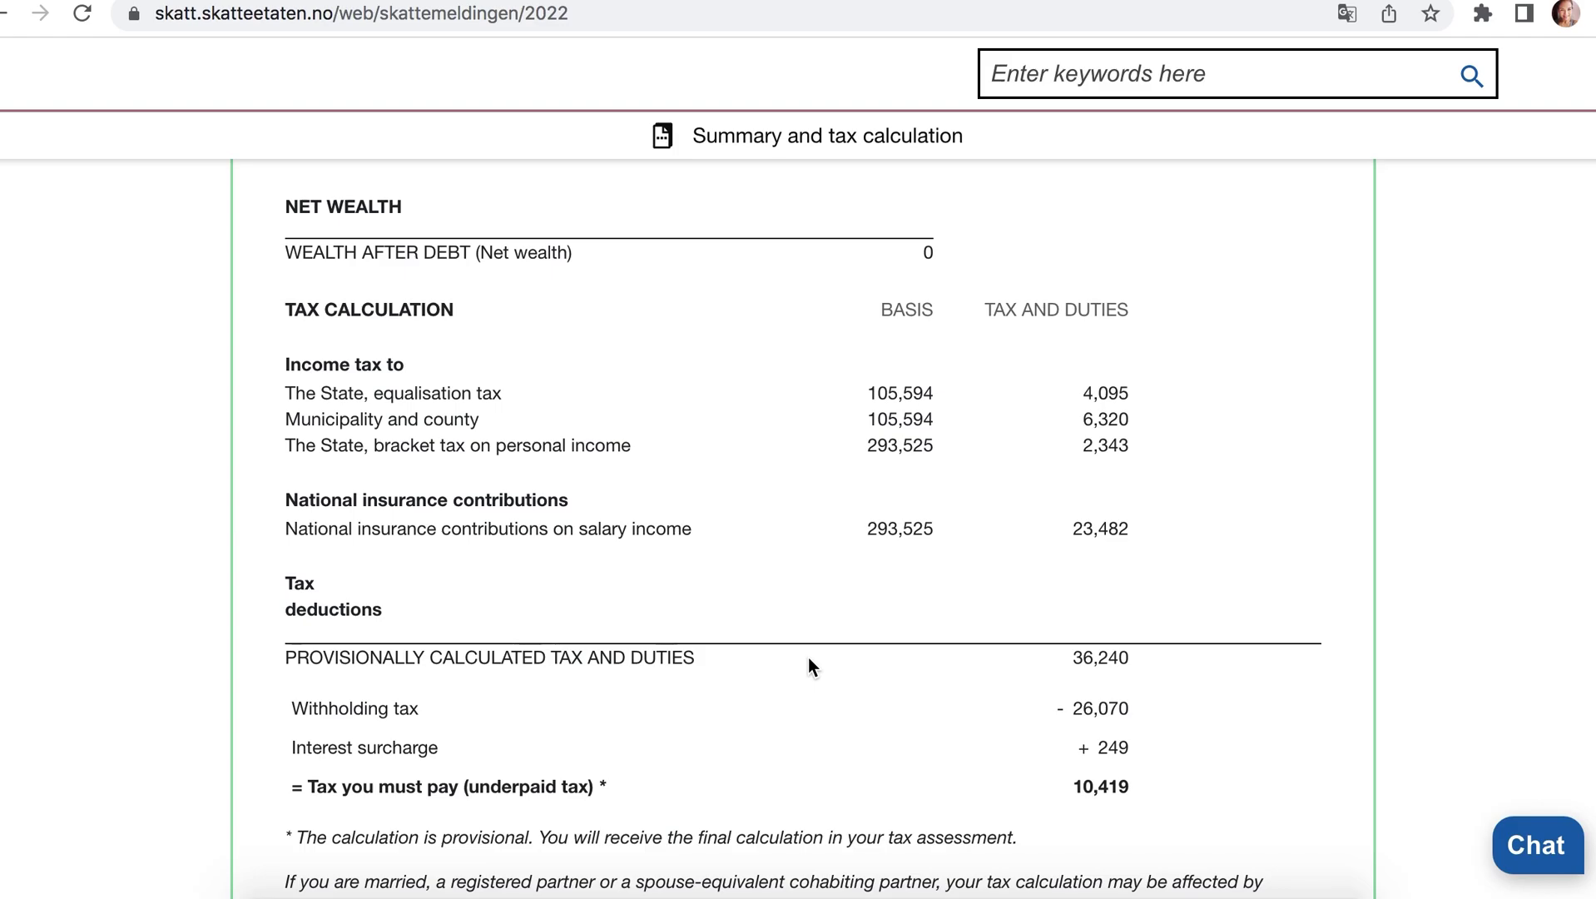
Return to the self-employment notice under Business and start filling in the business information.
scroll(808, 657, up, 20)
scroll(809, 659, up, 15)
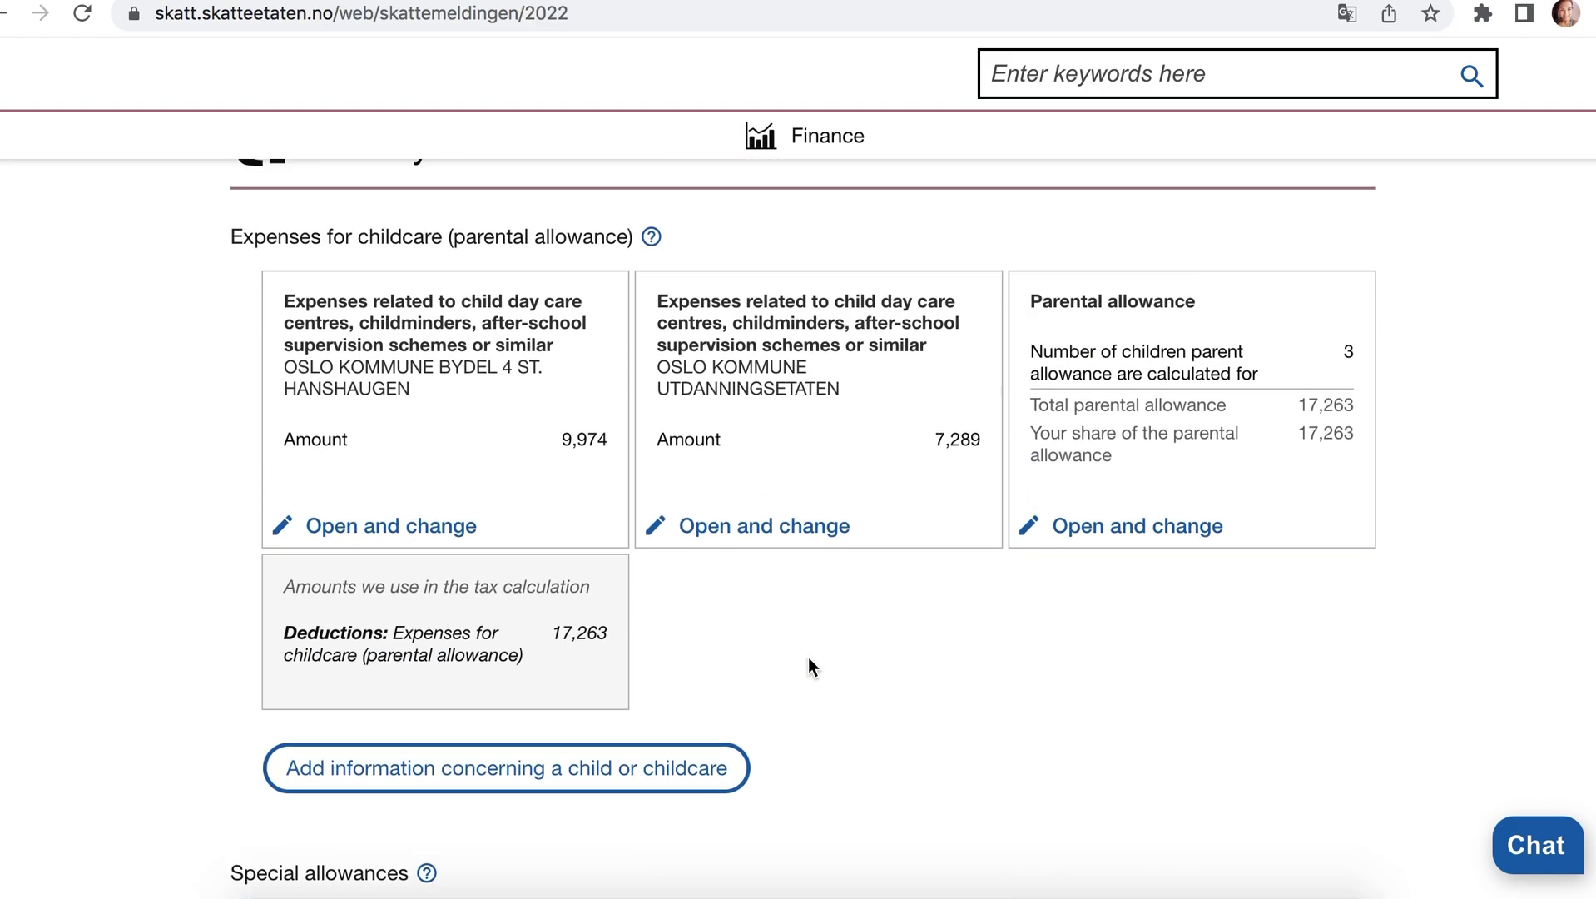
scroll(808, 657, up, 12)
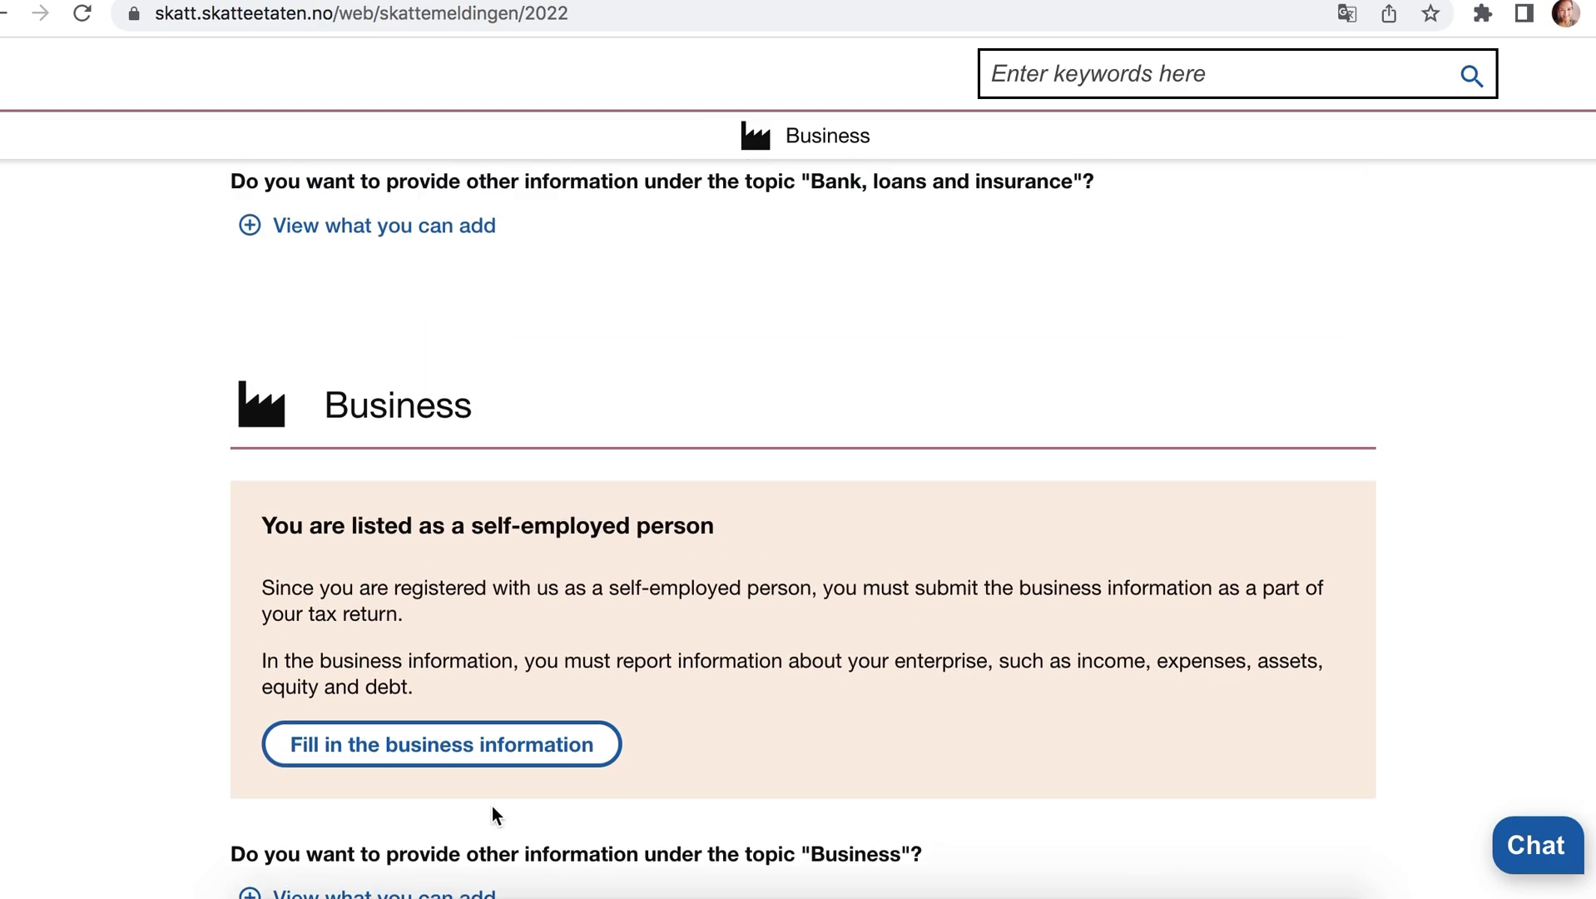
click(485, 741)
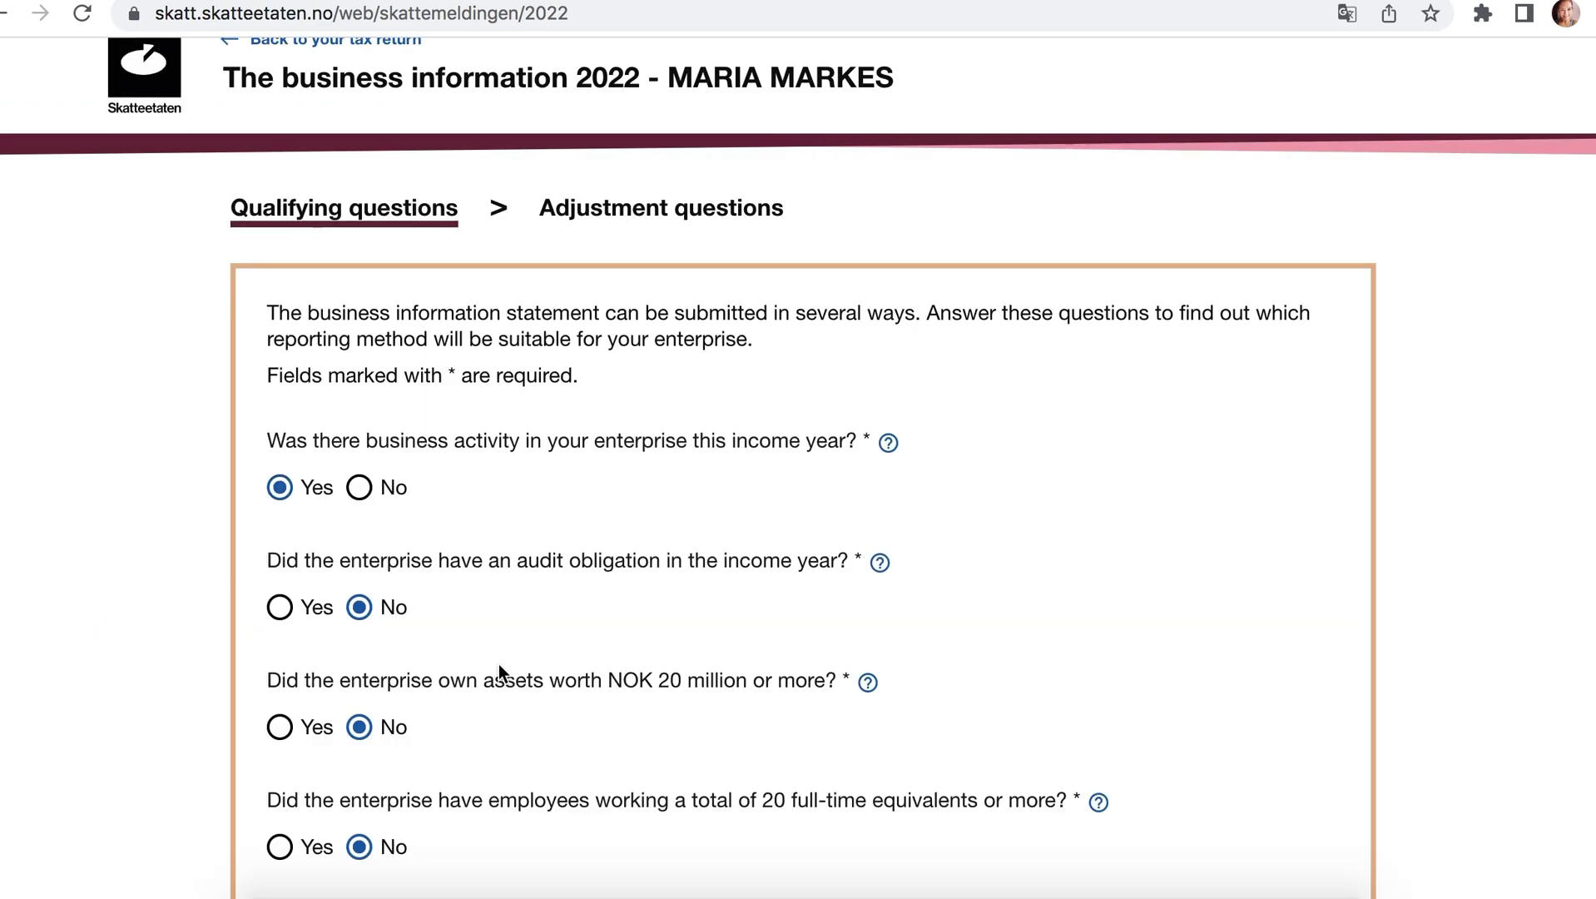
Accept the preselected qualifying answers and No for sales revenue above NOK 50,000, and proceed to the business information.
scroll(705, 551, down, 1)
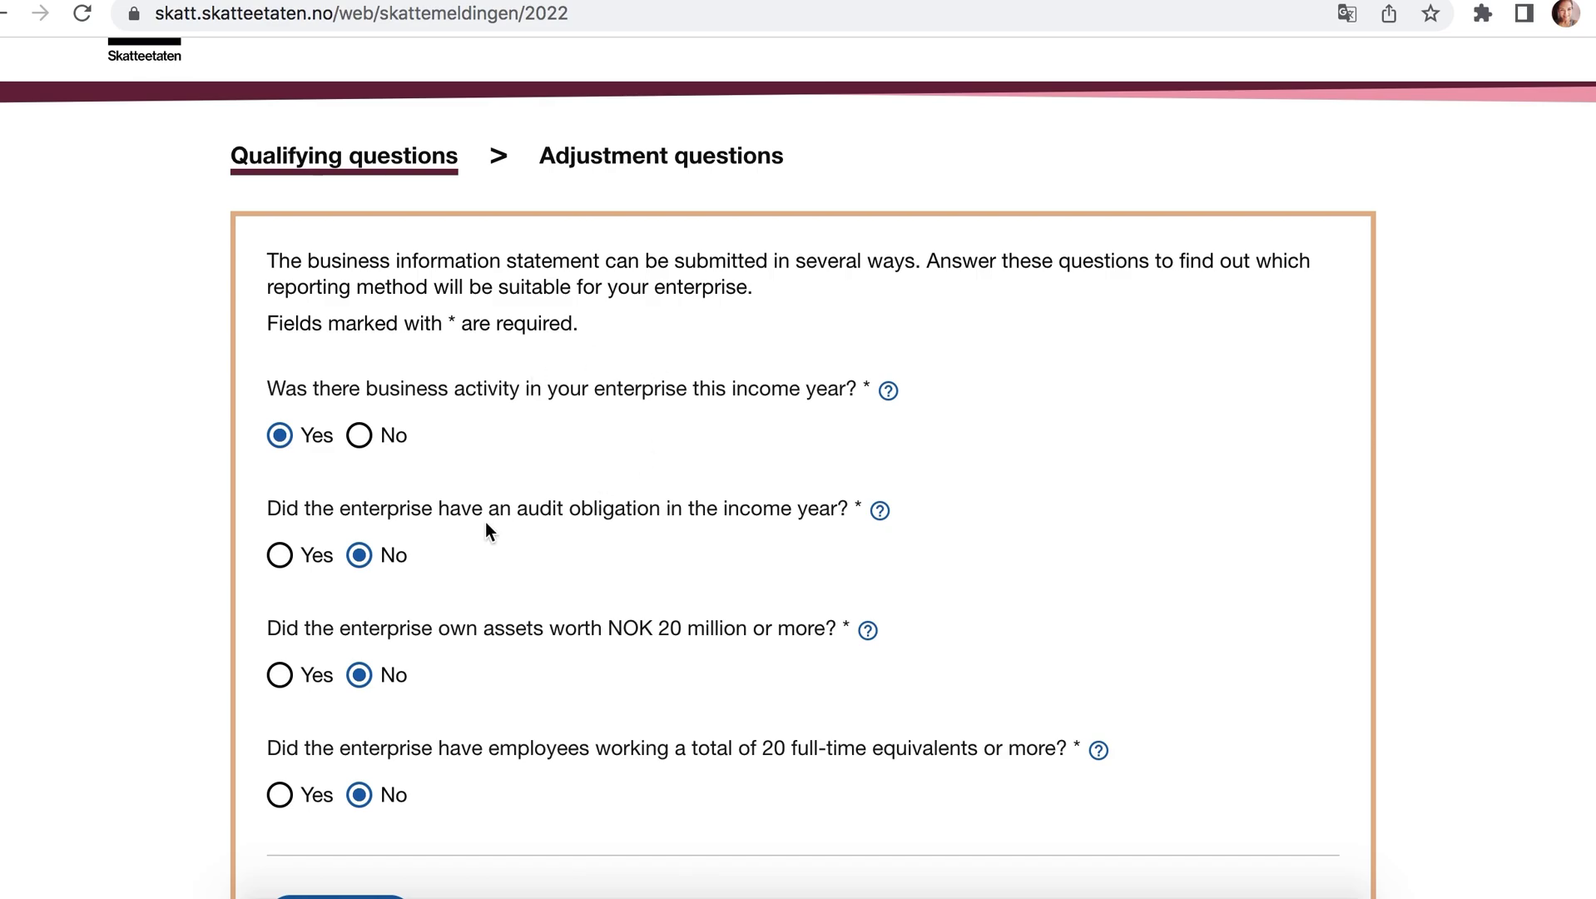
scroll(486, 524, down, 1)
scroll(486, 521, down, 5)
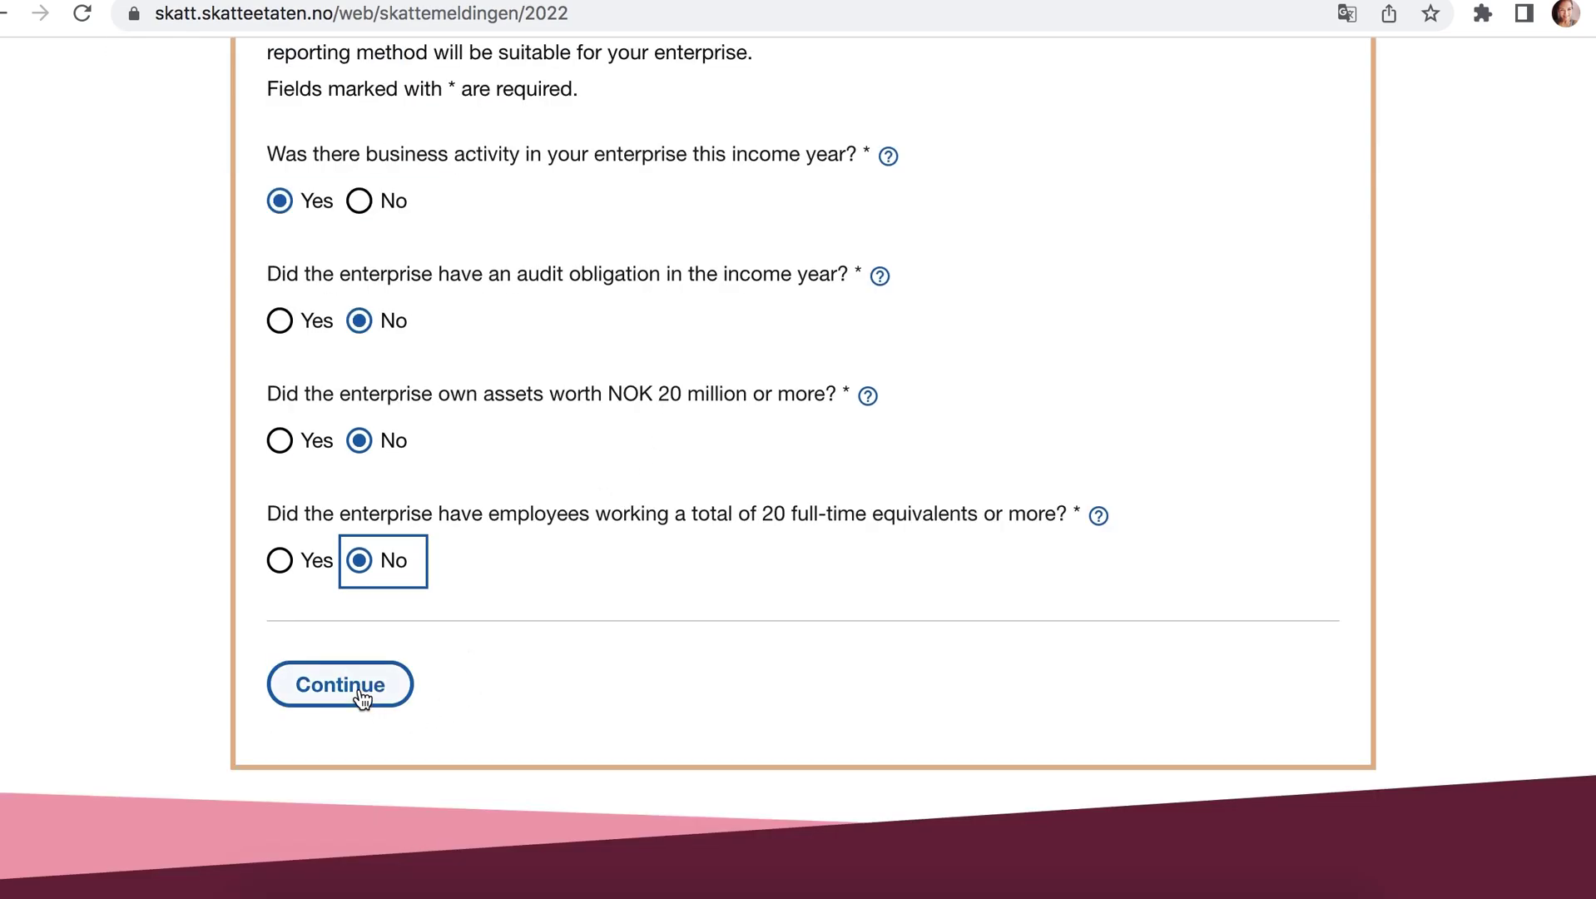
click(358, 687)
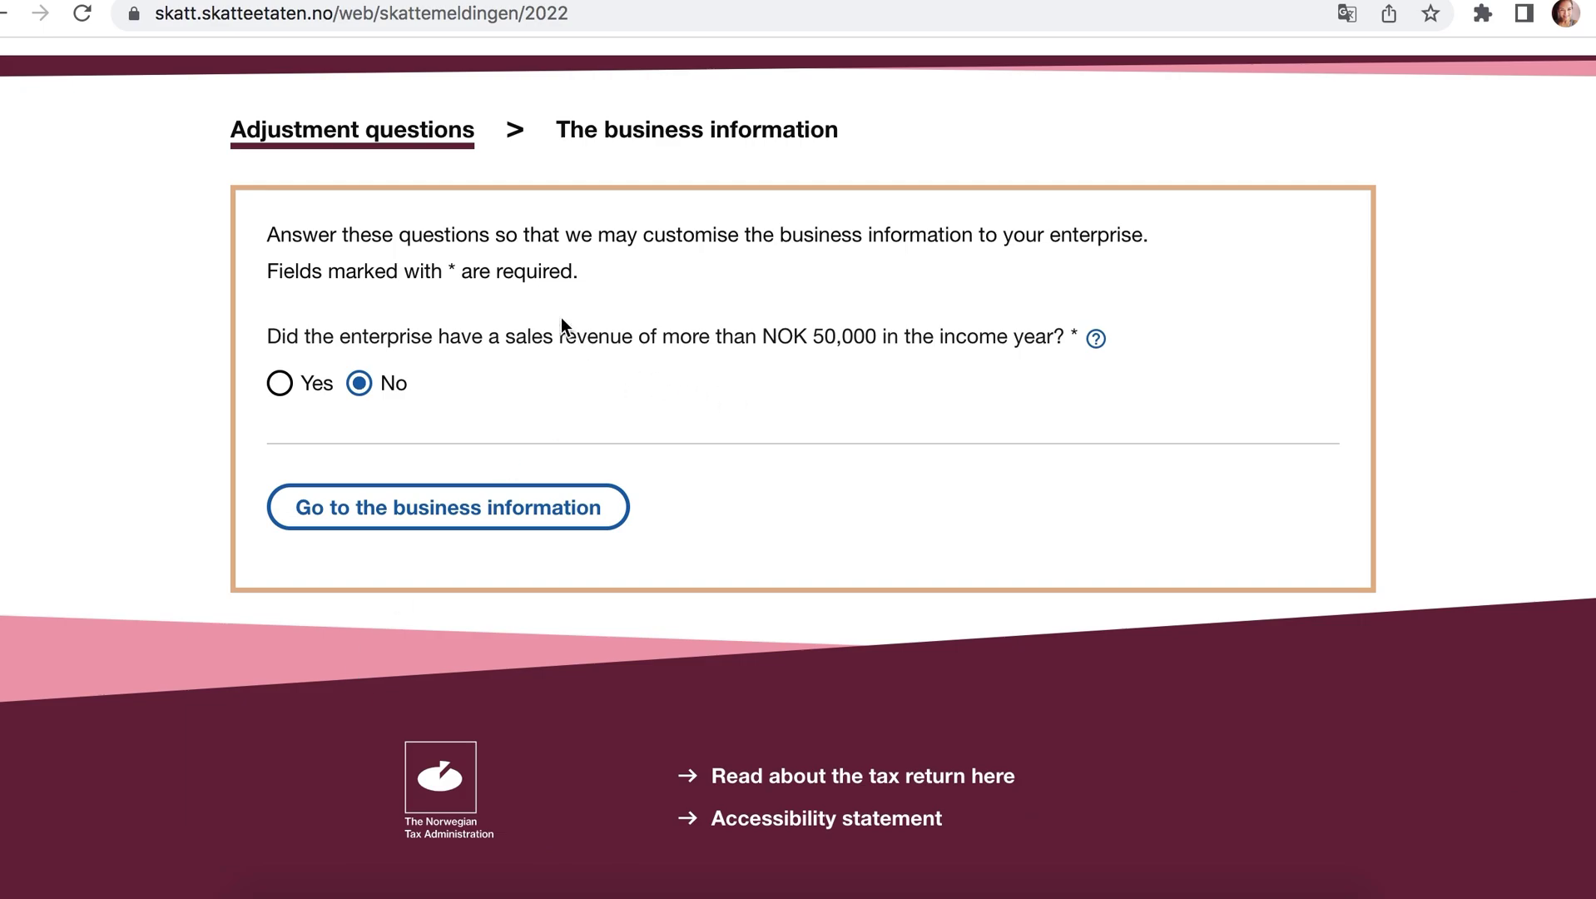
click(400, 507)
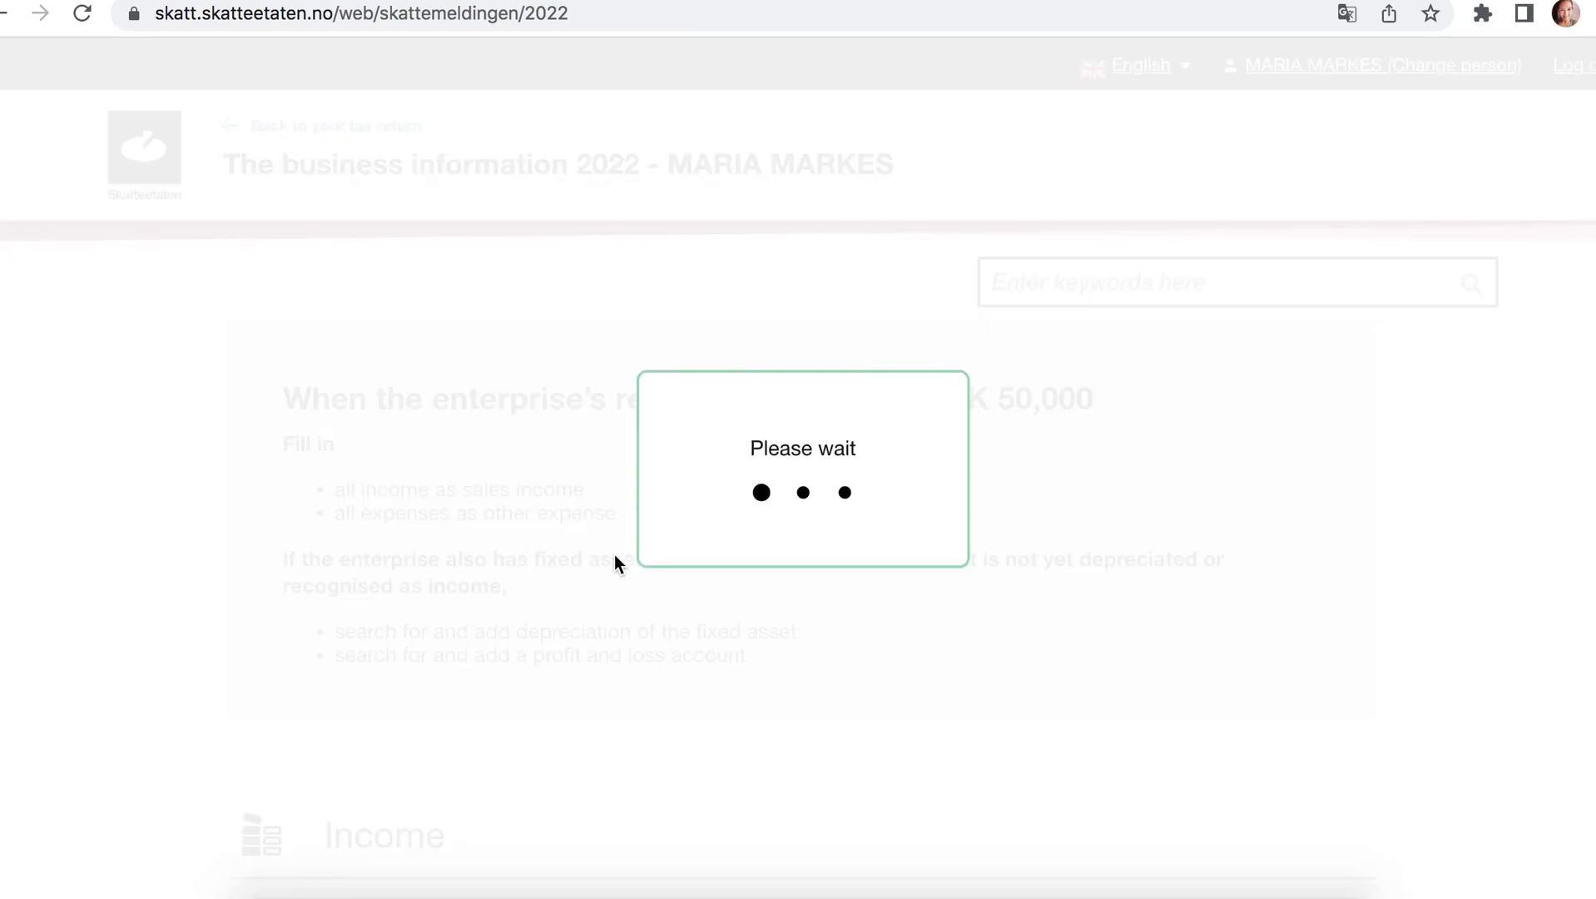
Enter 7500 as 3000 Sales and withdrawals subject to VAT under Sales revenue in the Income topic.
scroll(675, 526, down, 5)
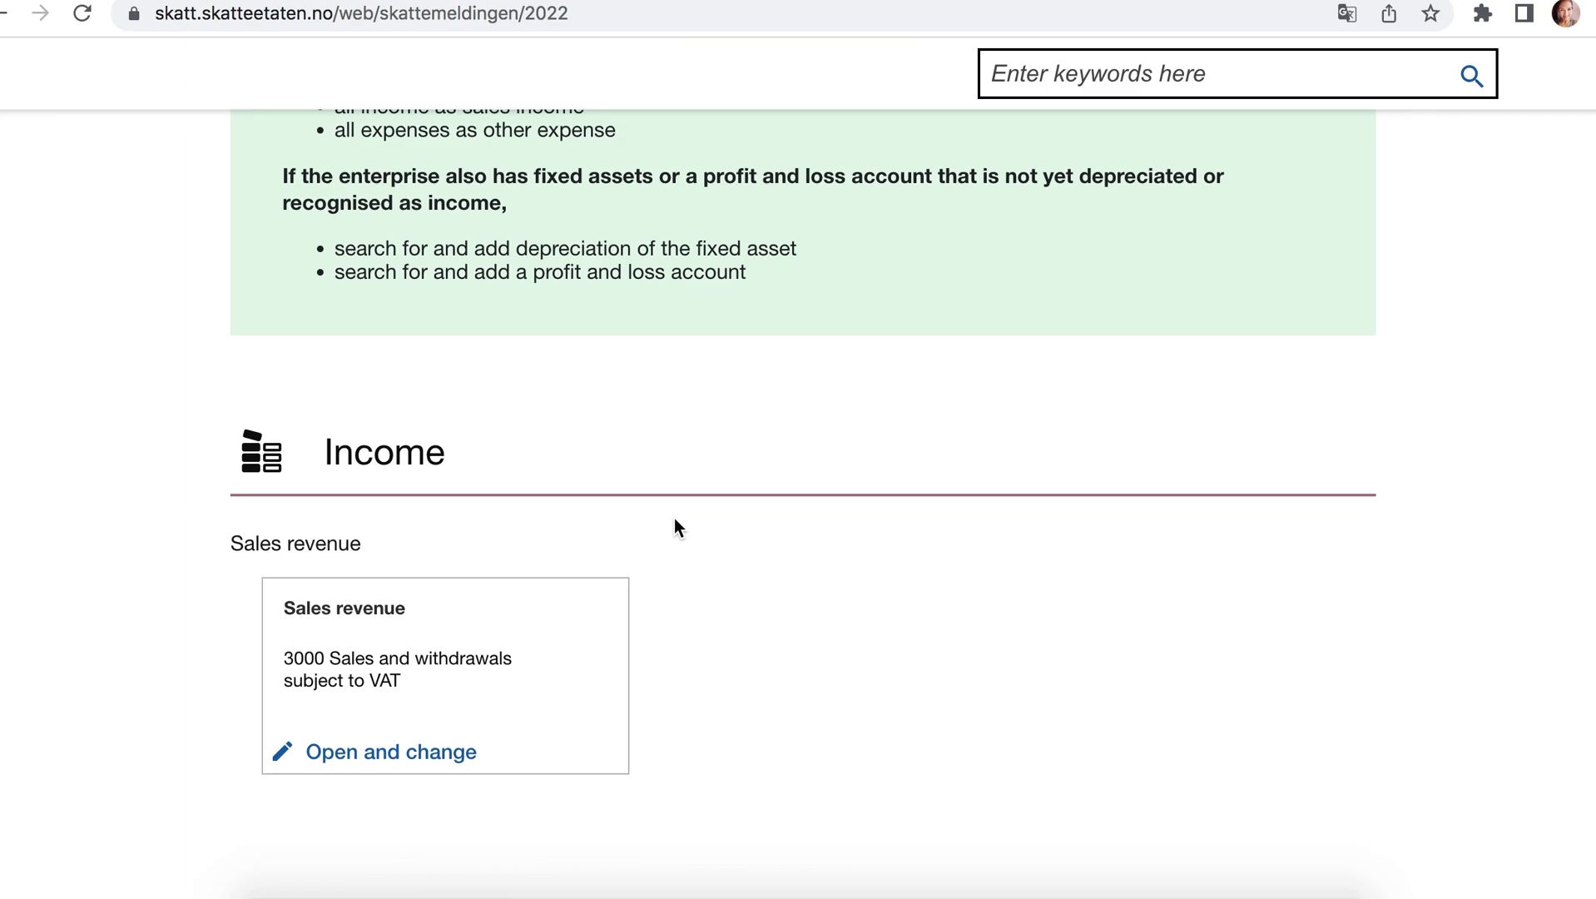
scroll(675, 519, down, 1)
scroll(812, 396, down, 1)
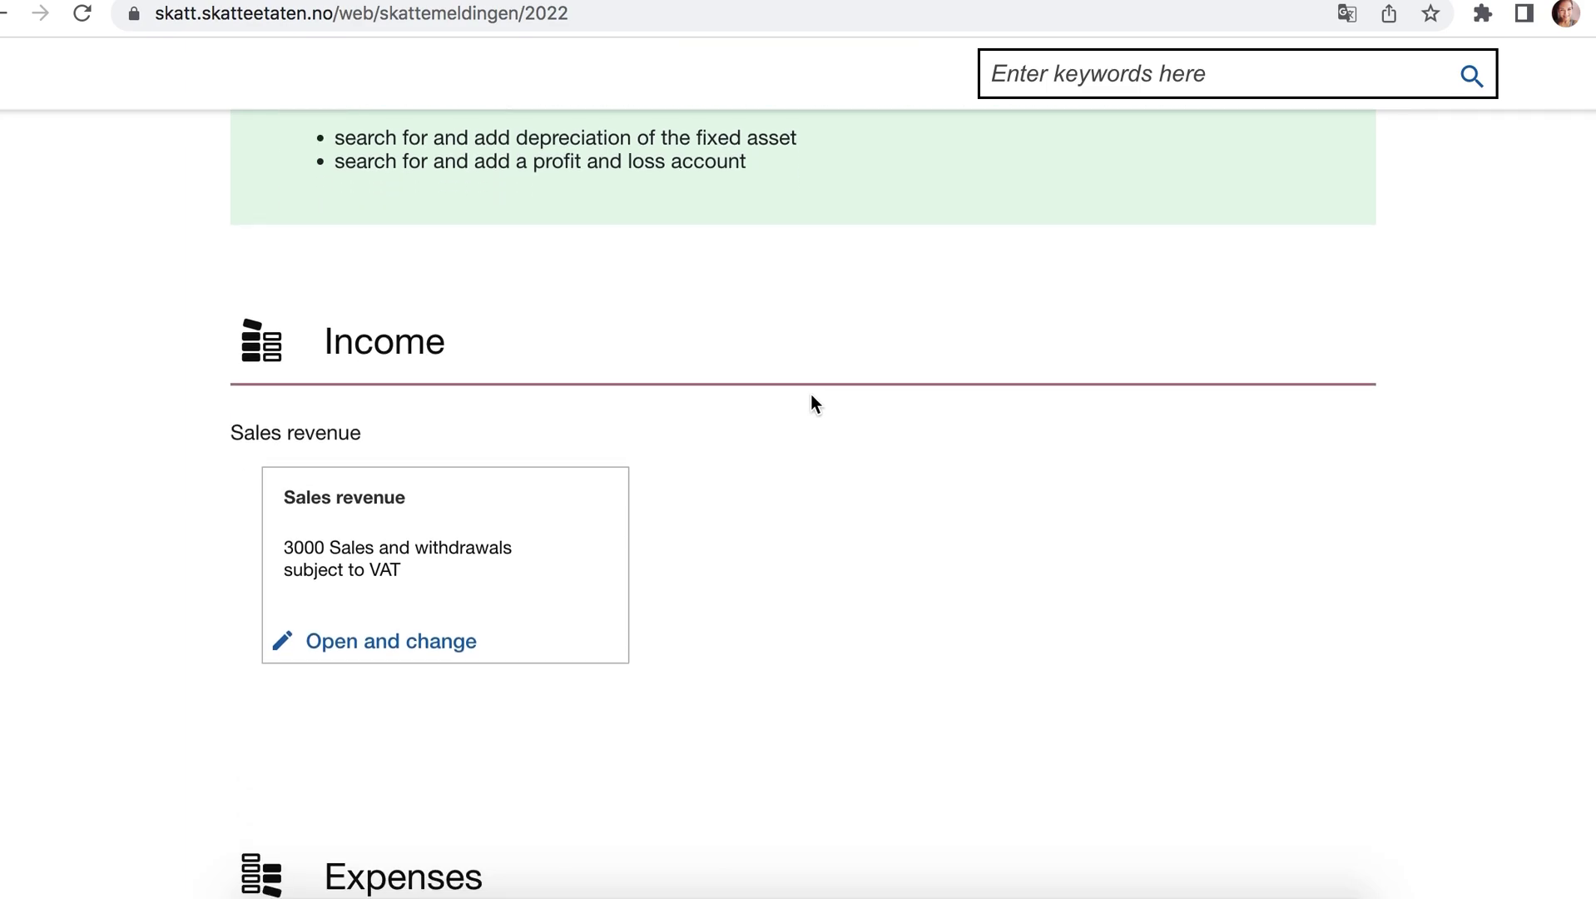
click(412, 662)
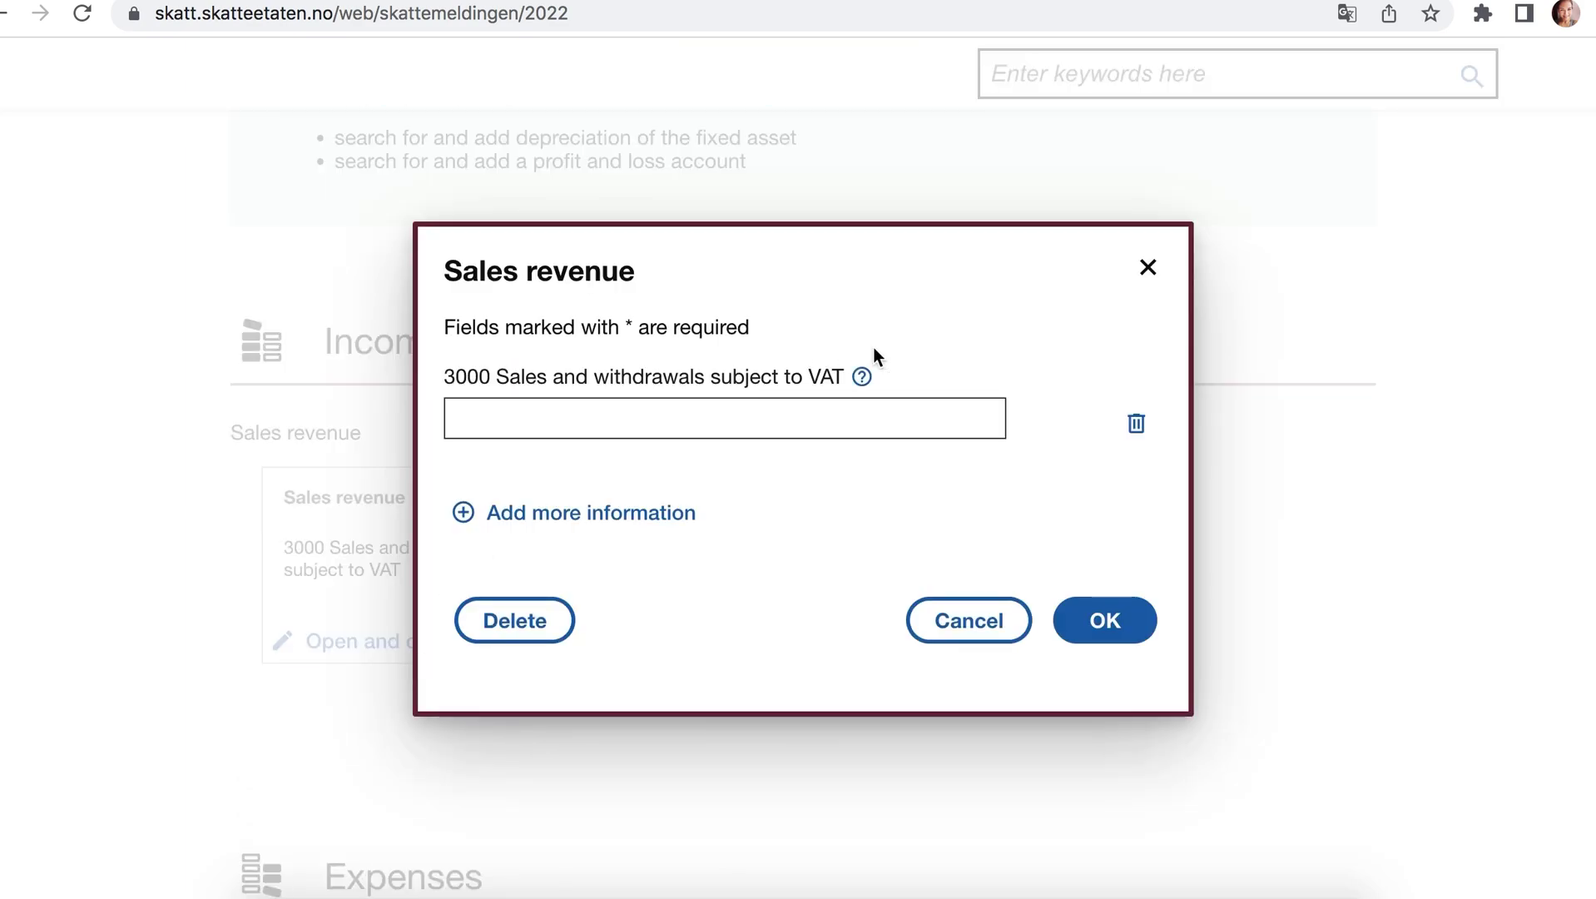
click(865, 429)
text(7500)
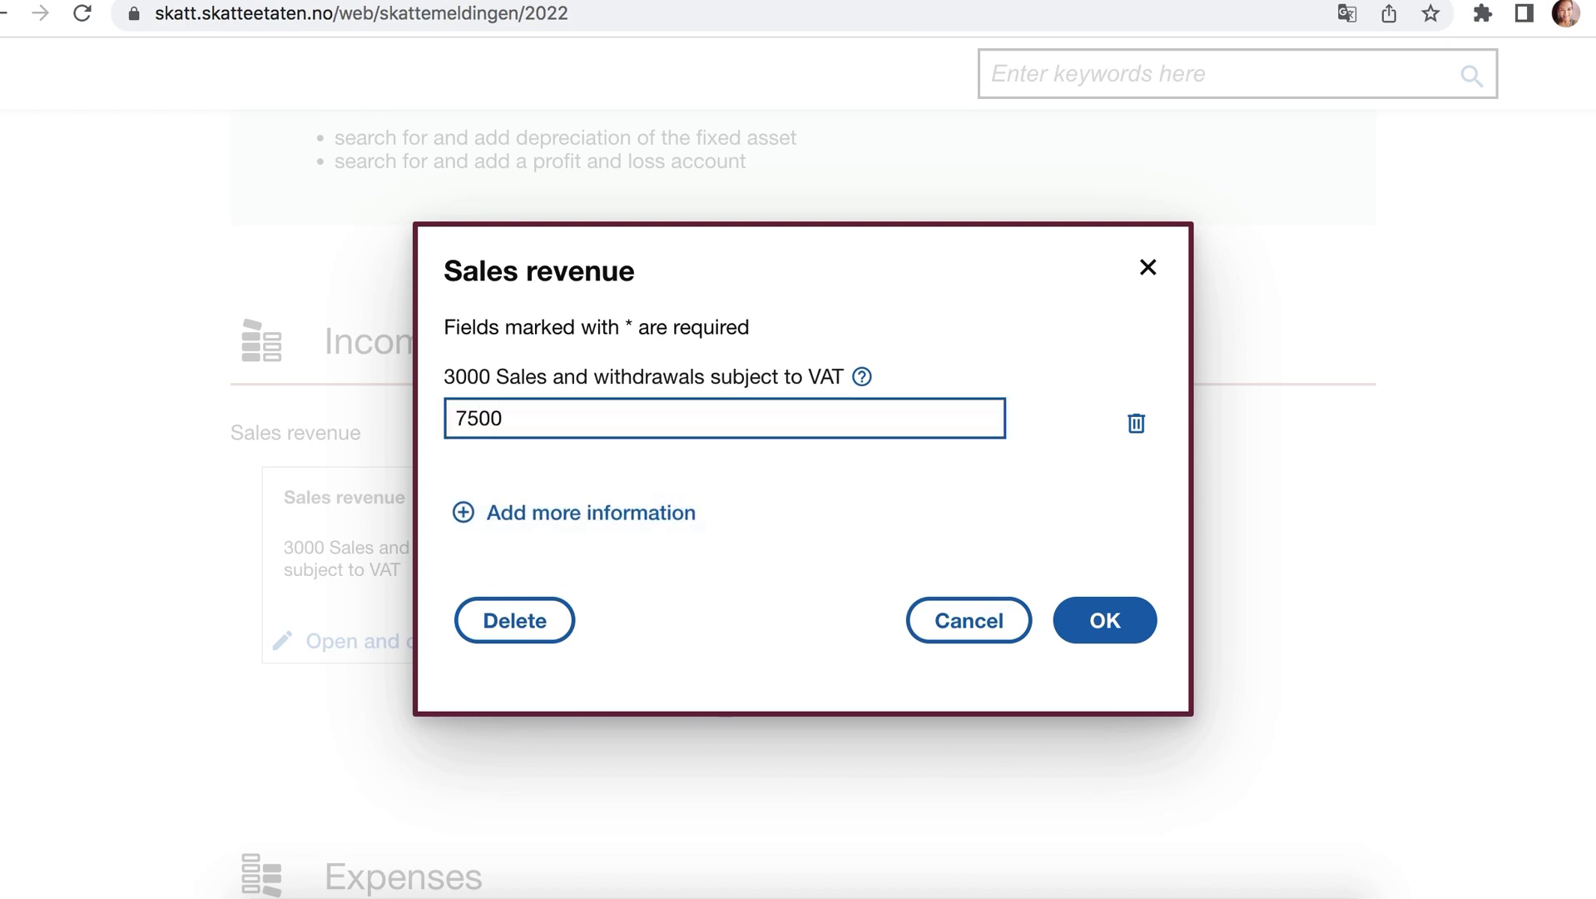
click(1101, 620)
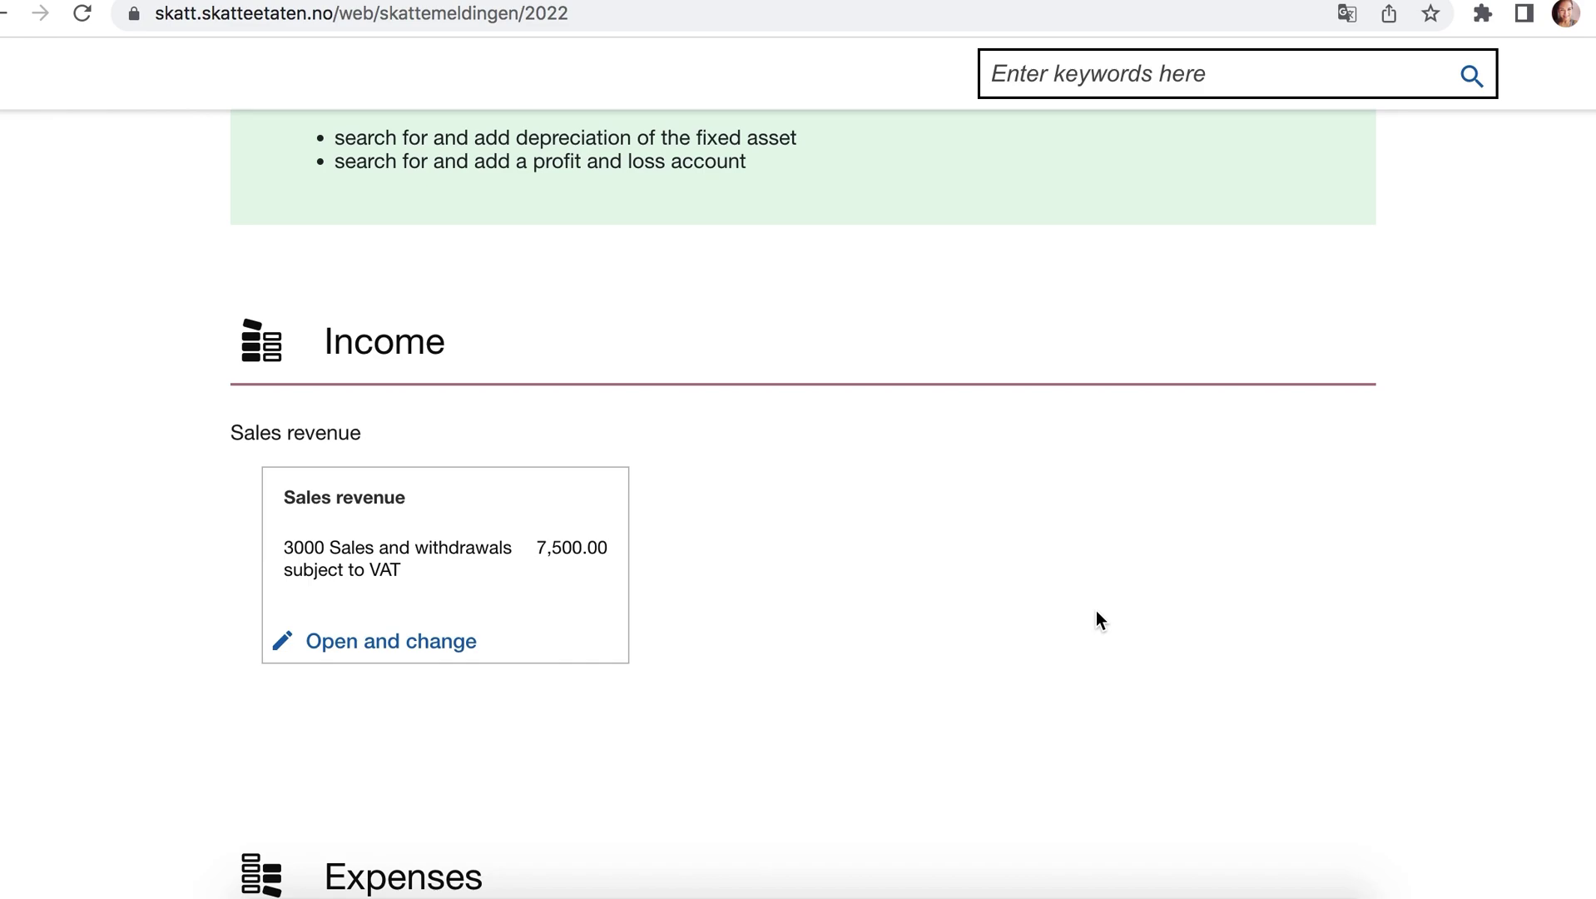
Enter 9154 as 6500 Tools, fixtures and fittings etc. for direct expense deduction under Costs for tools and fixtures.
scroll(916, 566, down, 8)
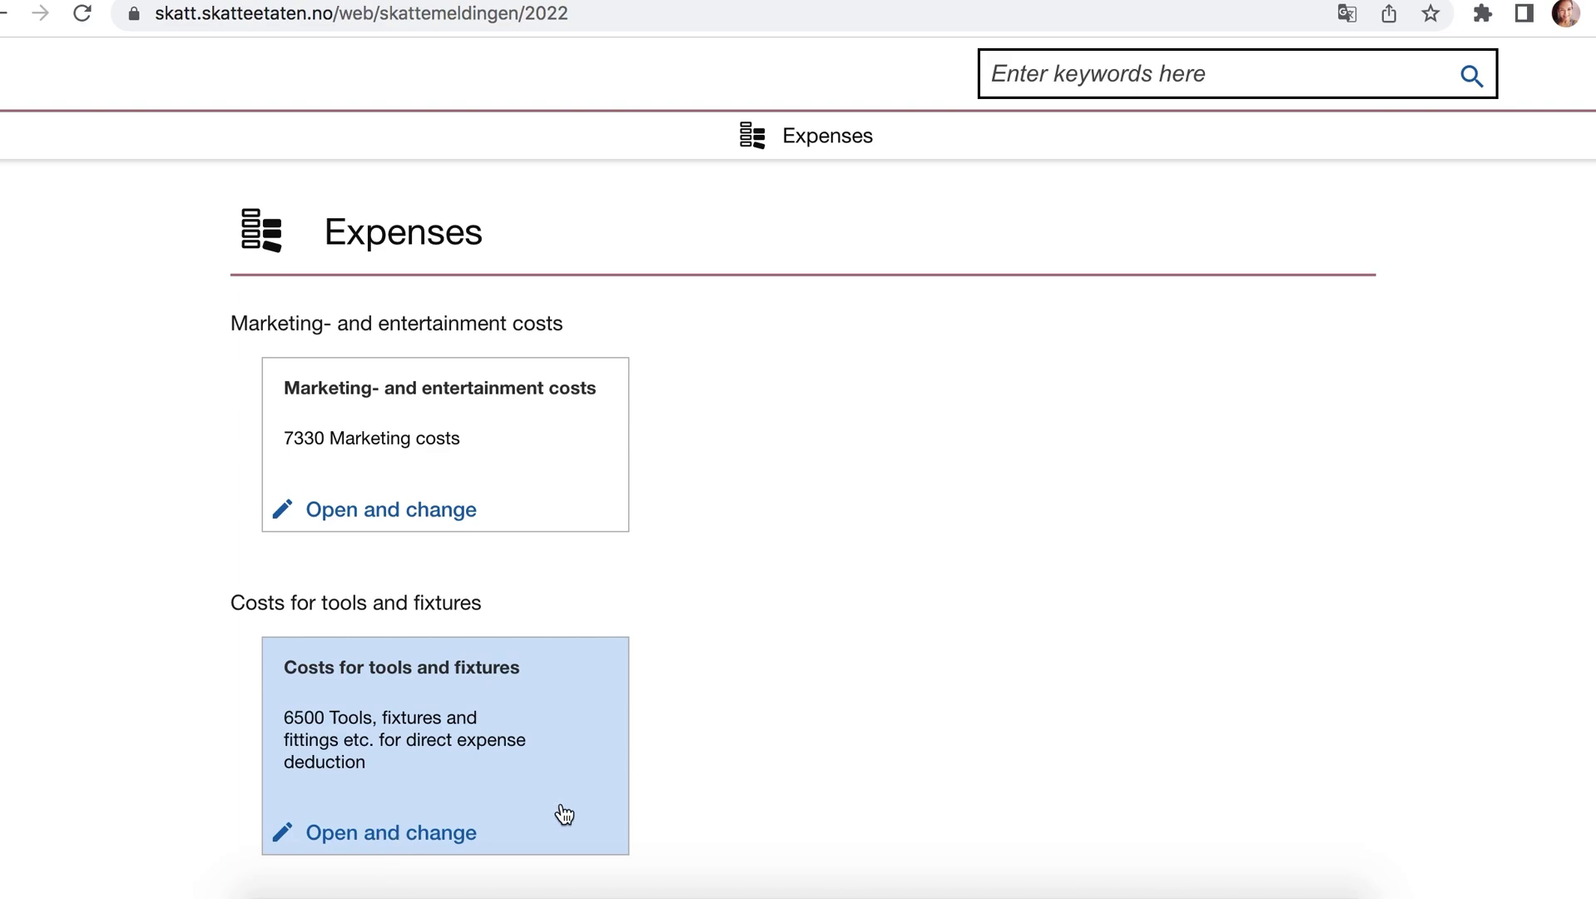
scroll(532, 799, down, 1)
click(423, 765)
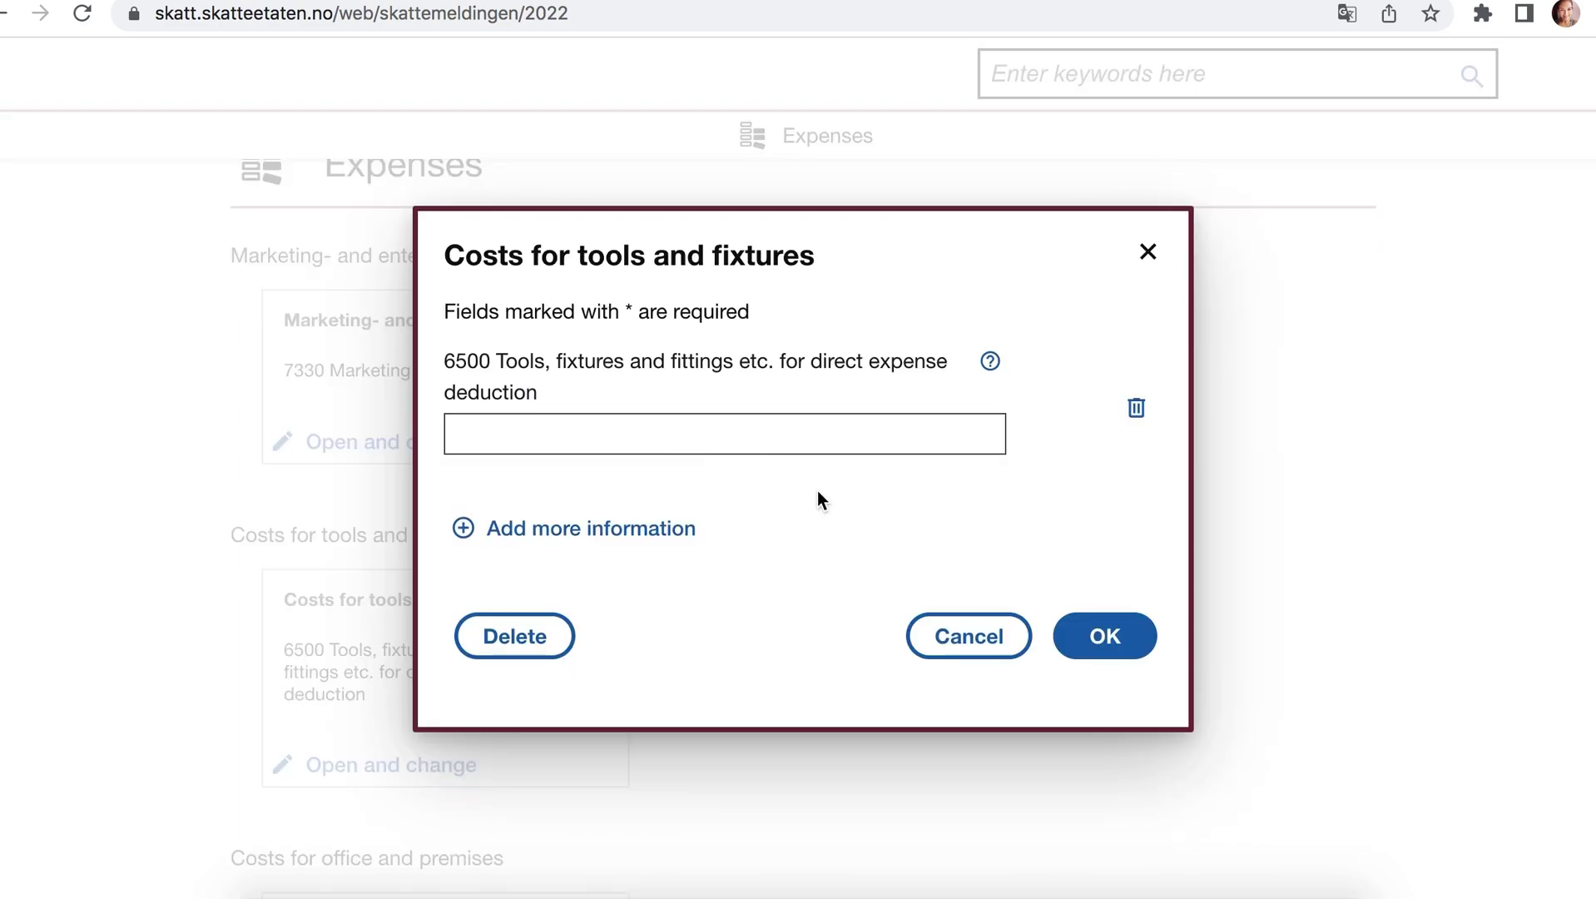
click(696, 442)
text(9154)
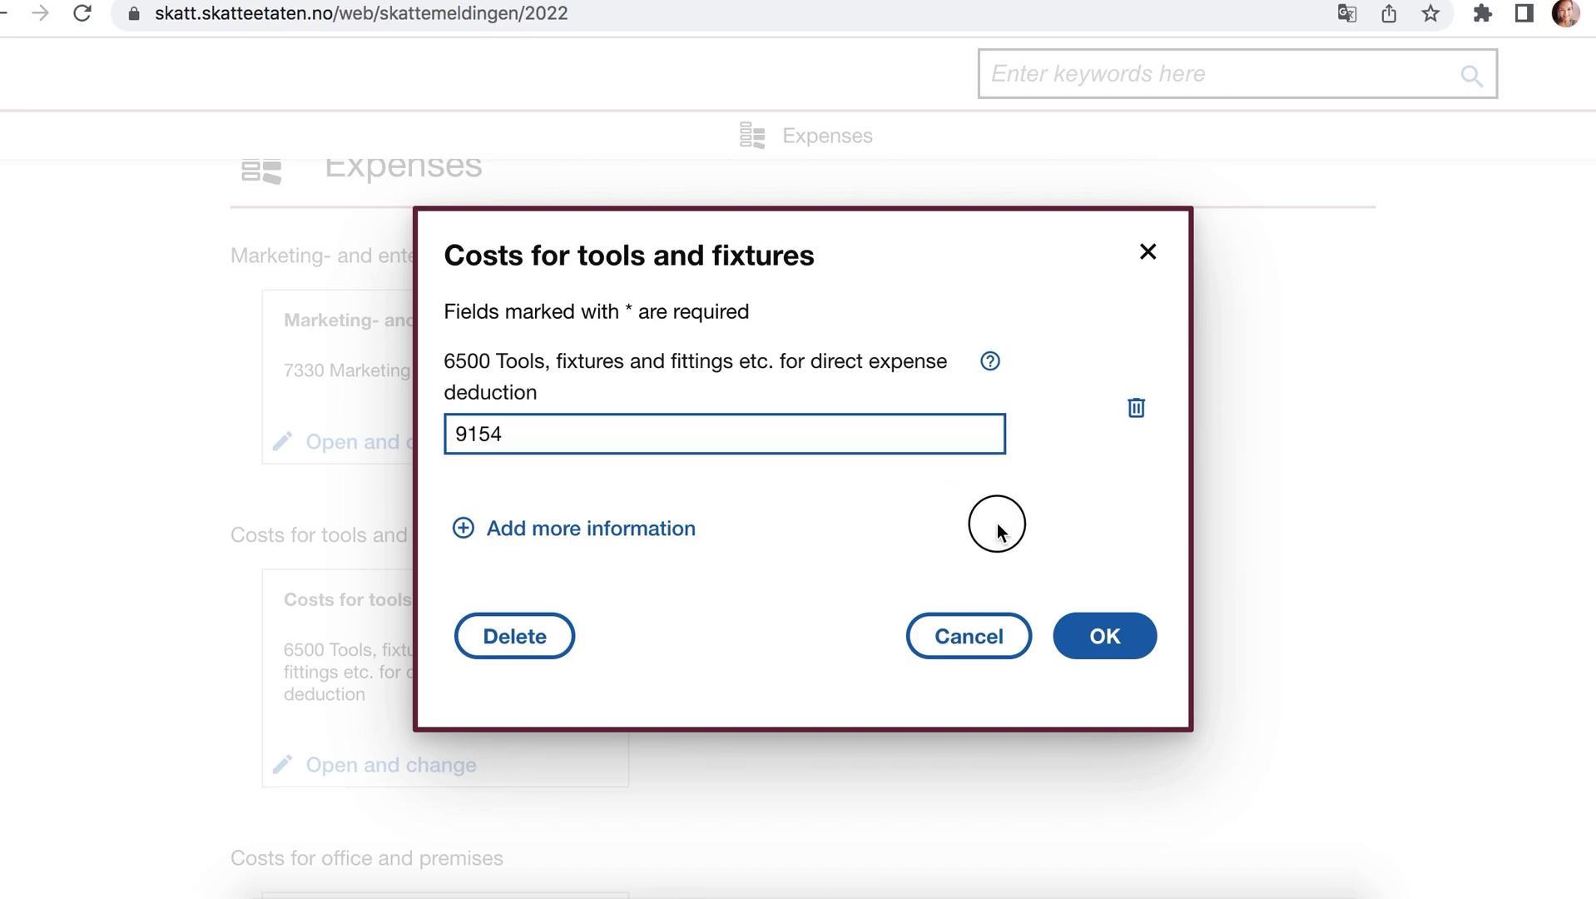
click(1105, 636)
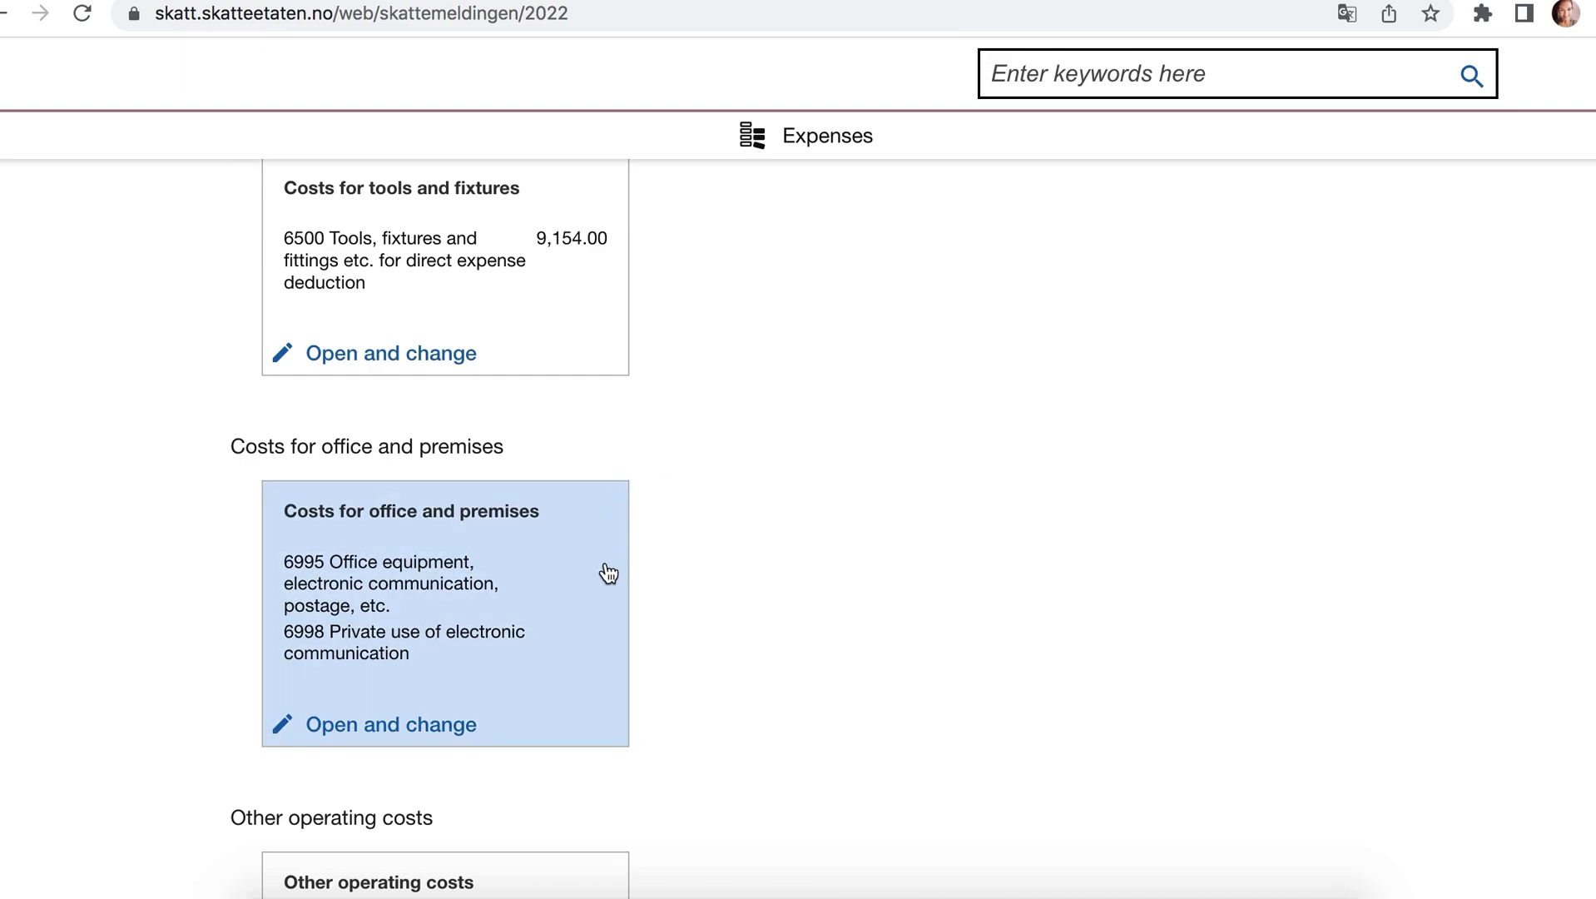
Look through the remaining expense cards and the allocated calculated business income and personal income.
scroll(710, 552, down, 2)
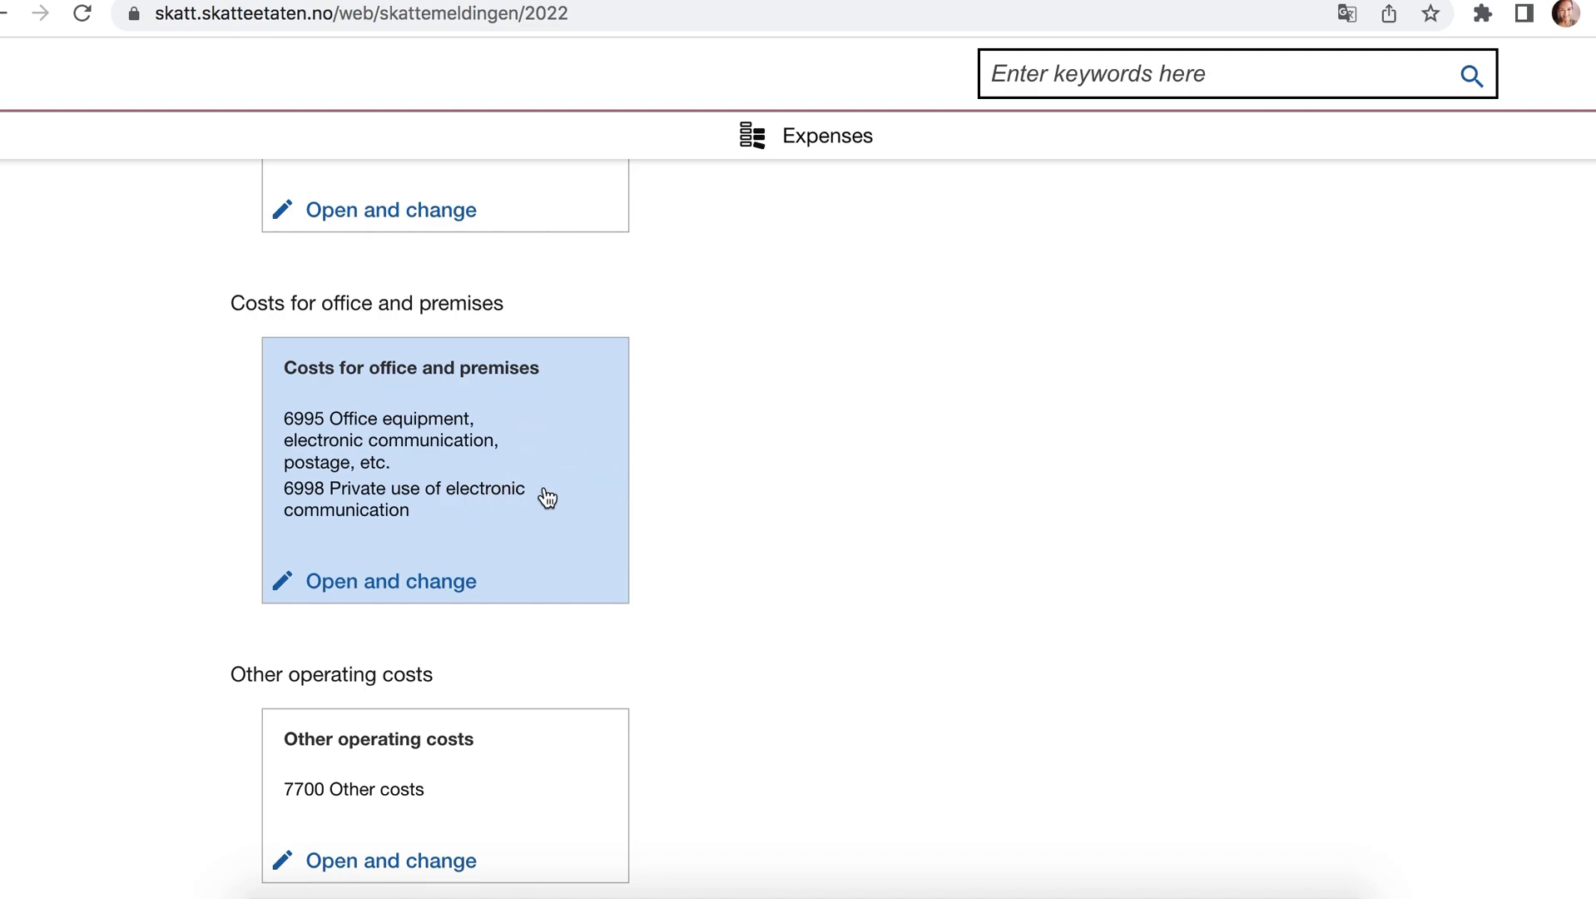
scroll(547, 499, down, 1)
scroll(549, 499, down, 3)
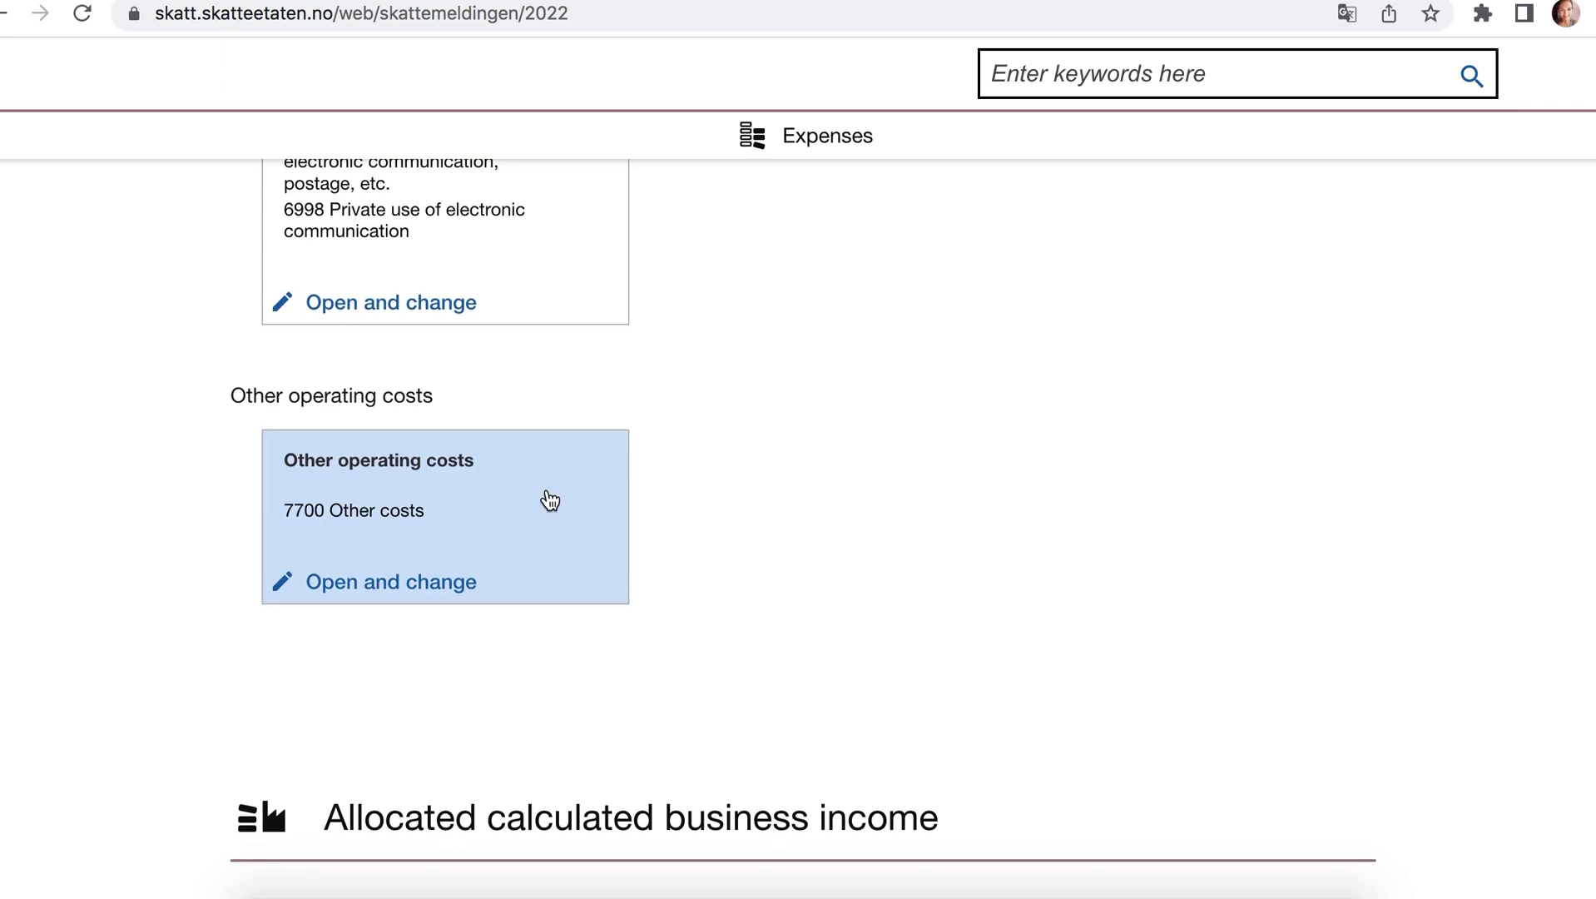
scroll(550, 499, down, 8)
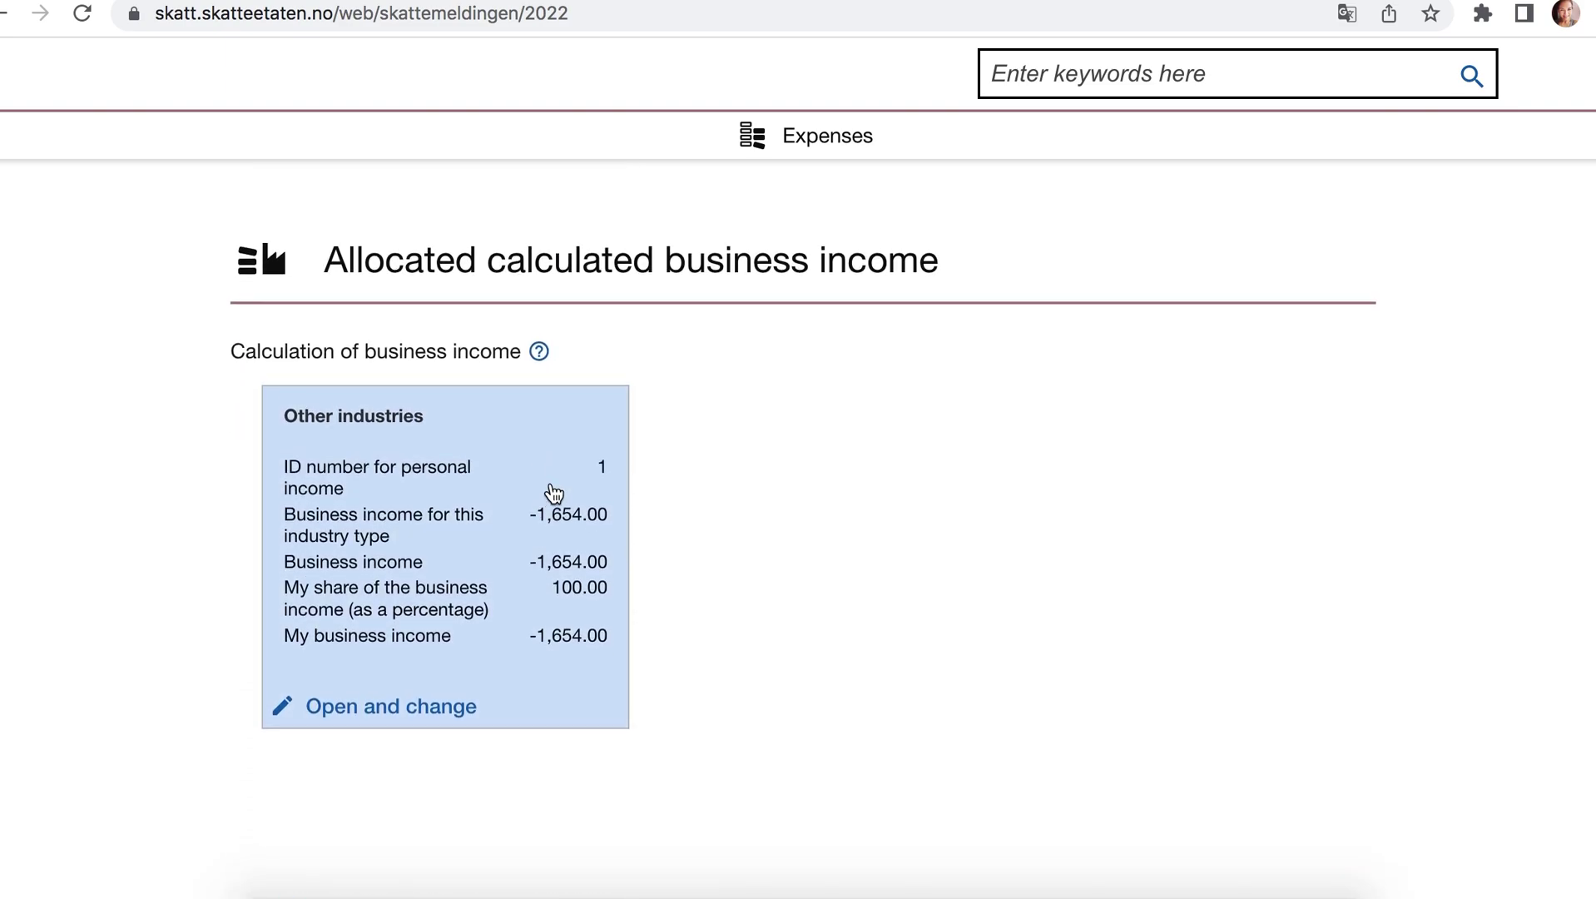
scroll(707, 553, up, 2)
scroll(706, 550, up, 2)
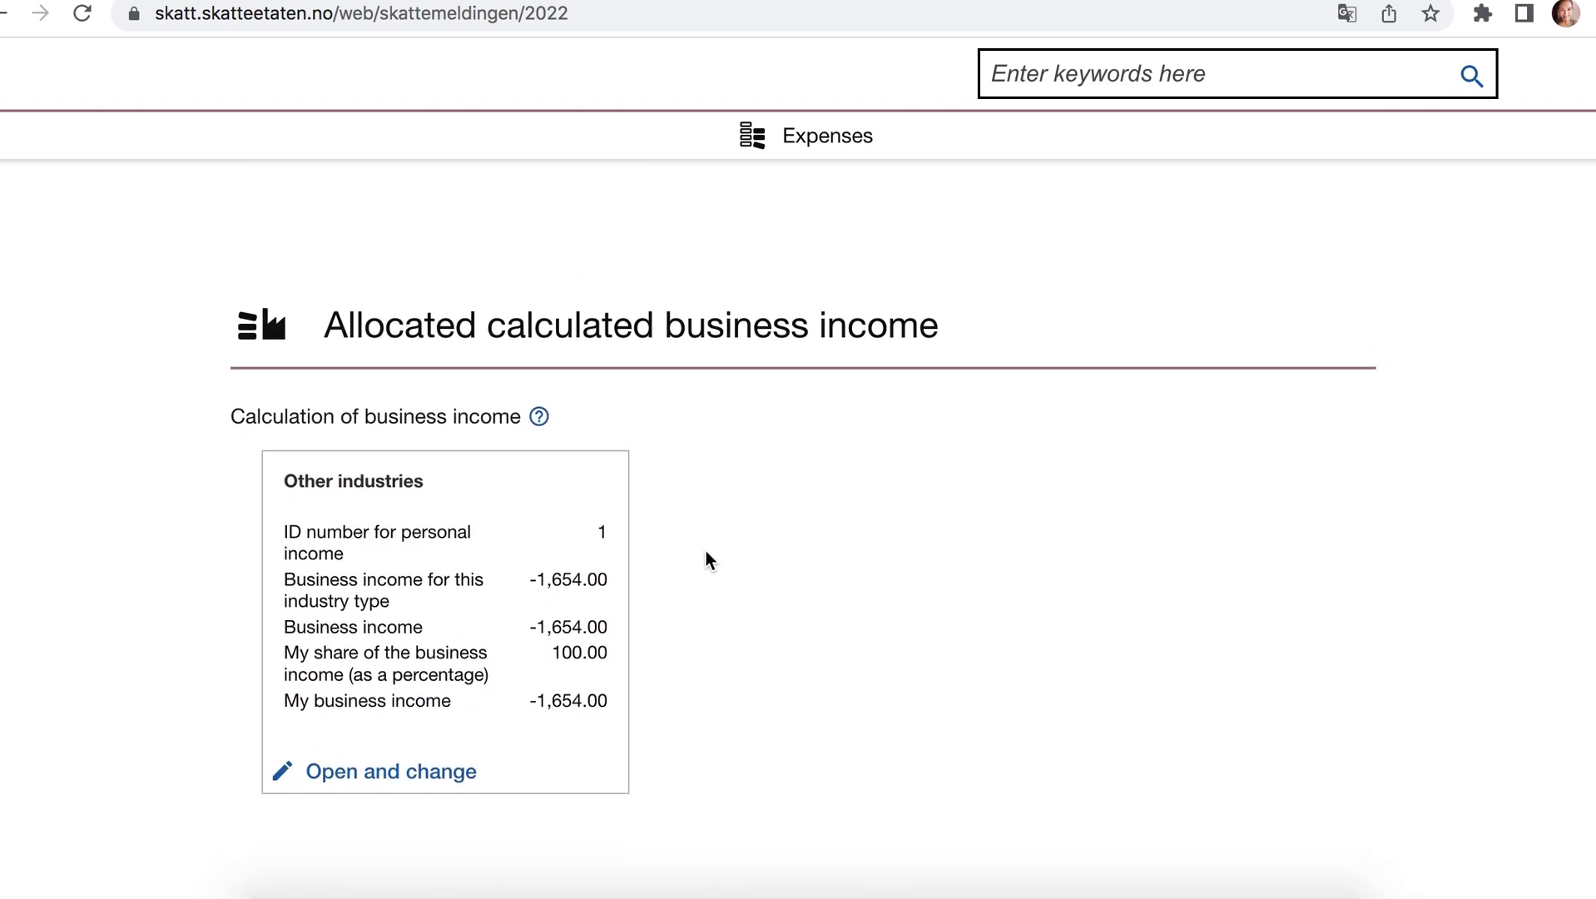
scroll(708, 559, up, 5)
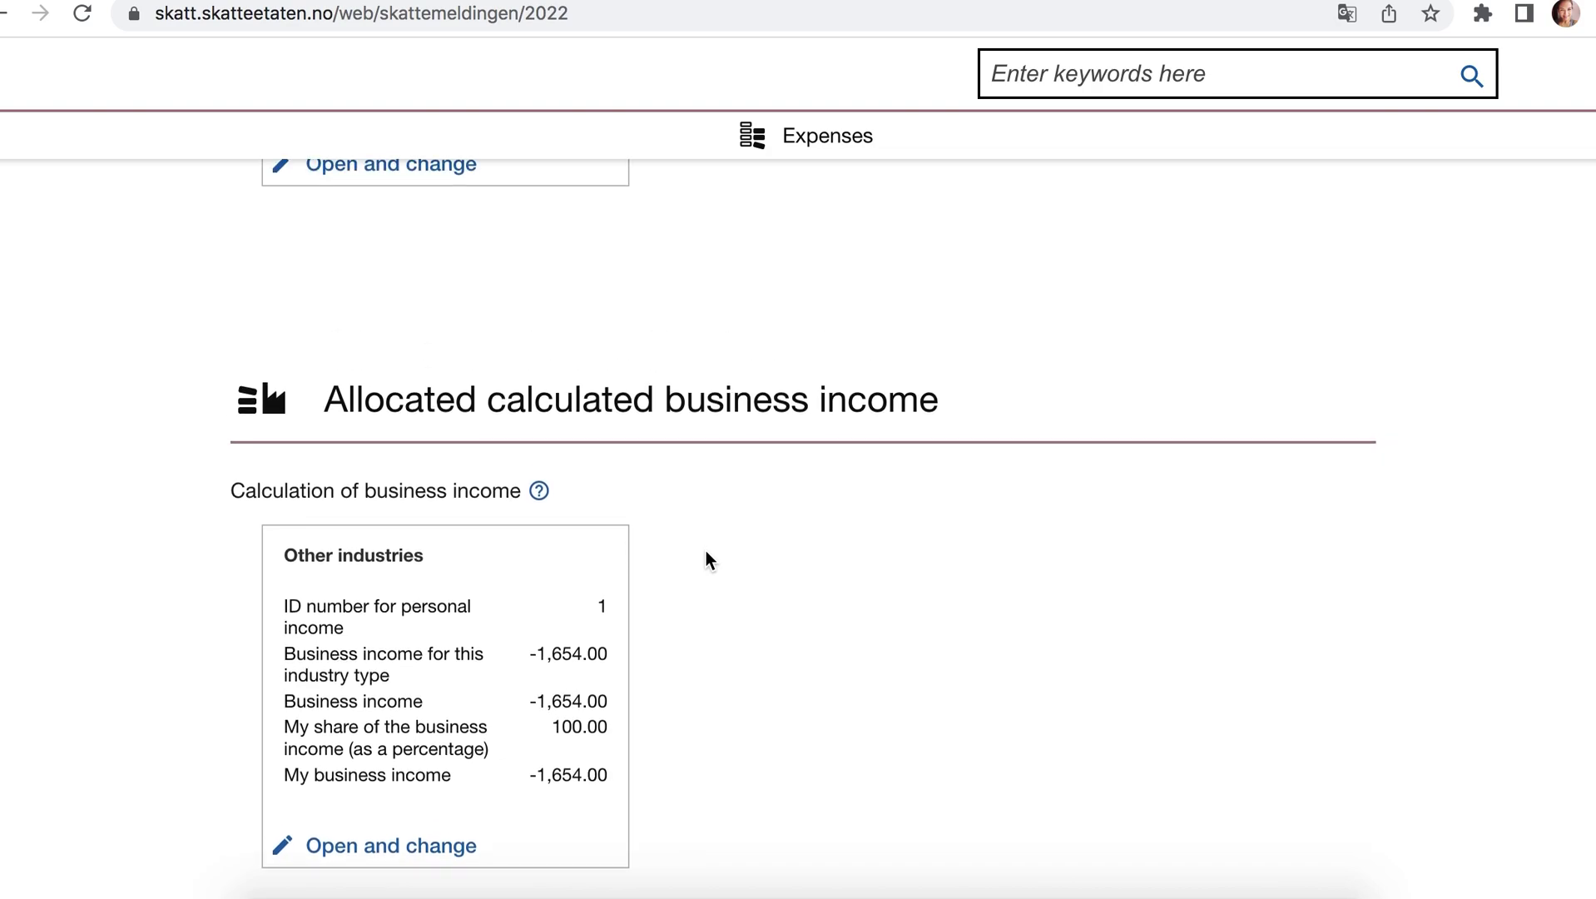
scroll(706, 550, up, 2)
scroll(706, 550, down, 15)
scroll(706, 550, down, 8)
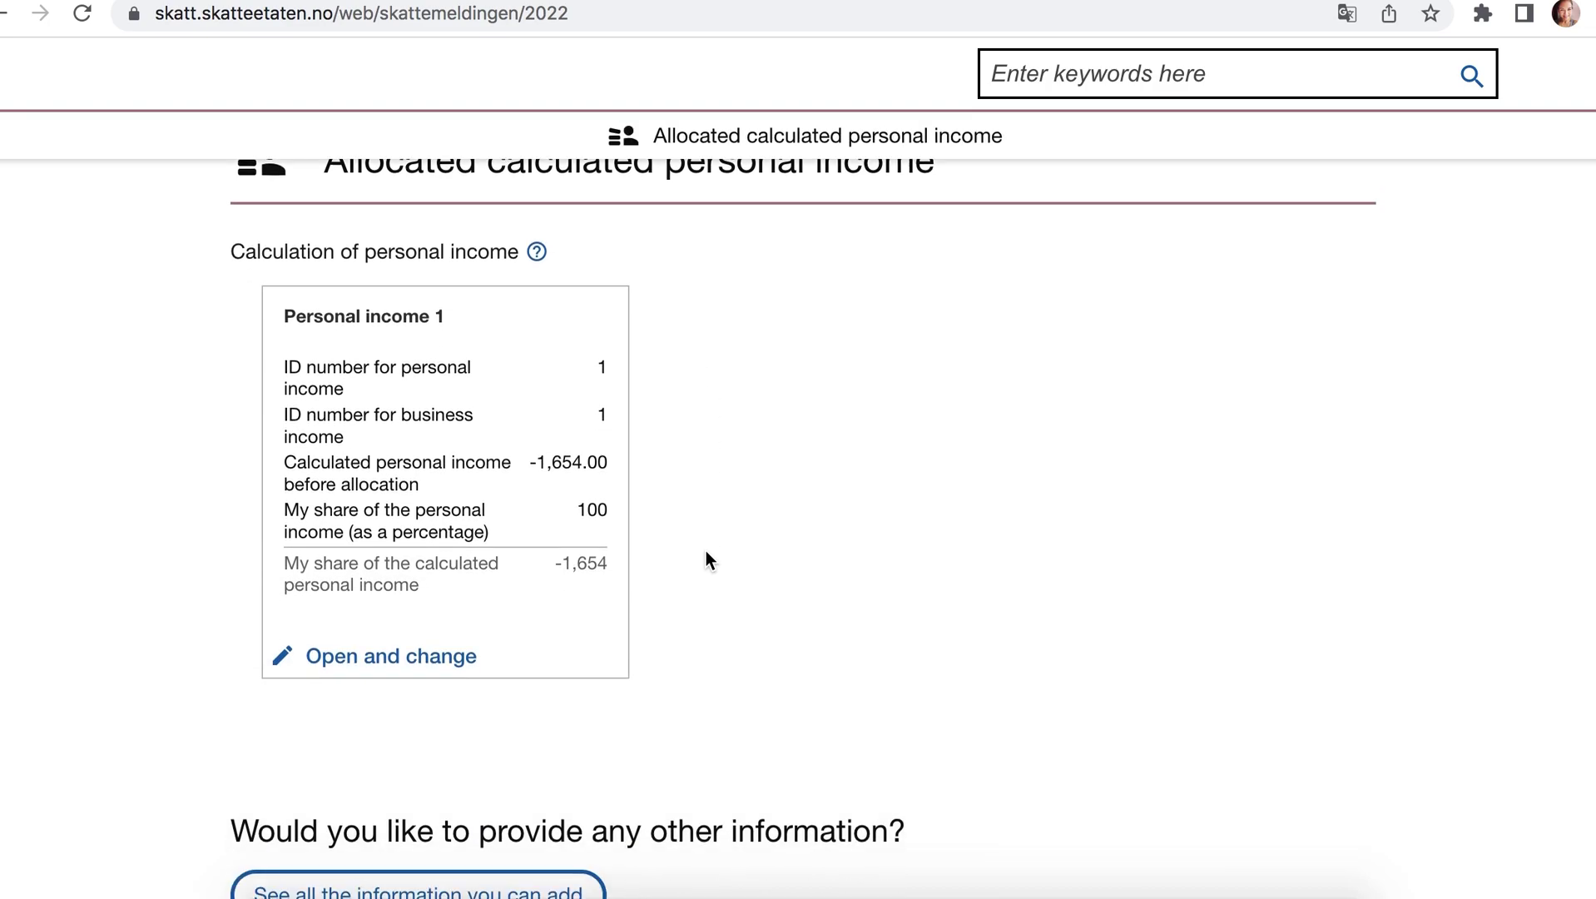
Check the help text for 7700 Other costs under Other operating costs and enter 27251 as the amount.
scroll(705, 555, up, 15)
click(366, 739)
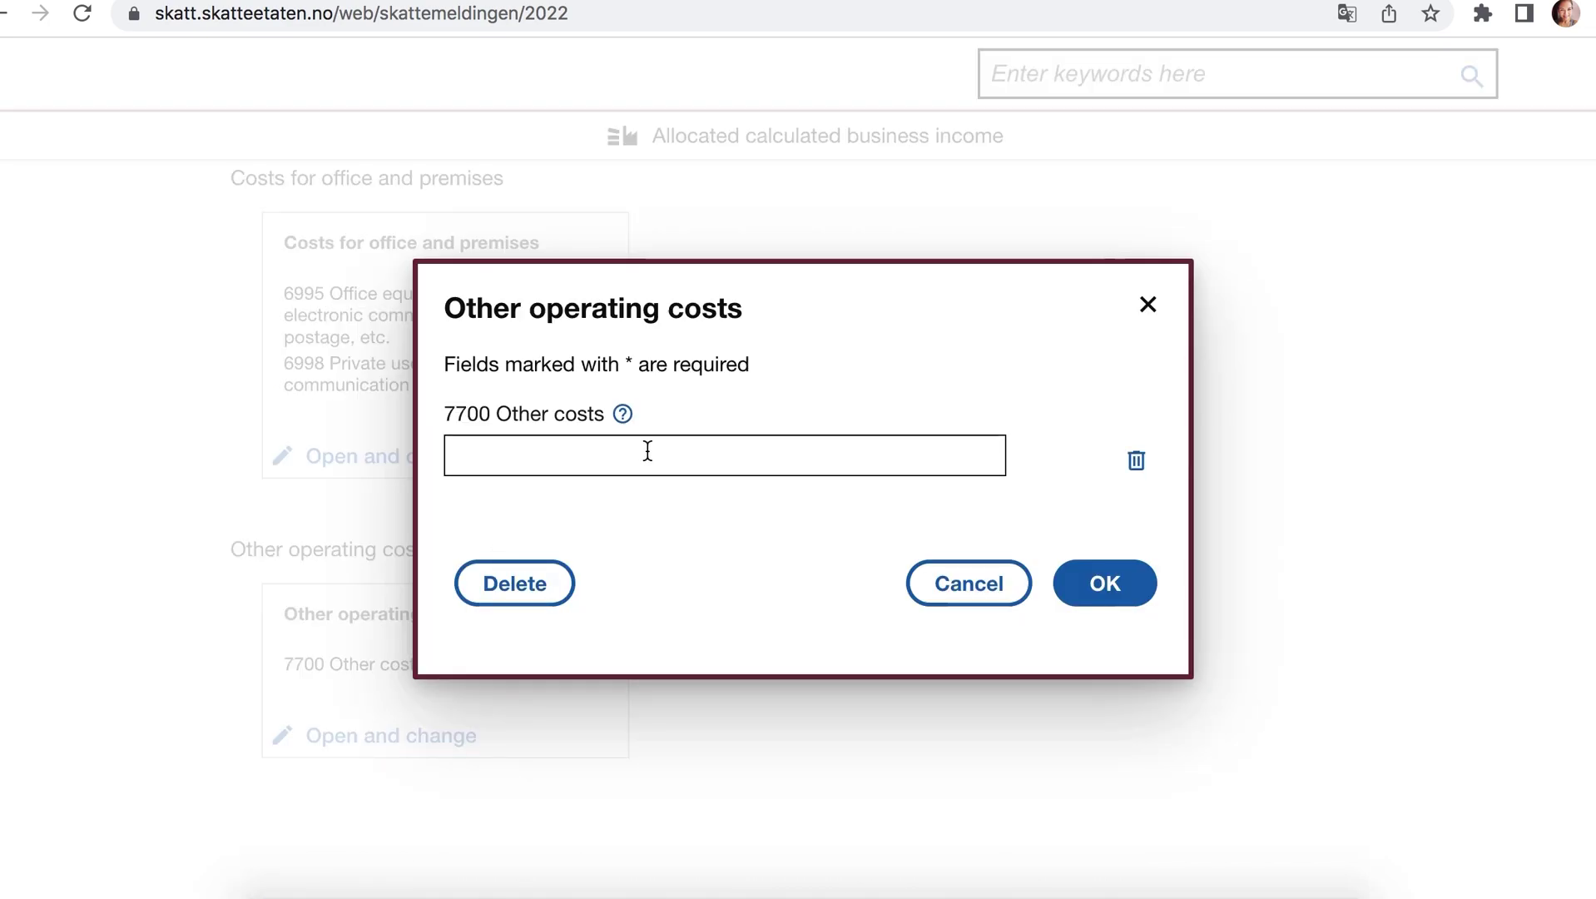
click(623, 417)
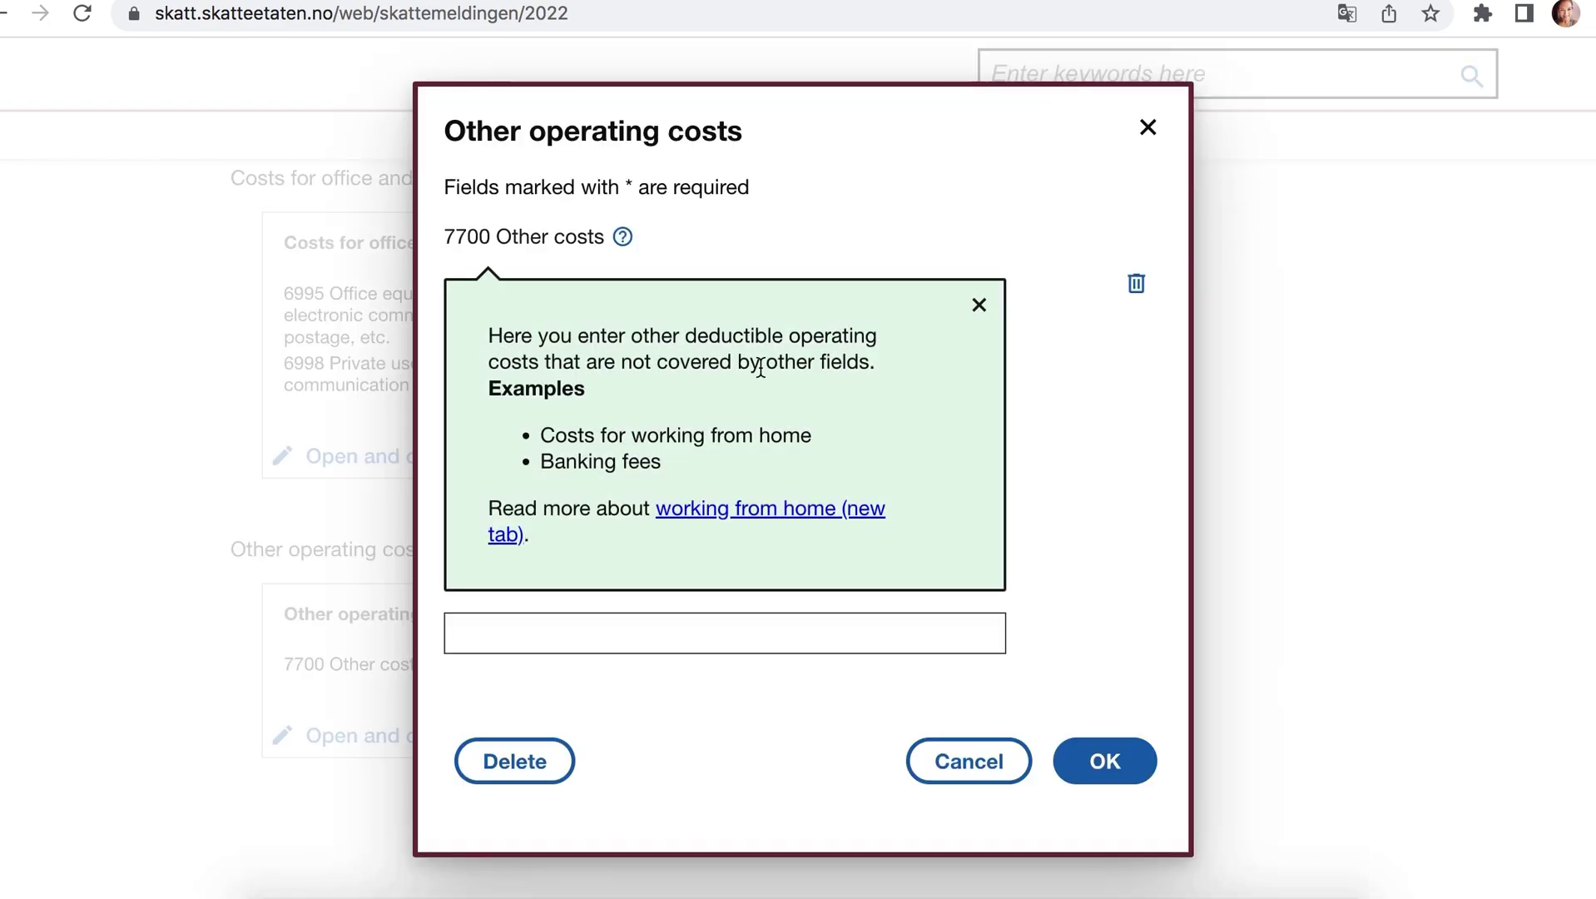
click(979, 308)
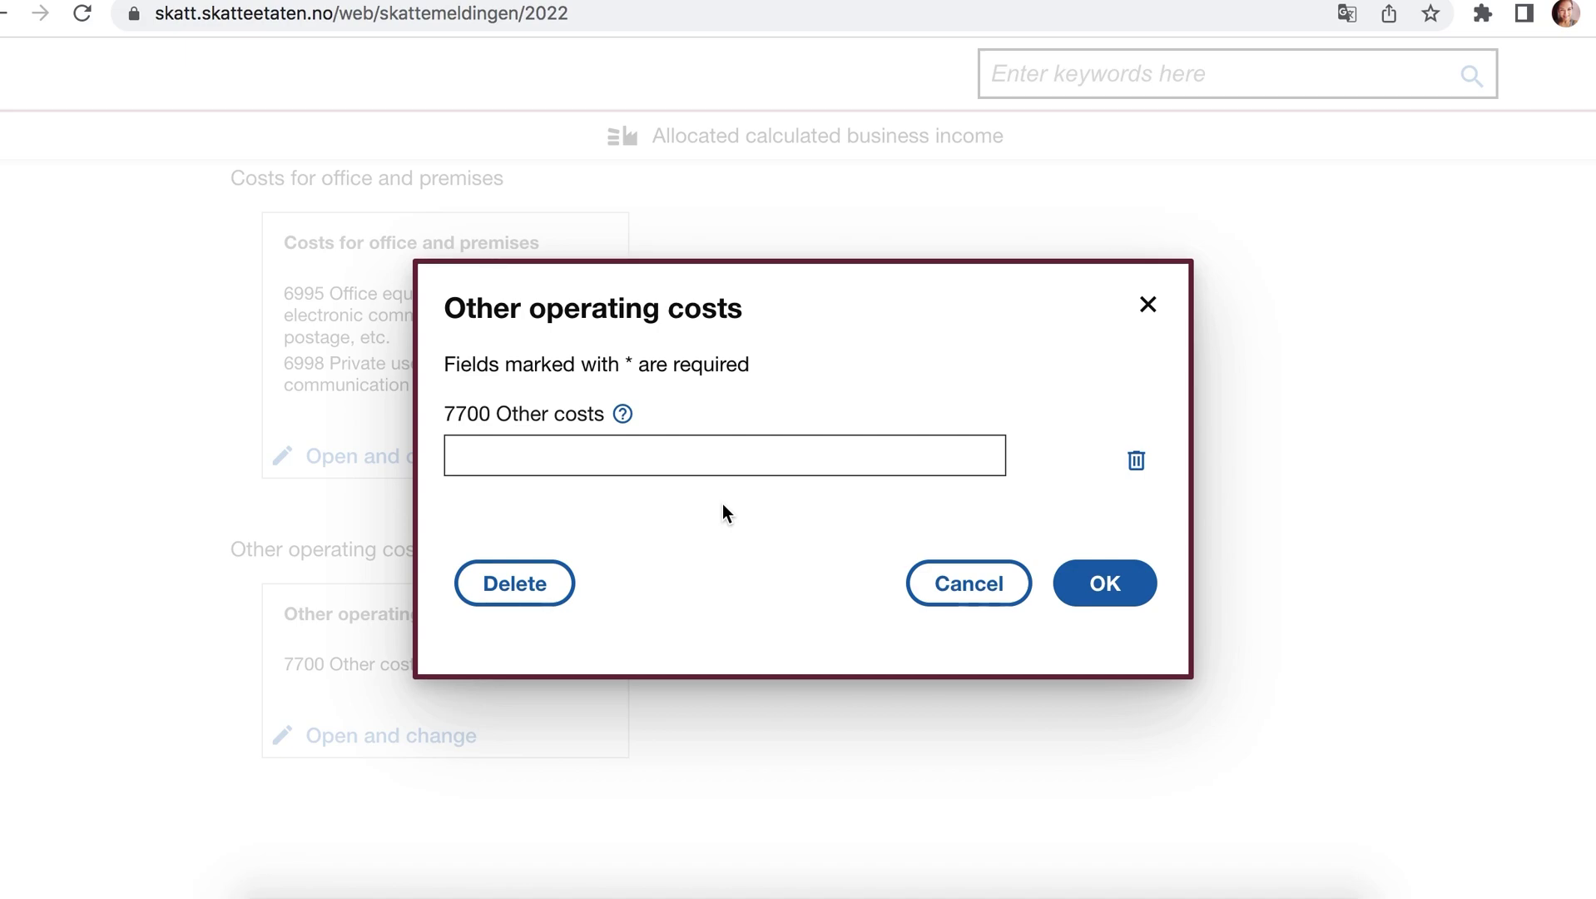
click(690, 461)
text(27)
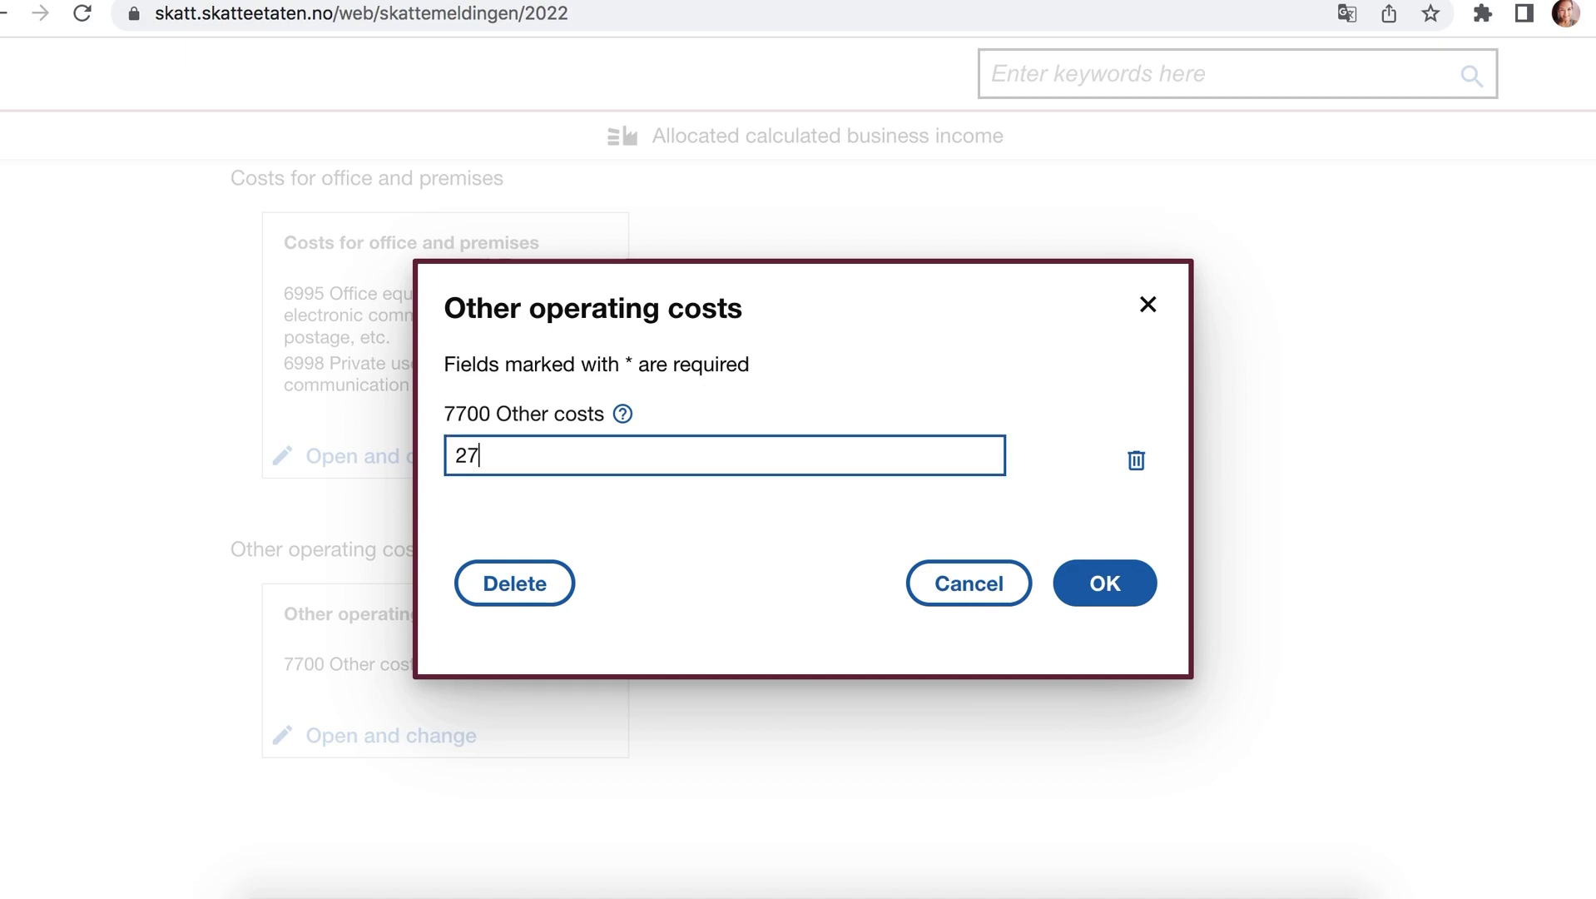
text(,251)
click(1098, 596)
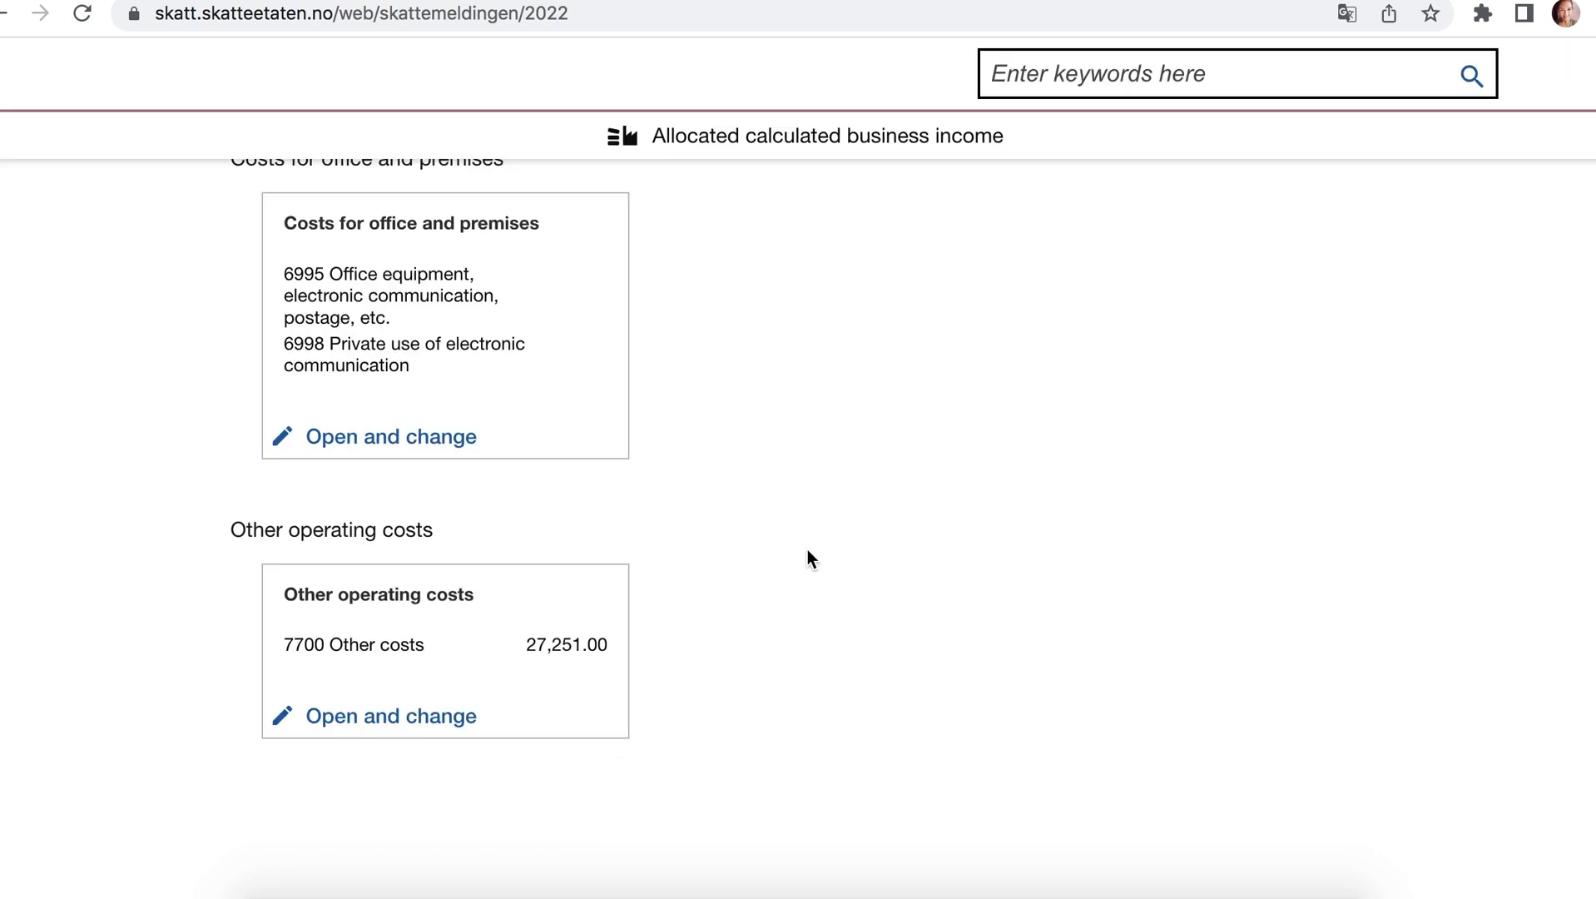
Enter 3200 as 6998 Private use of electronic communication under Costs for office and premises.
scroll(807, 549, down, 2)
scroll(806, 548, down, 1)
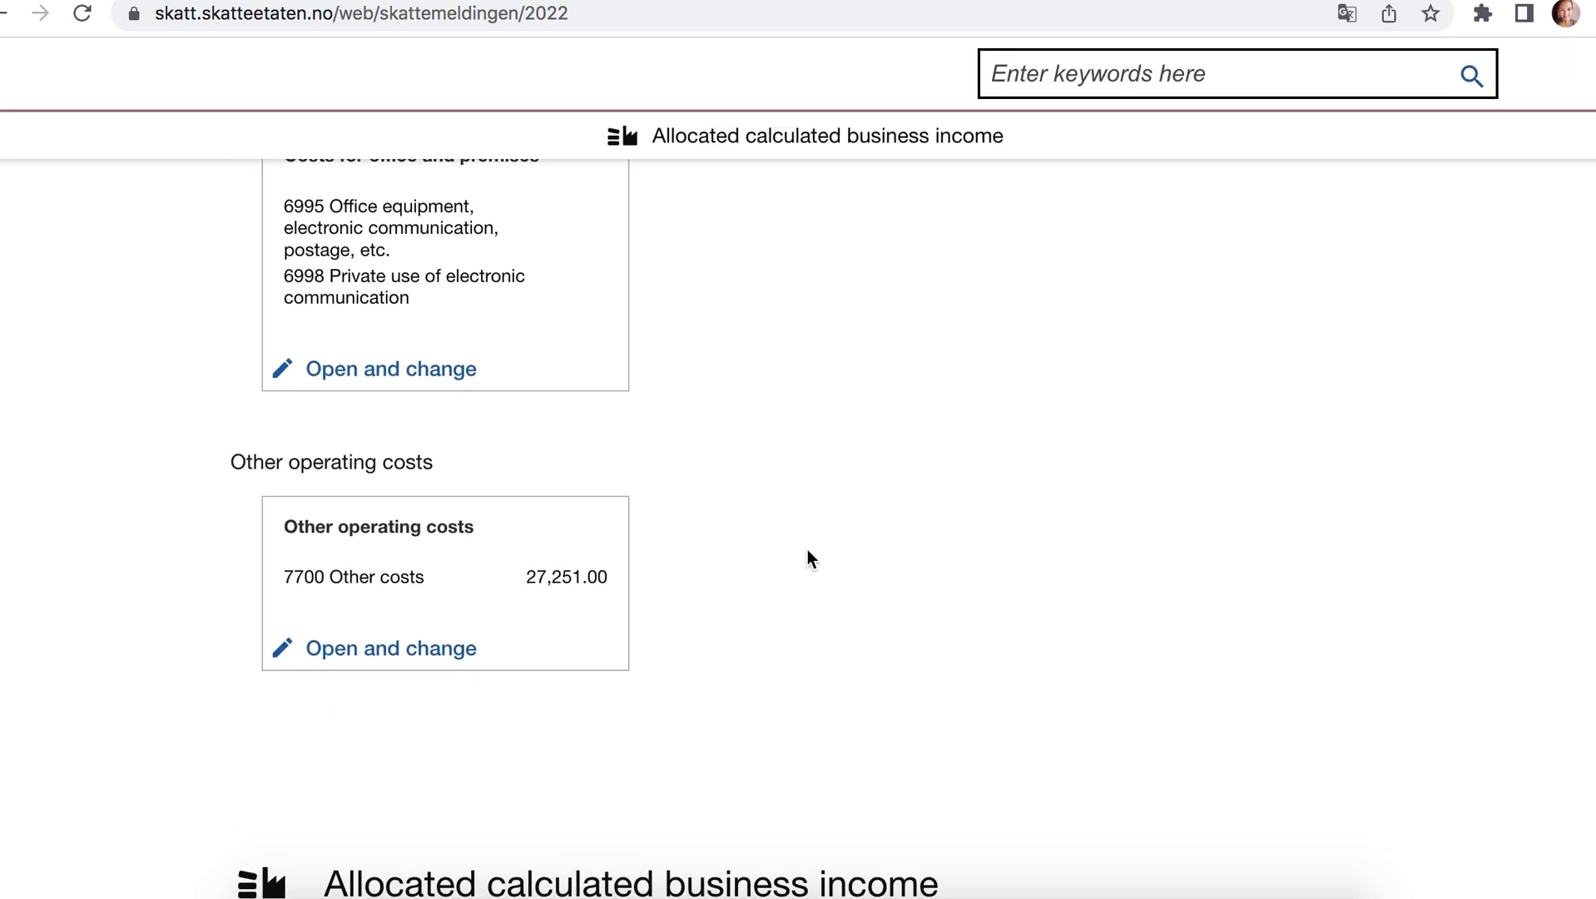
scroll(680, 493, up, 3)
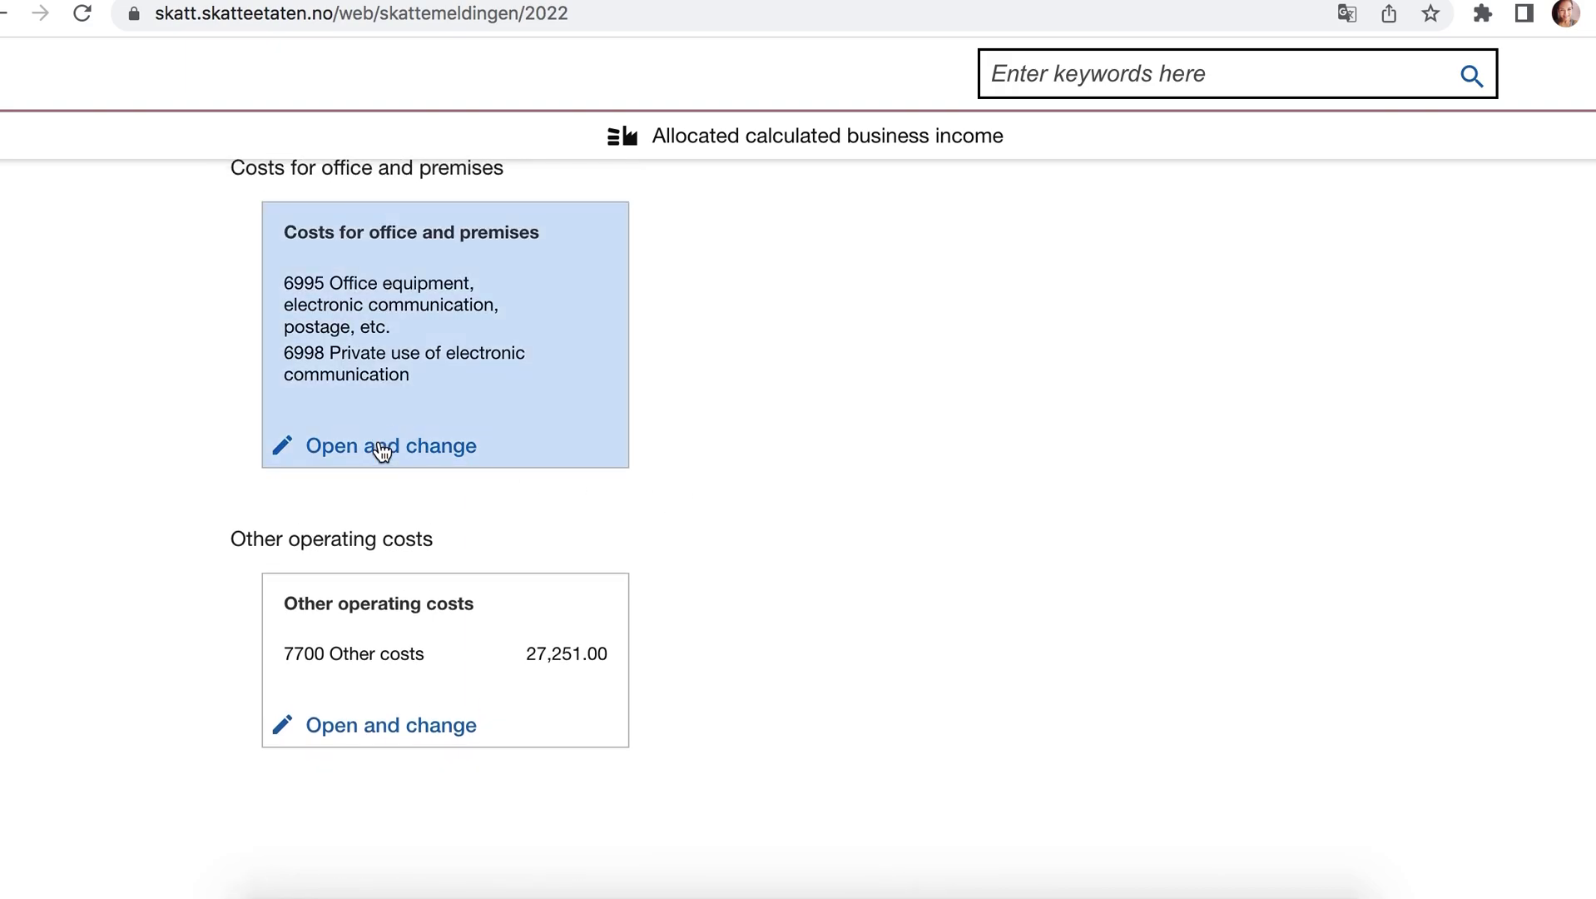
scroll(582, 466, up, 5)
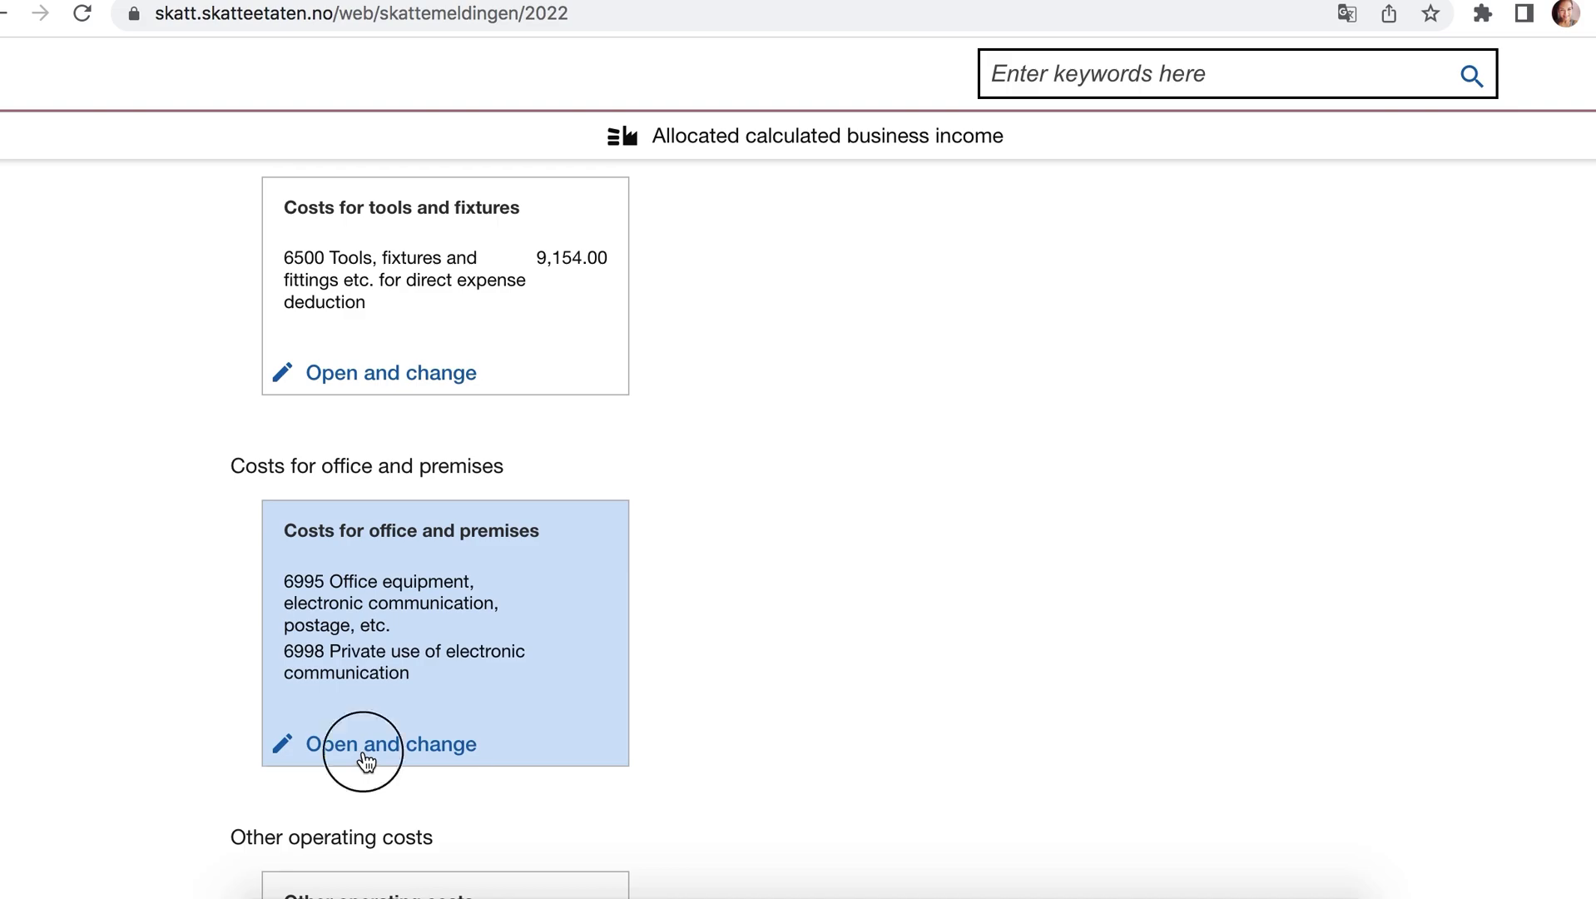
click(364, 759)
click(542, 497)
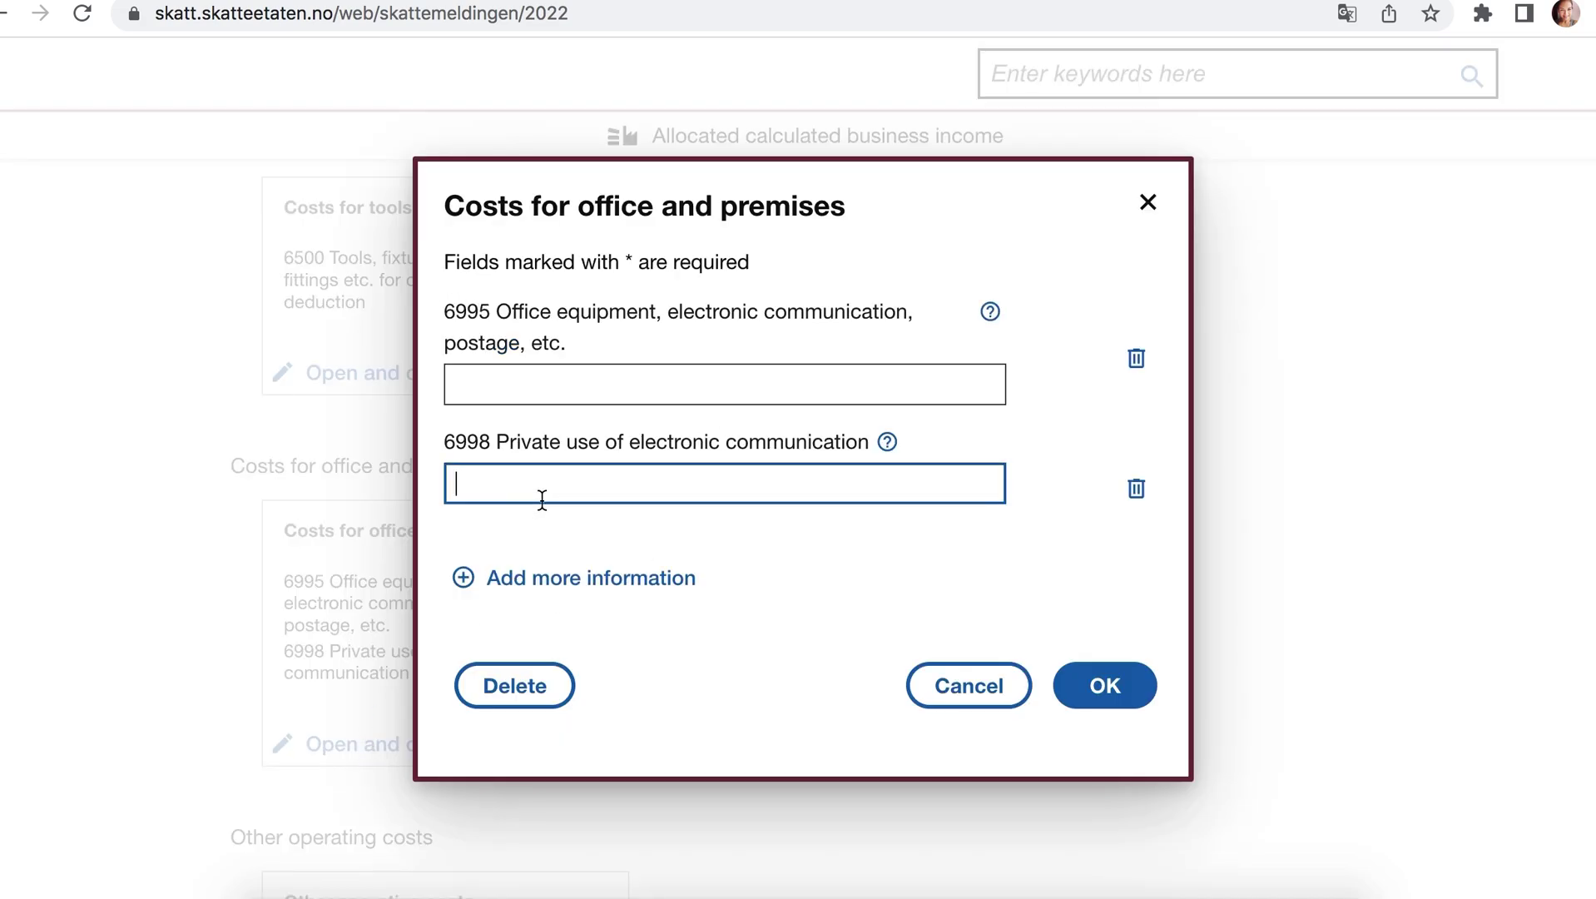
text(3200)
click(1114, 687)
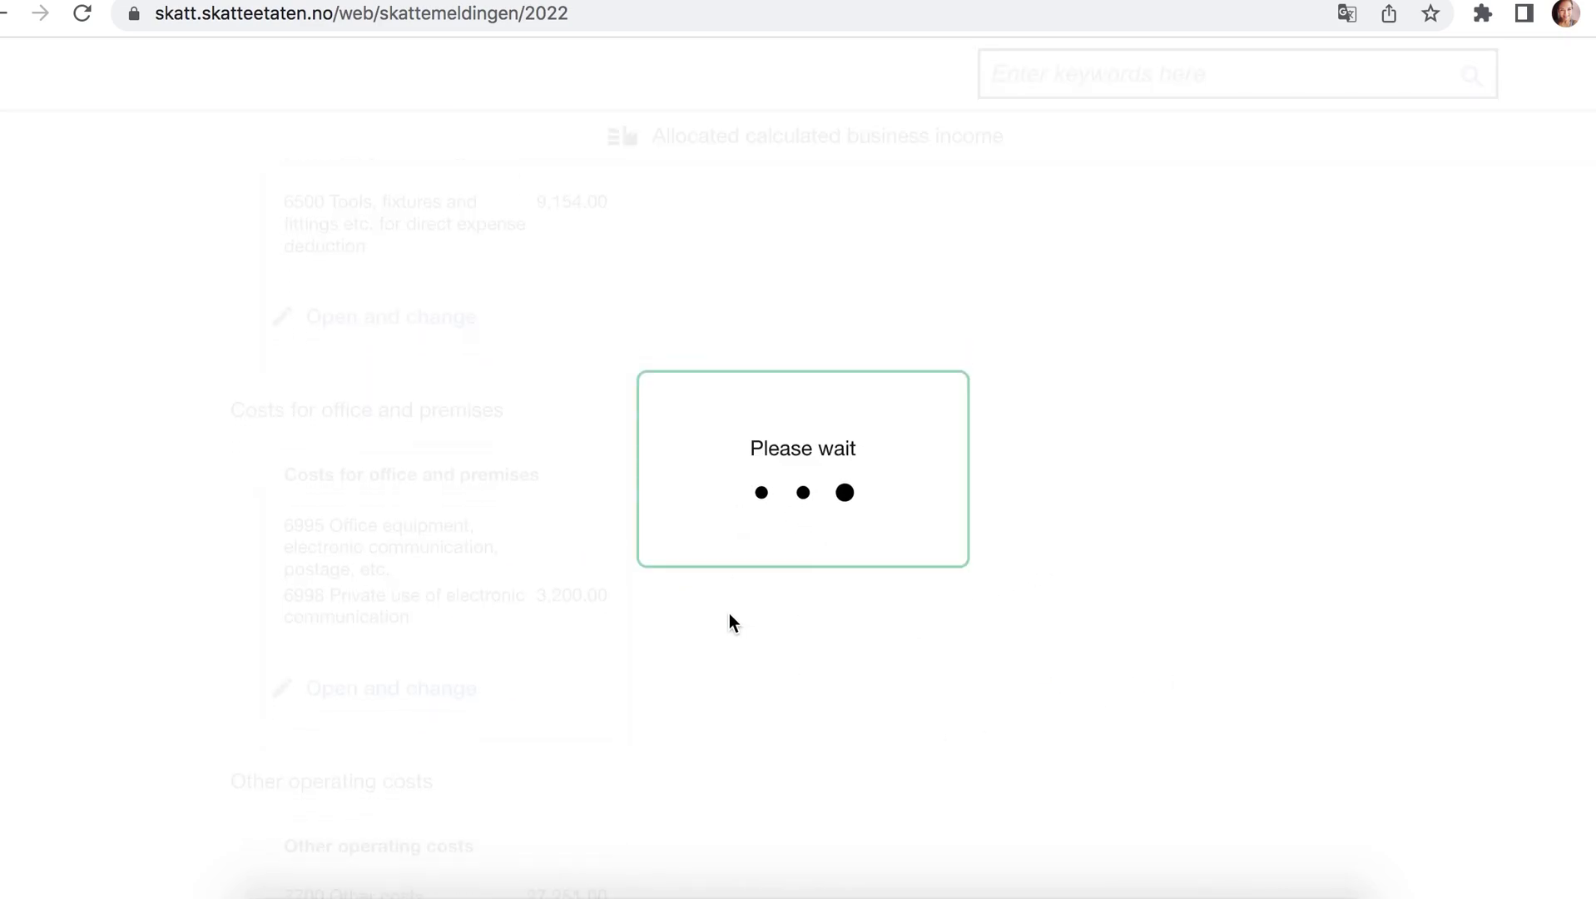
Check the profit/loss and transfer amounts in the business information summary, and return to the tax return.
scroll(730, 620, down, 2)
scroll(730, 612, down, 15)
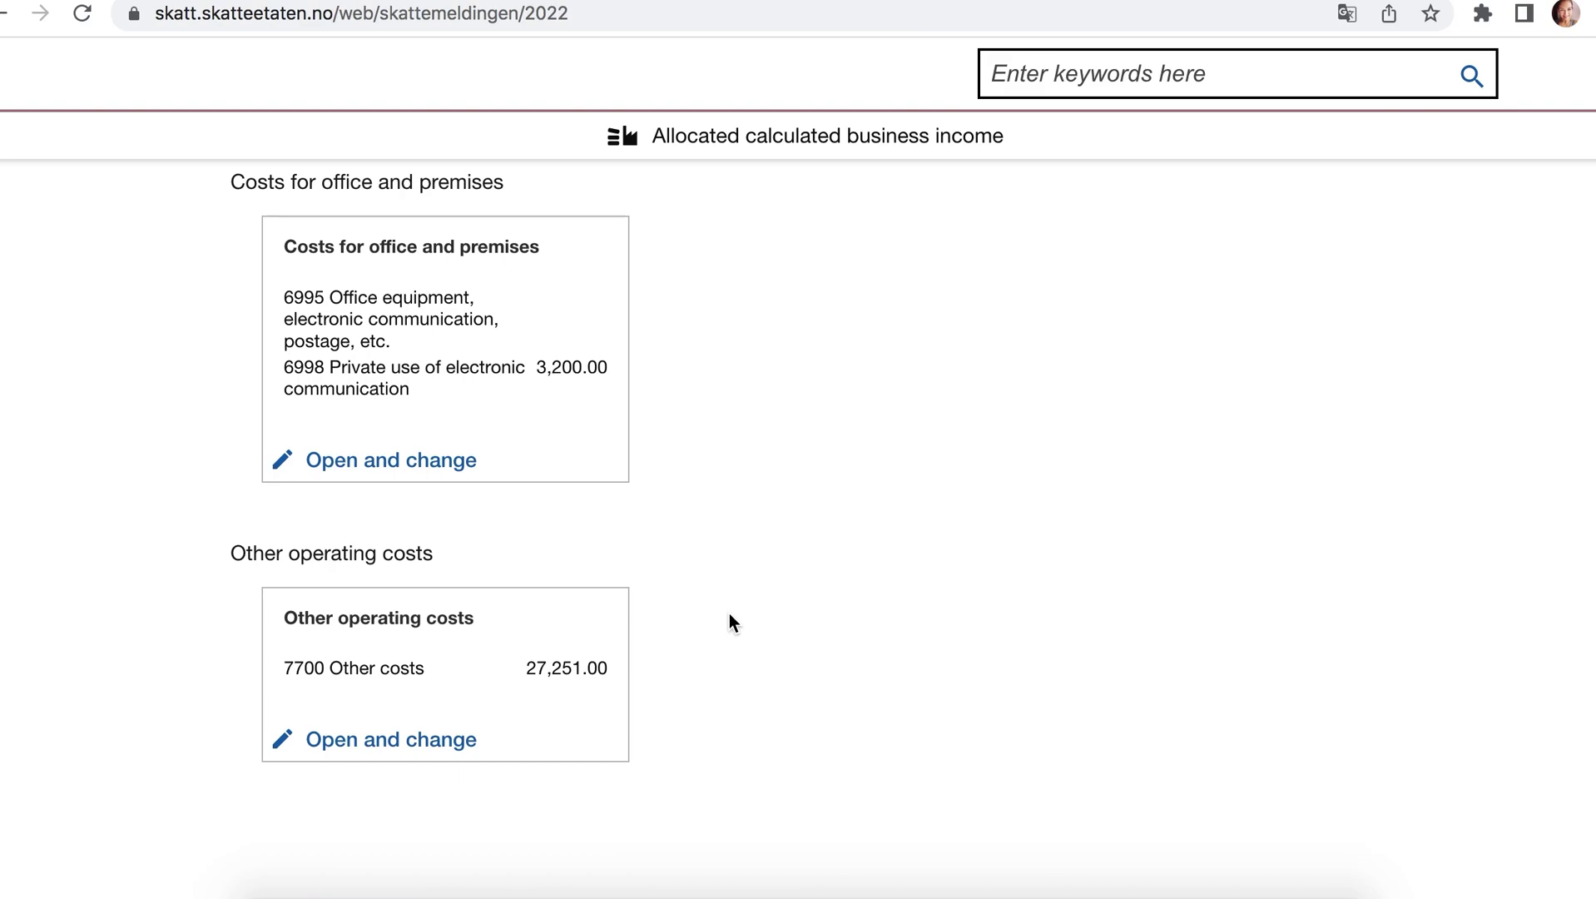
scroll(867, 539, down, 5)
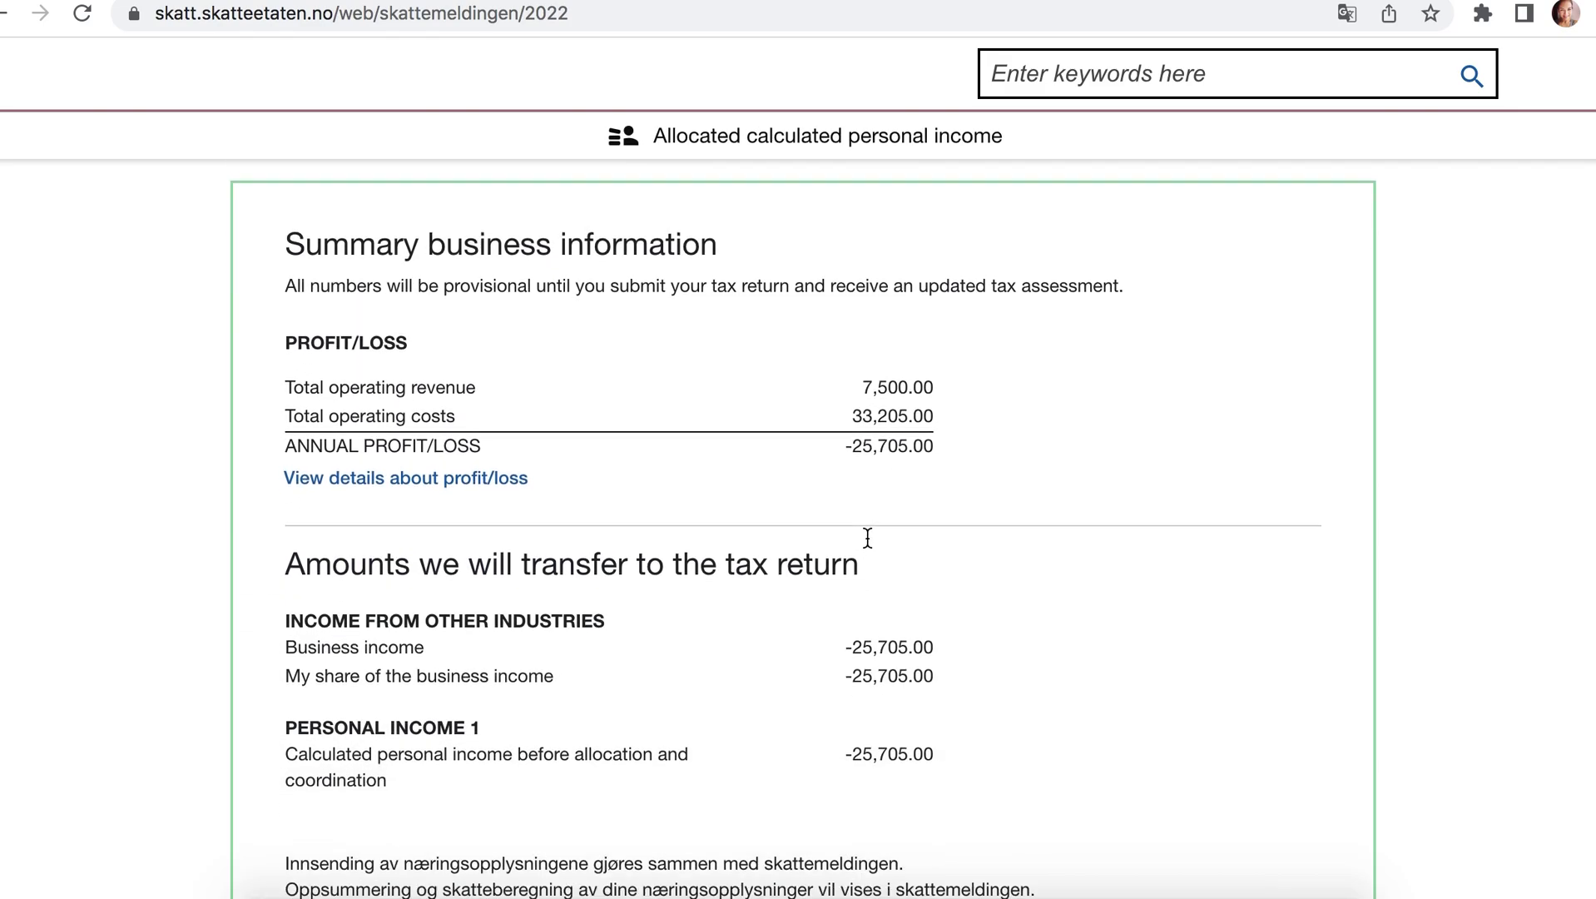
scroll(866, 538, down, 3)
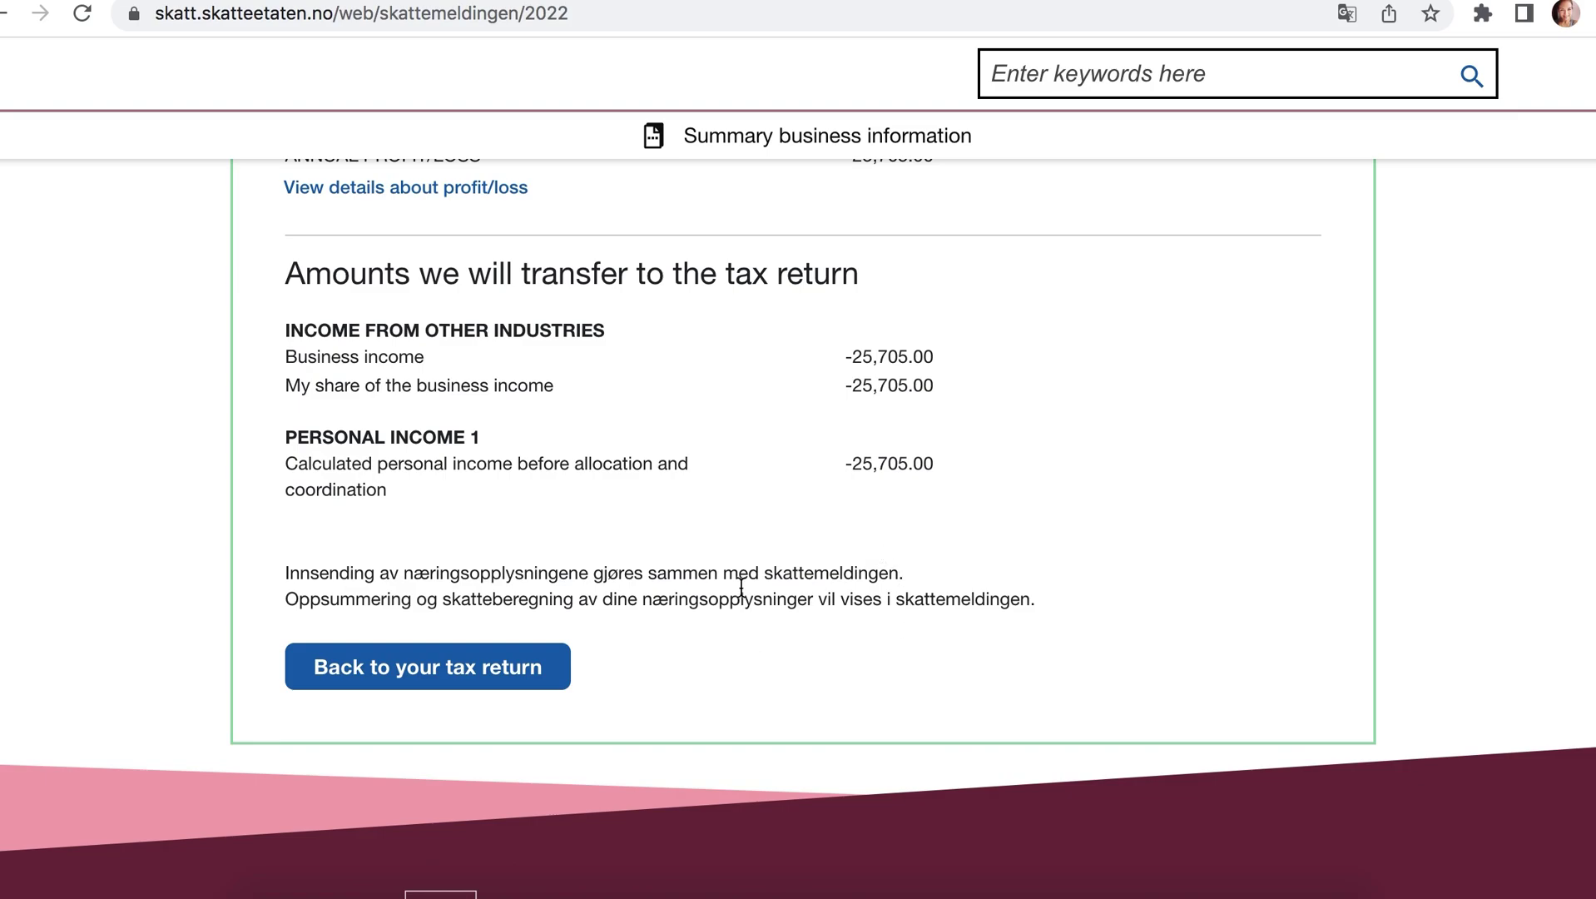
scroll(740, 587, down, 1)
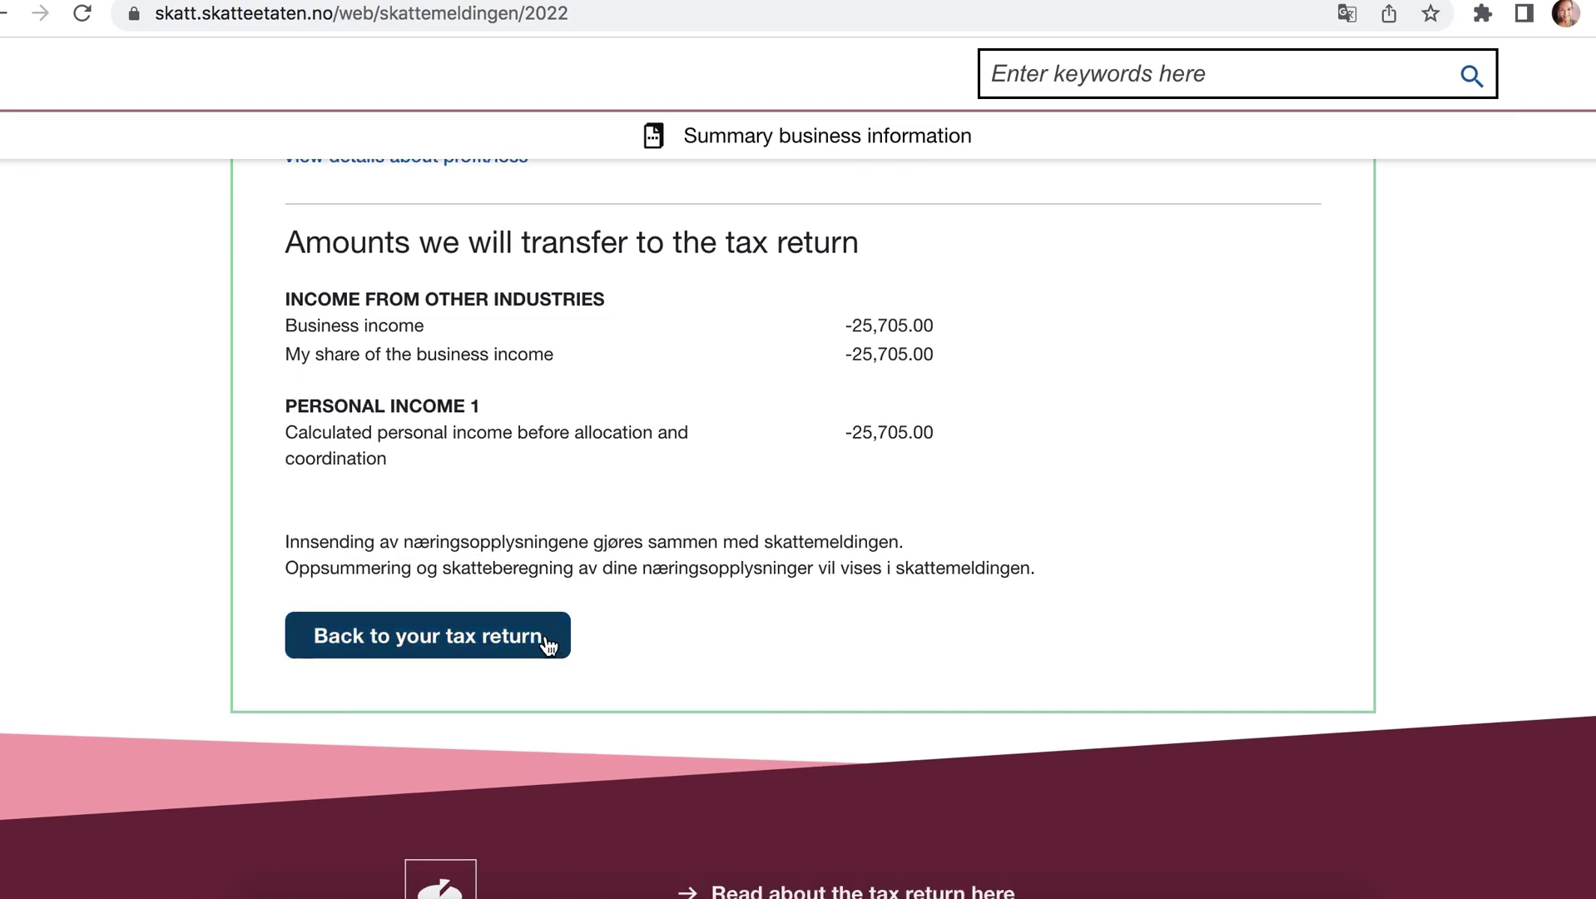
click(470, 641)
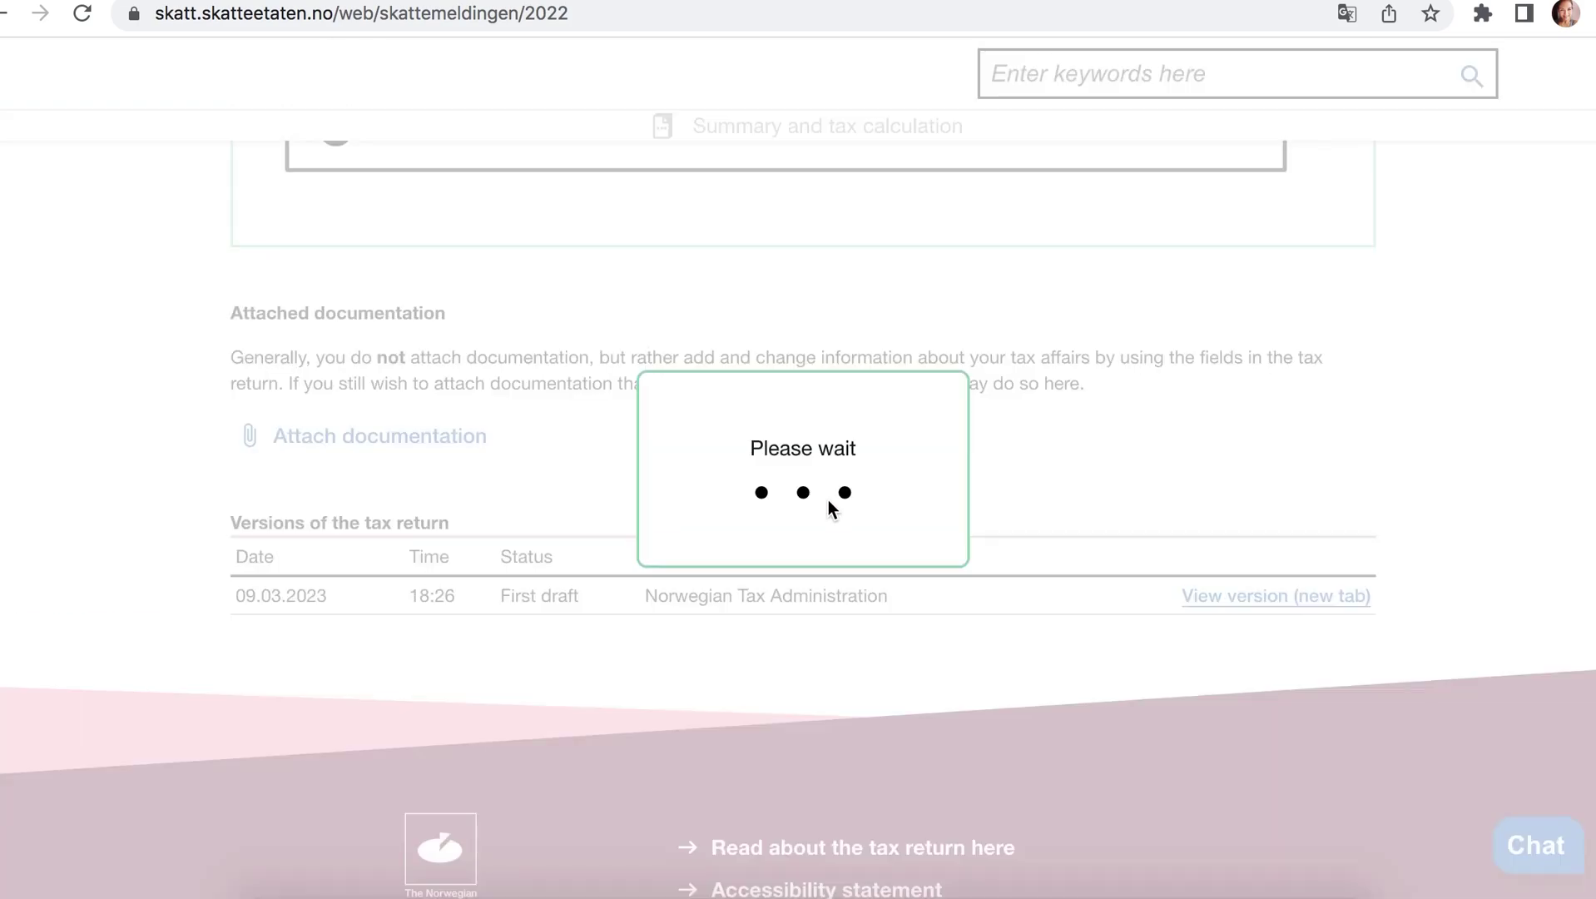
Check the transferred business income and the amounts used in the tax calculation under the Business topic.
scroll(823, 608, down, 1)
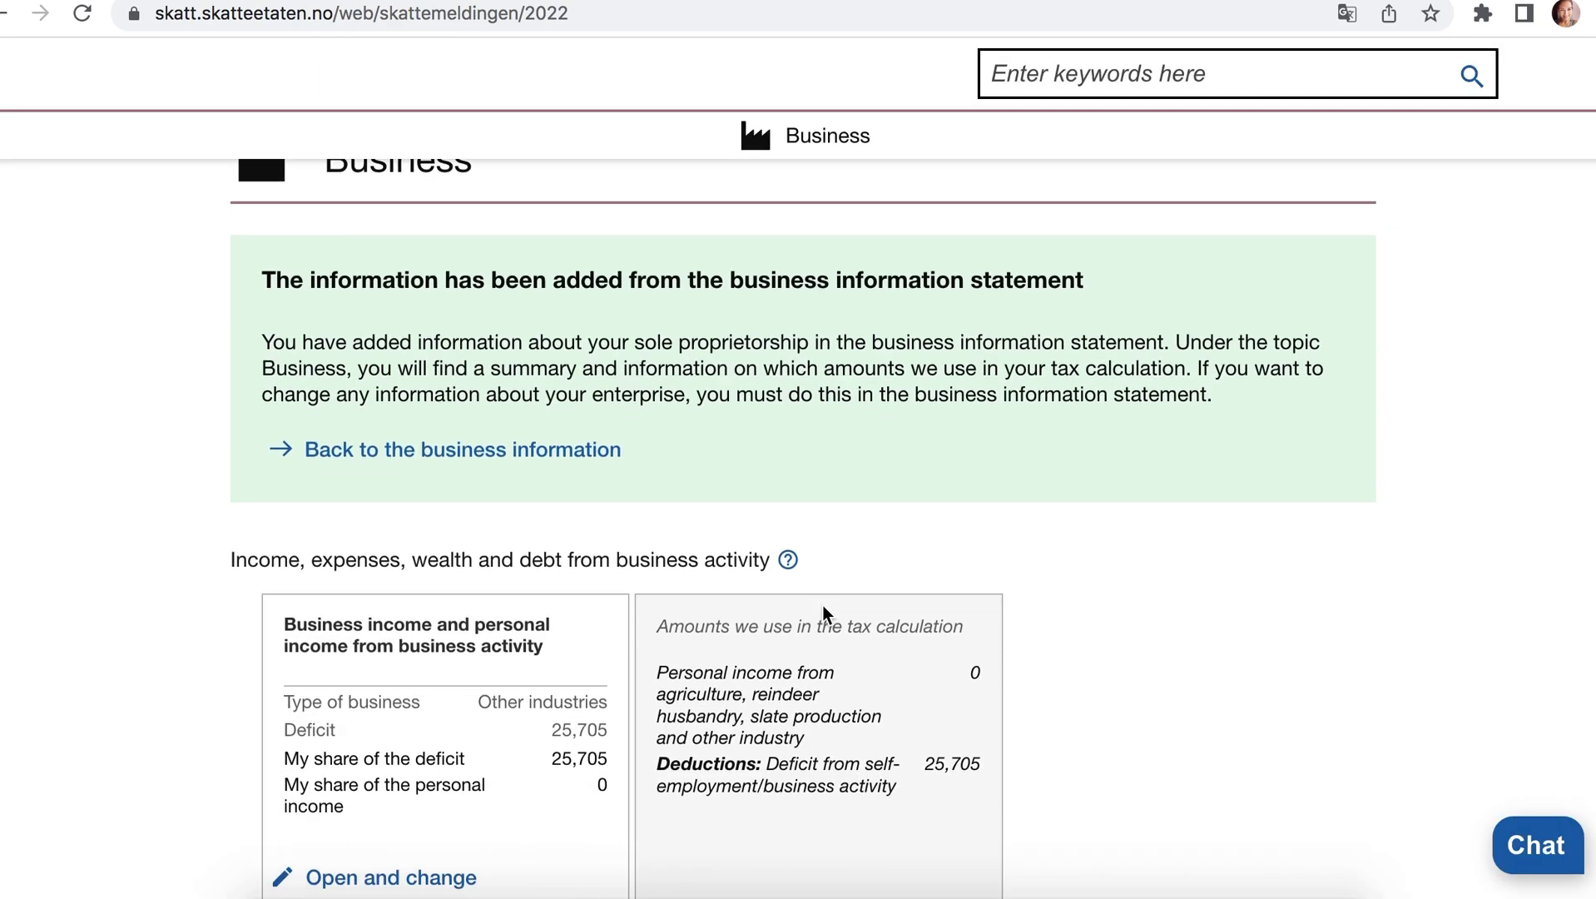
scroll(955, 640, down, 4)
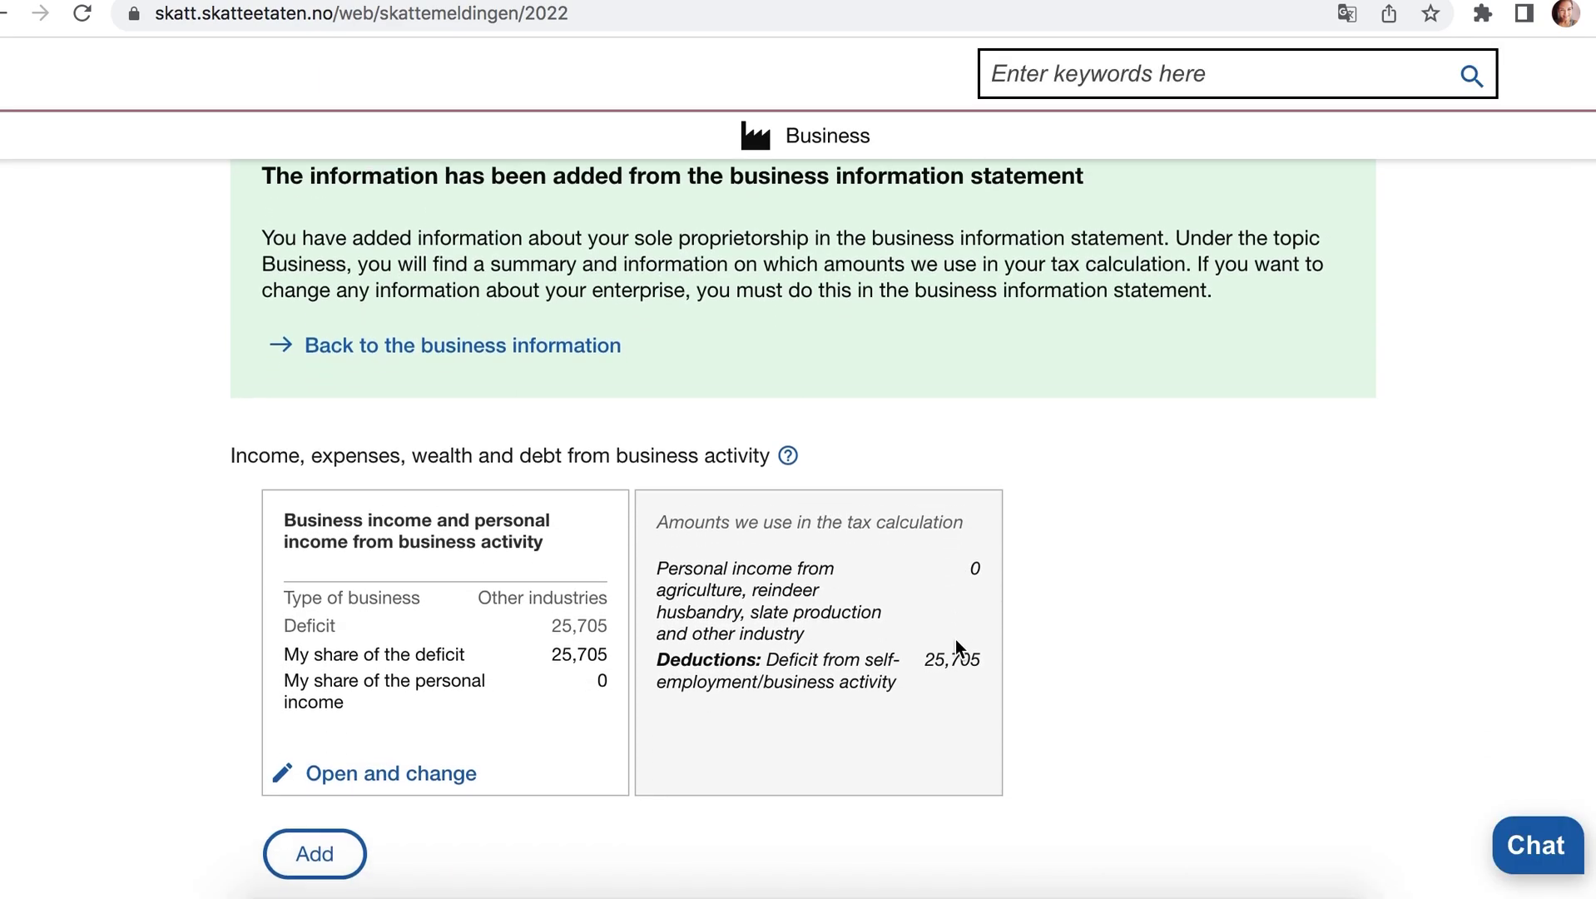
scroll(956, 640, down, 2)
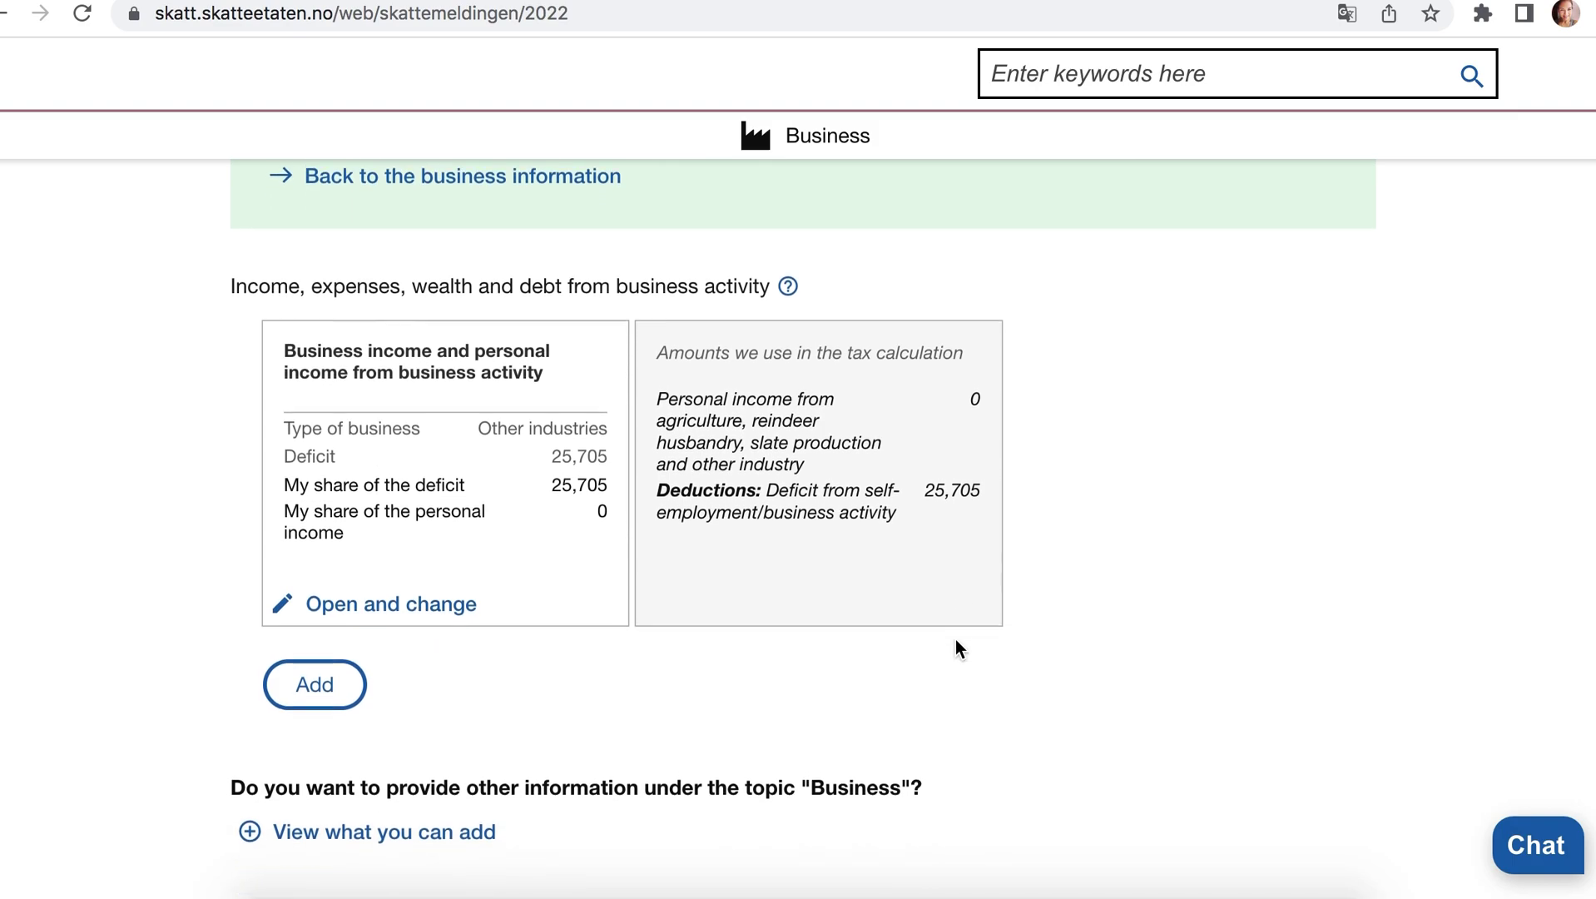
scroll(955, 640, down, 8)
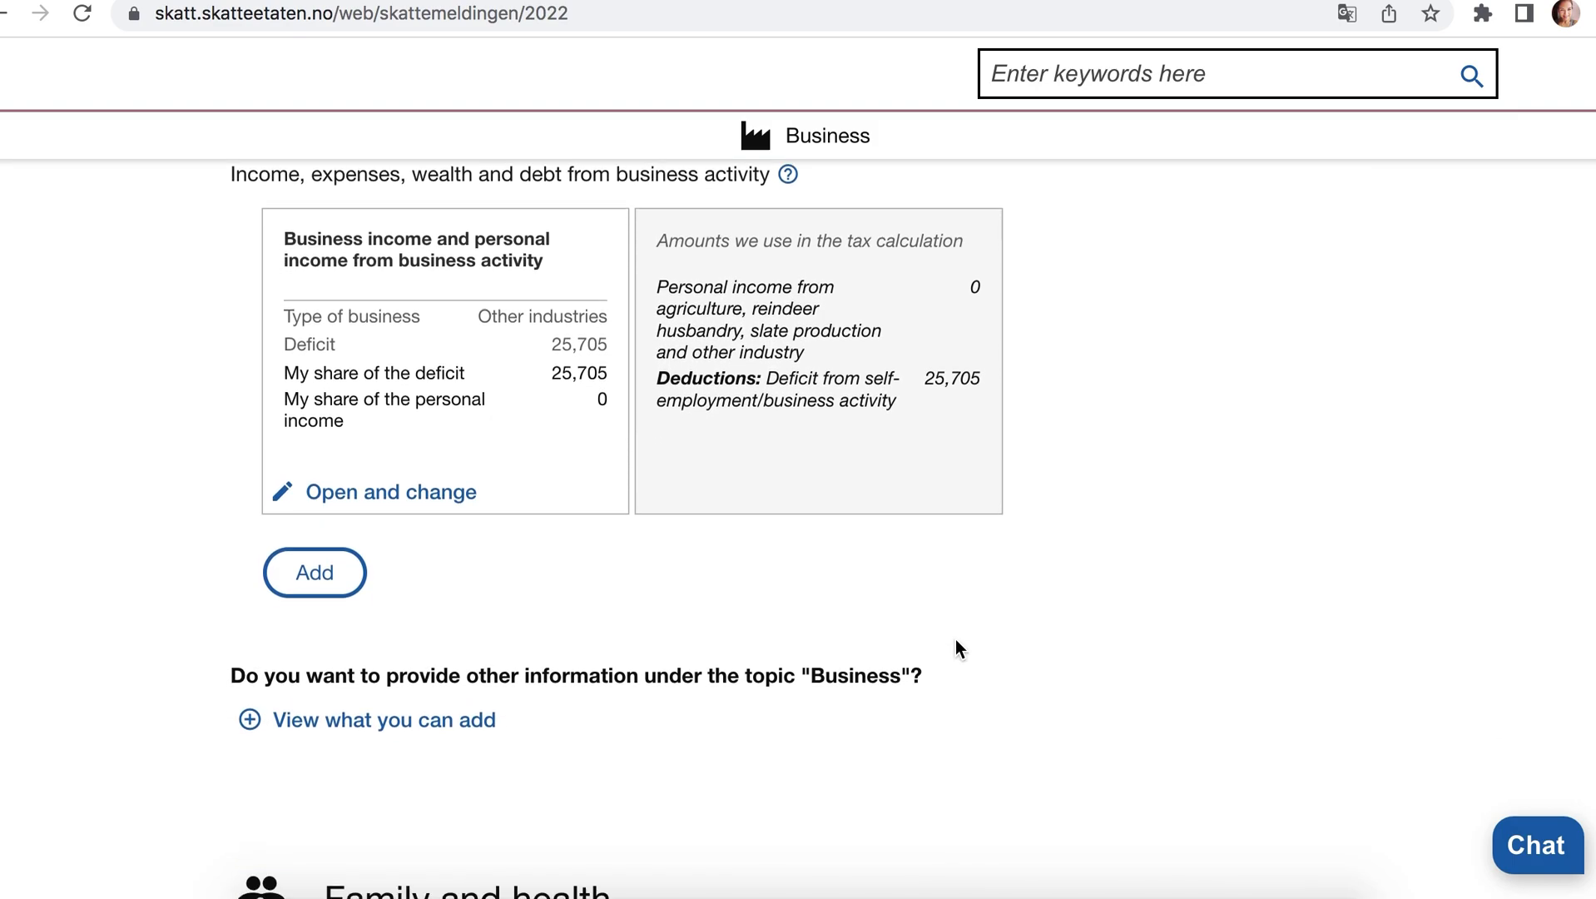
Examine the updated deductions, tax payable, payment deadline and submission reminder in the summary and tax calculation.
scroll(958, 649, down, 20)
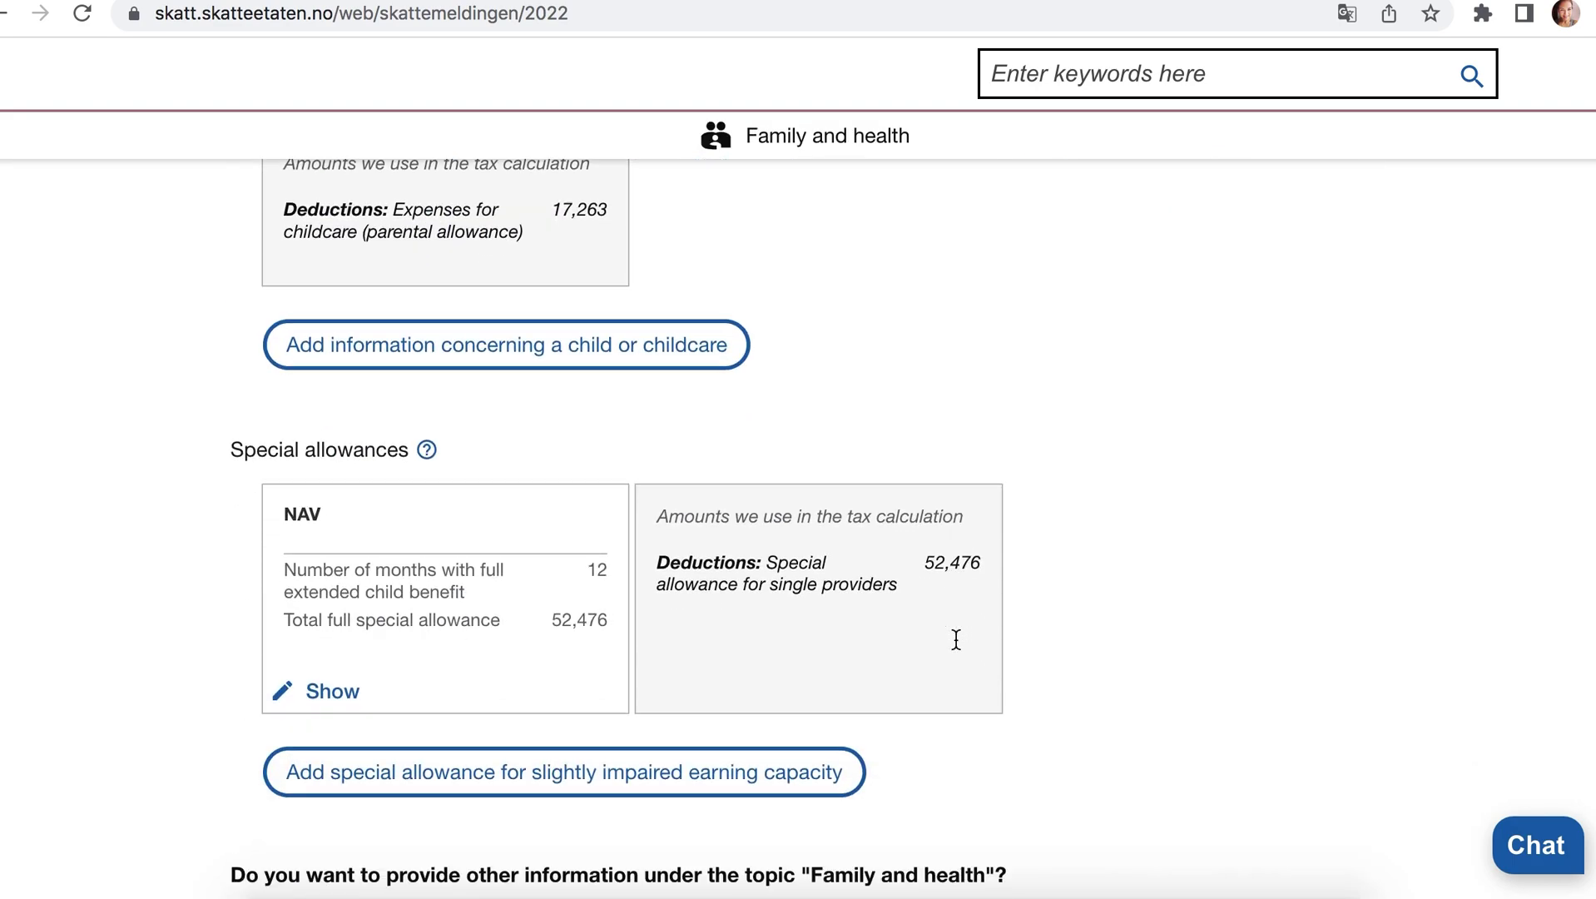
scroll(955, 640, down, 20)
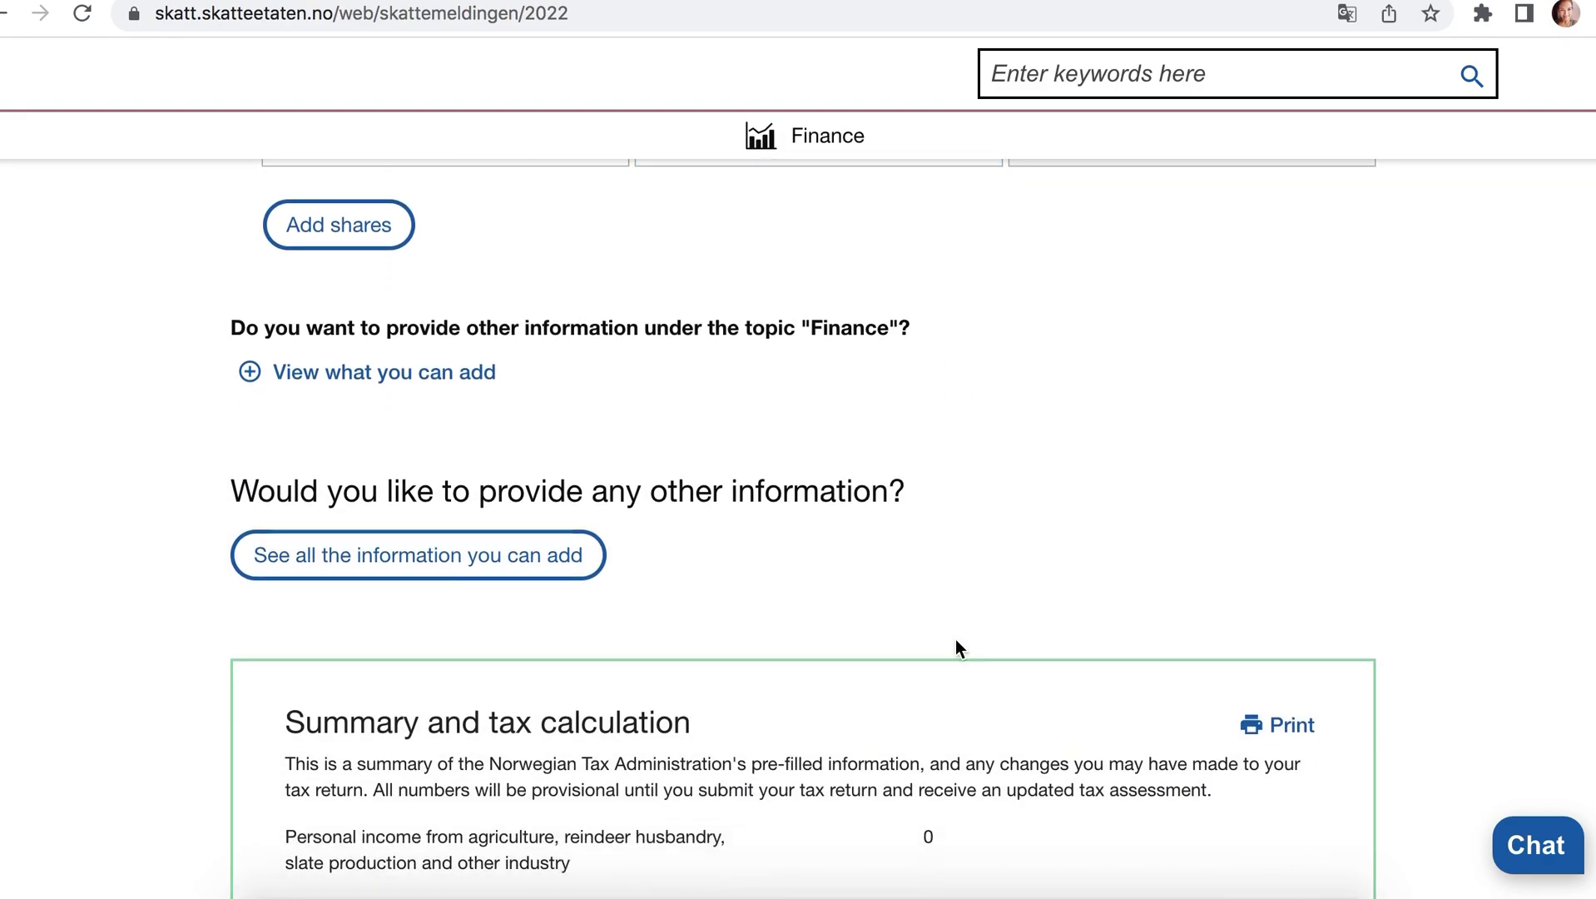
scroll(955, 640, down, 11)
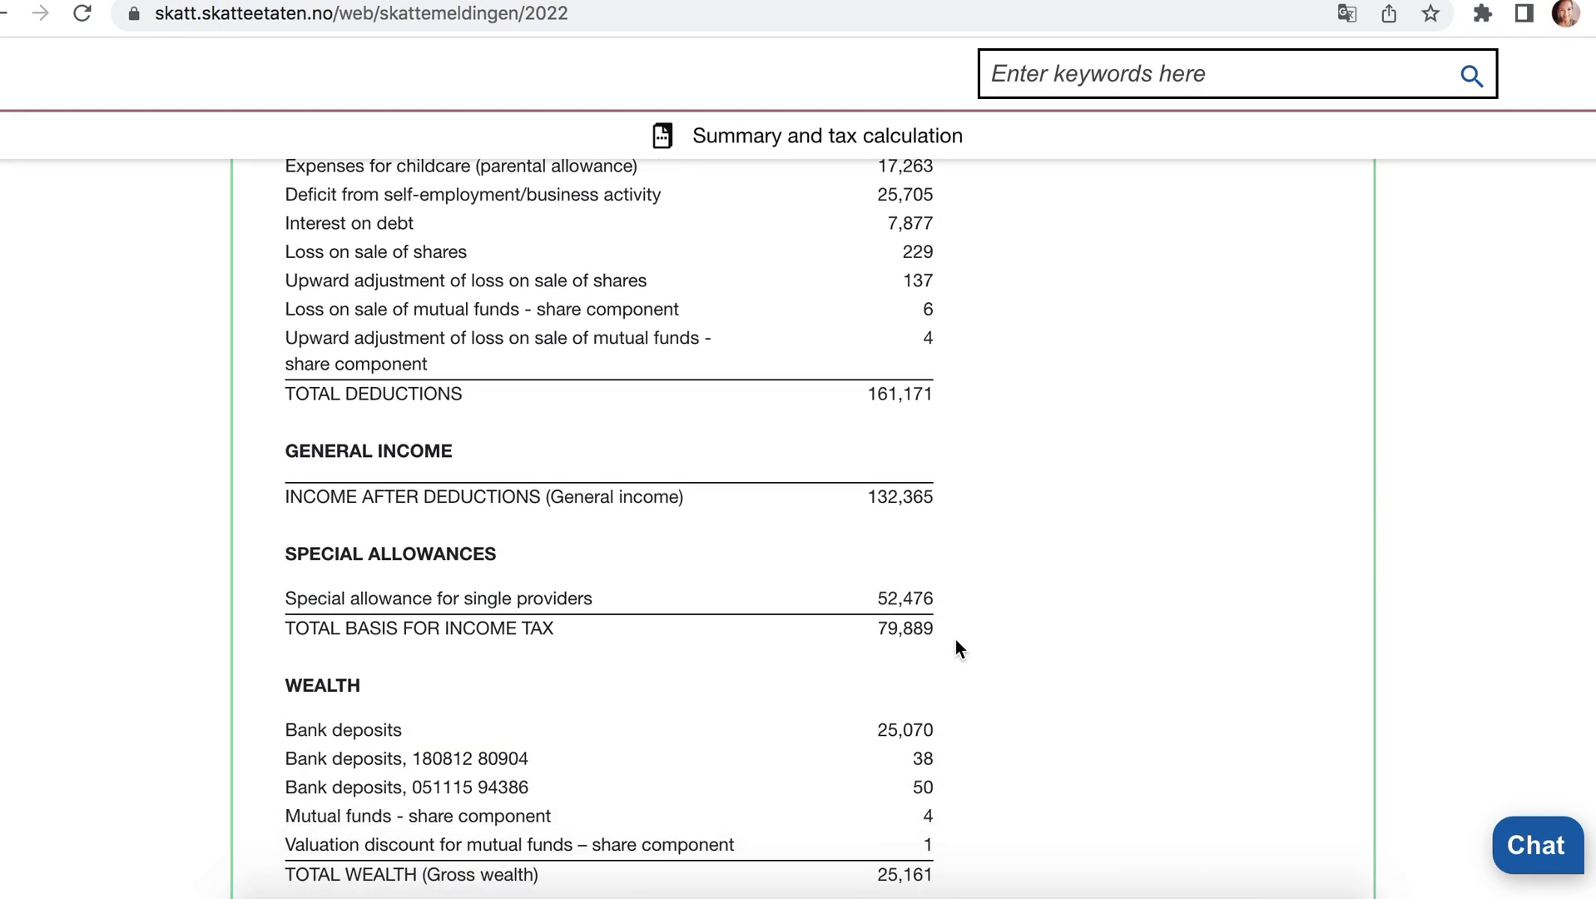
scroll(955, 640, down, 11)
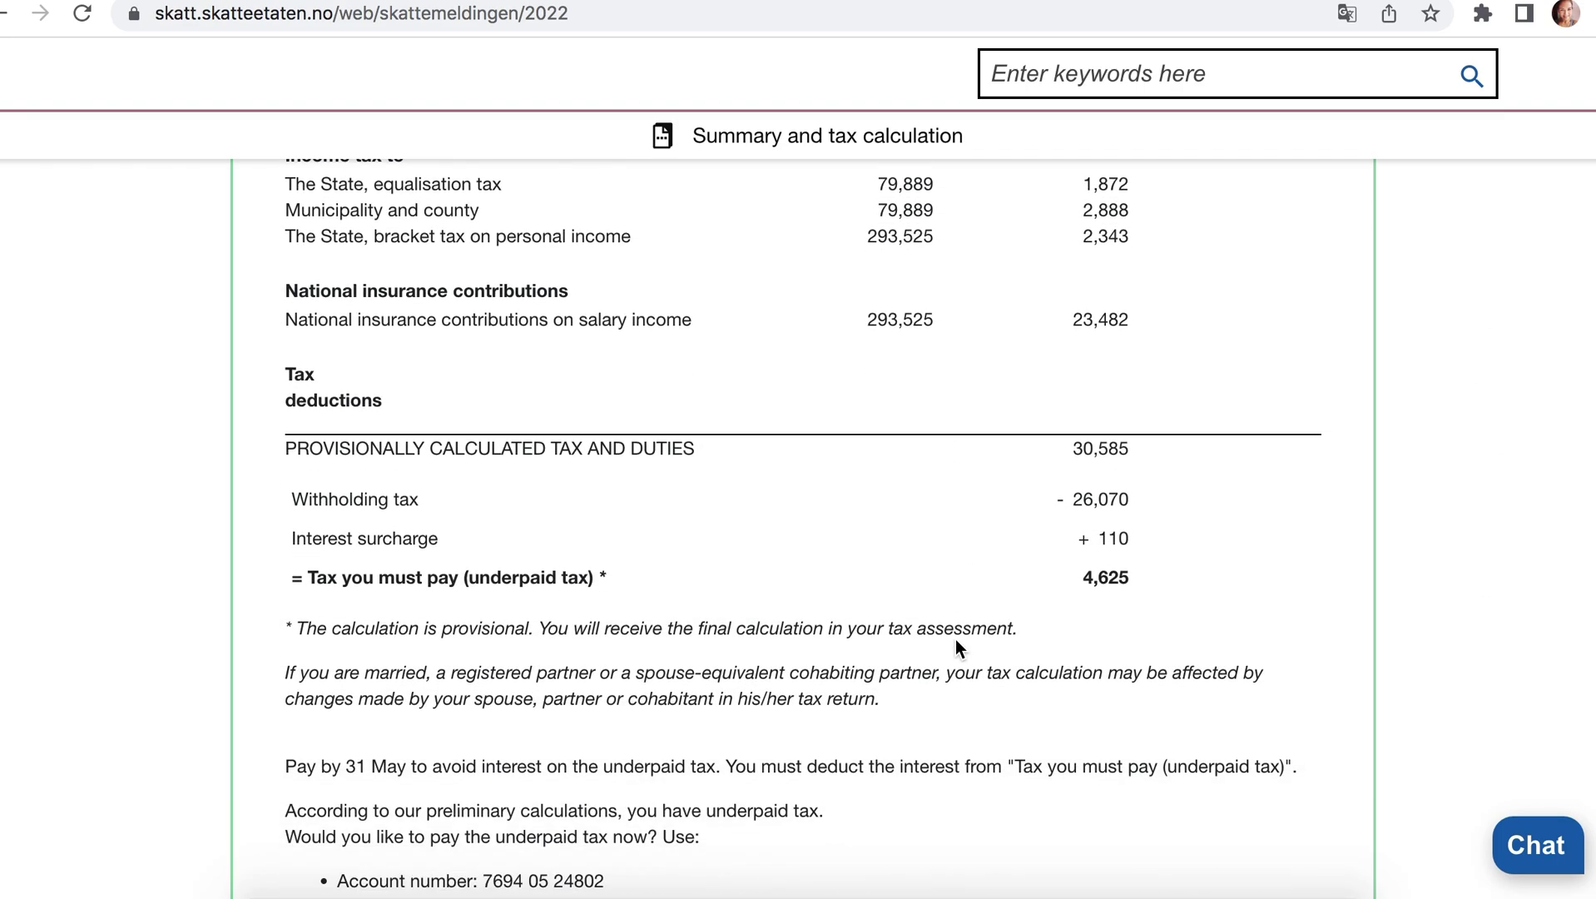
scroll(956, 642, down, 1)
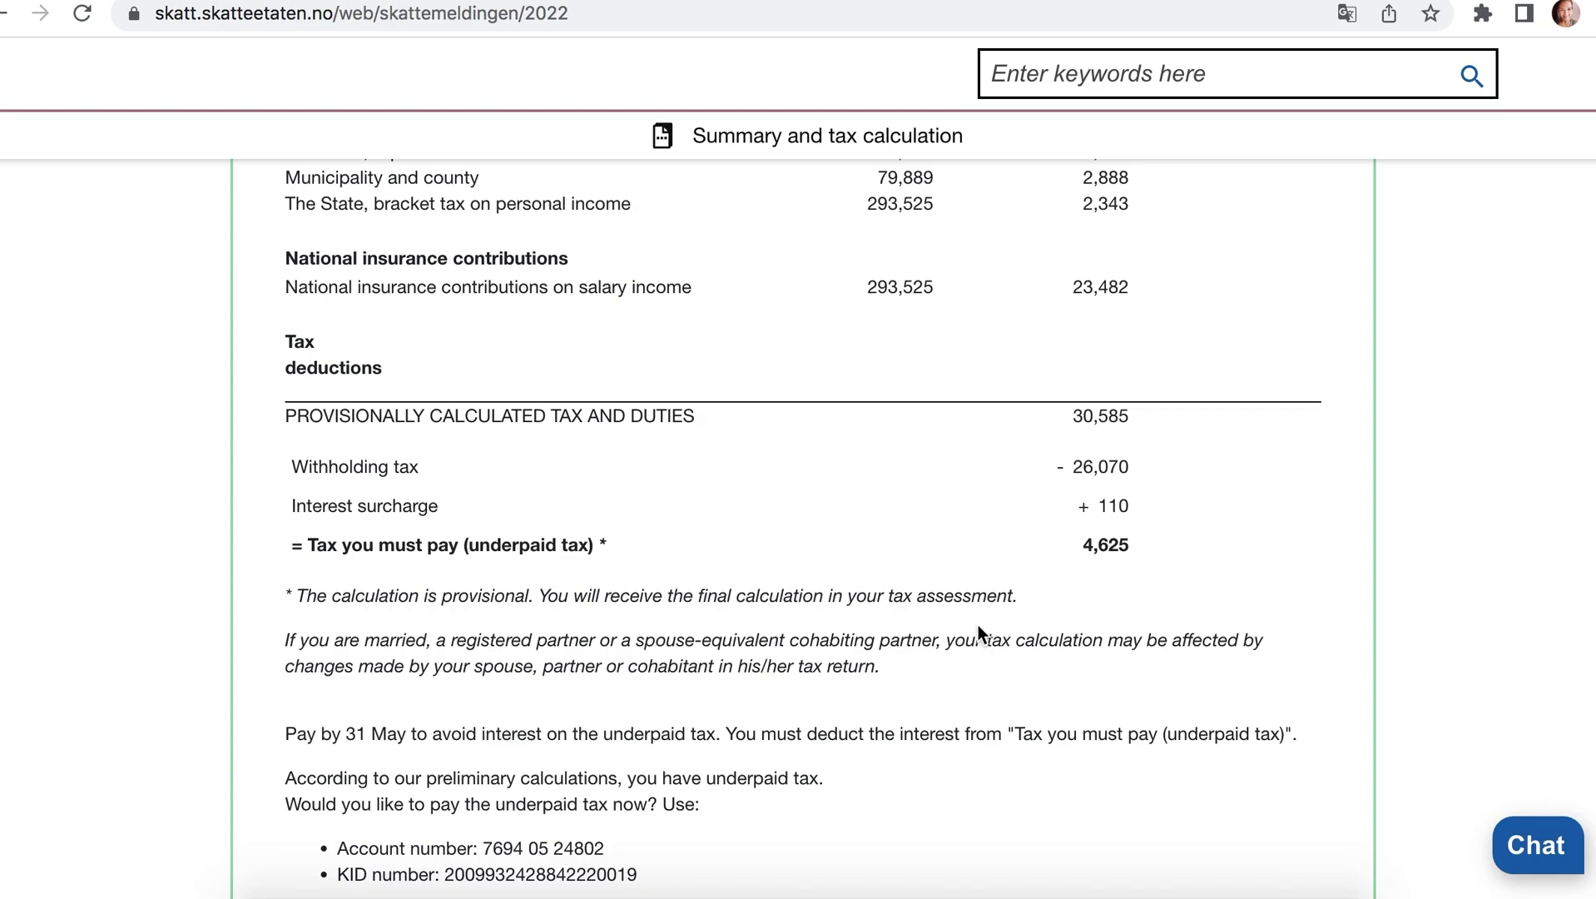
scroll(979, 630, down, 3)
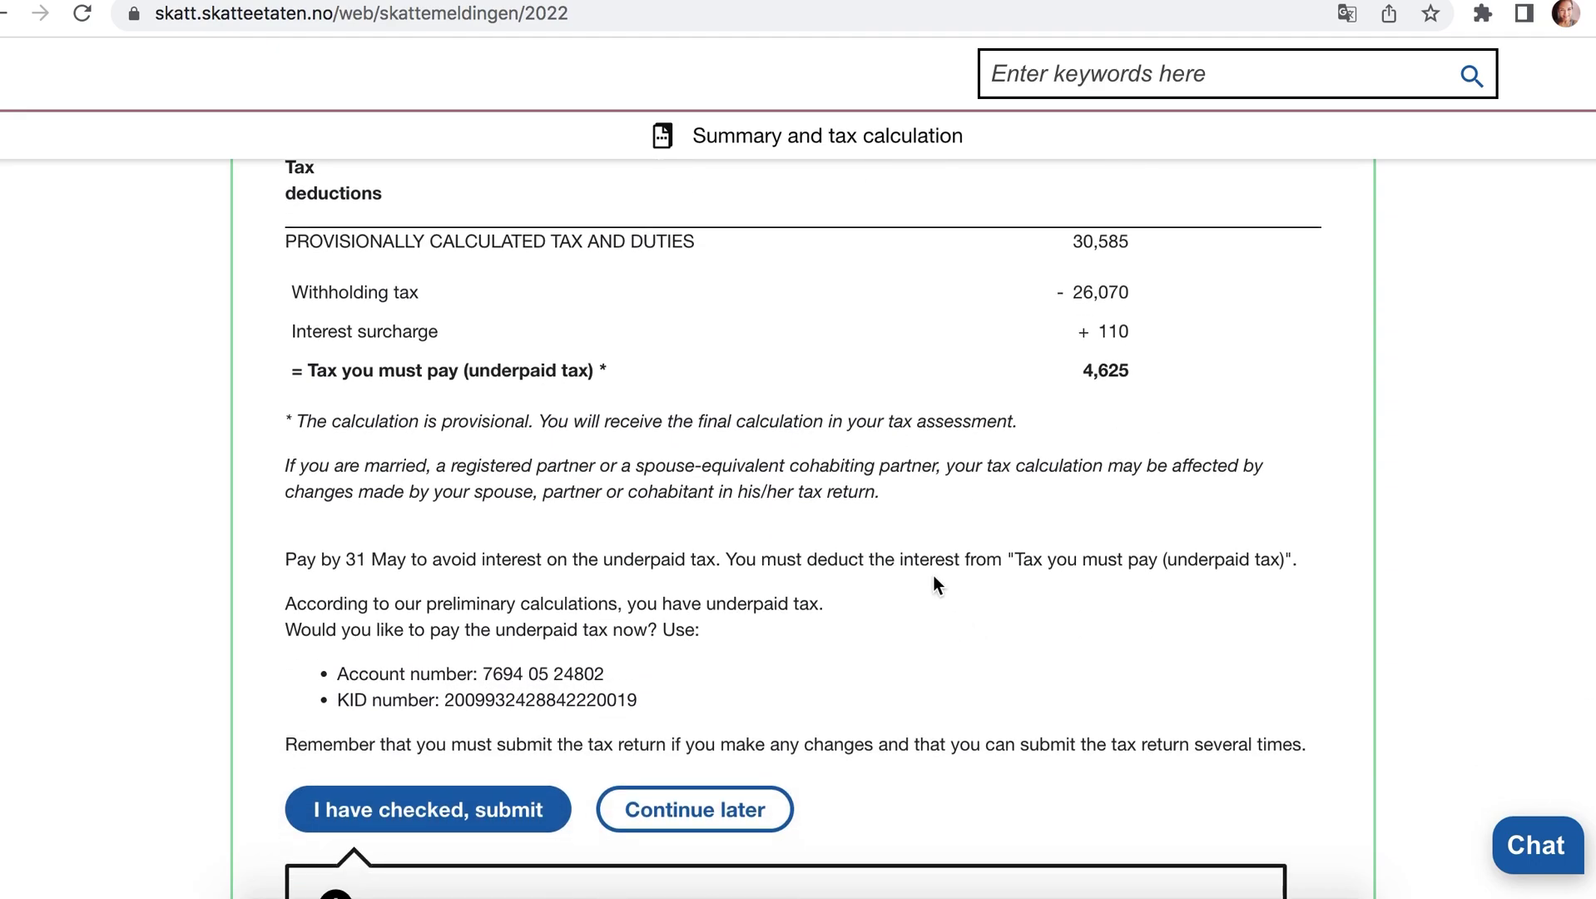
scroll(933, 575, down, 1)
scroll(933, 576, down, 3)
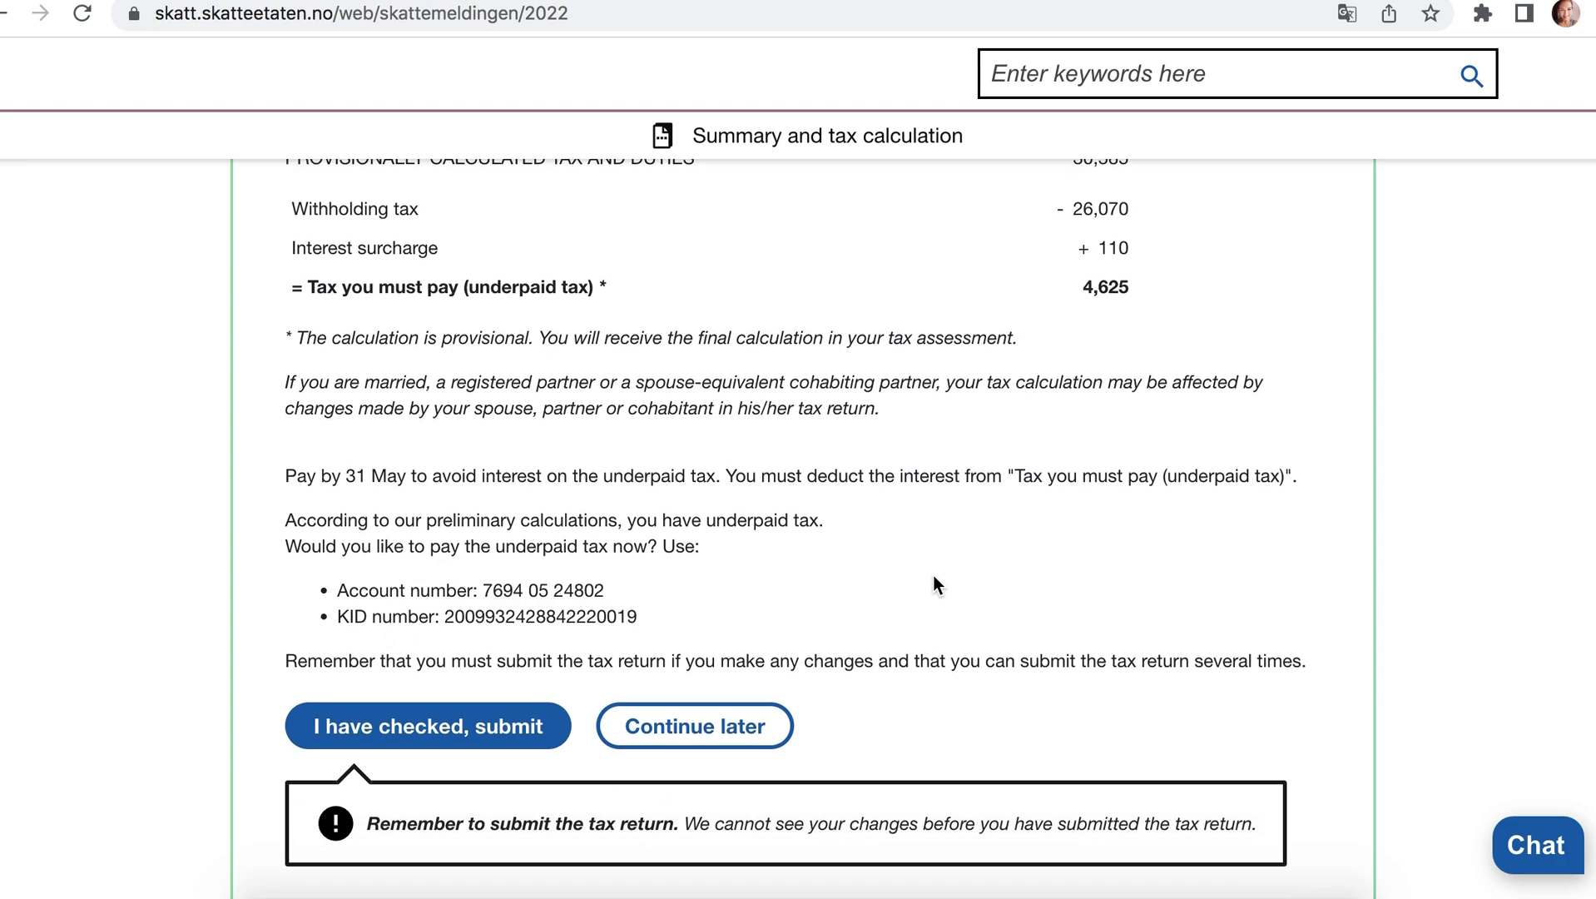
scroll(933, 577, up, 2)
scroll(933, 577, up, 2)
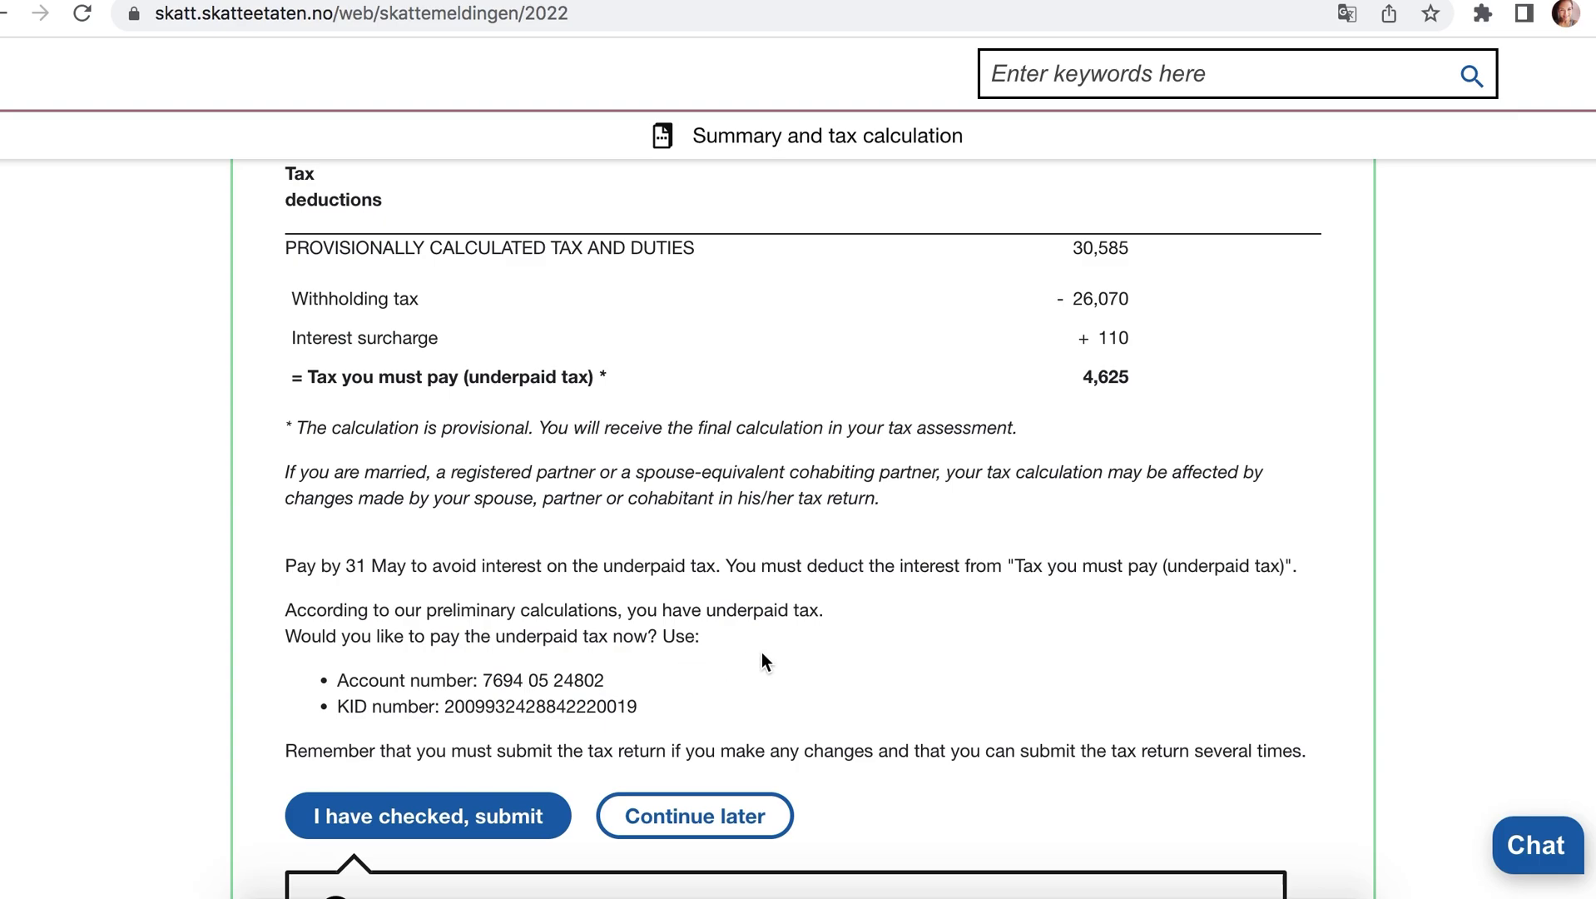
scroll(919, 671, down, 3)
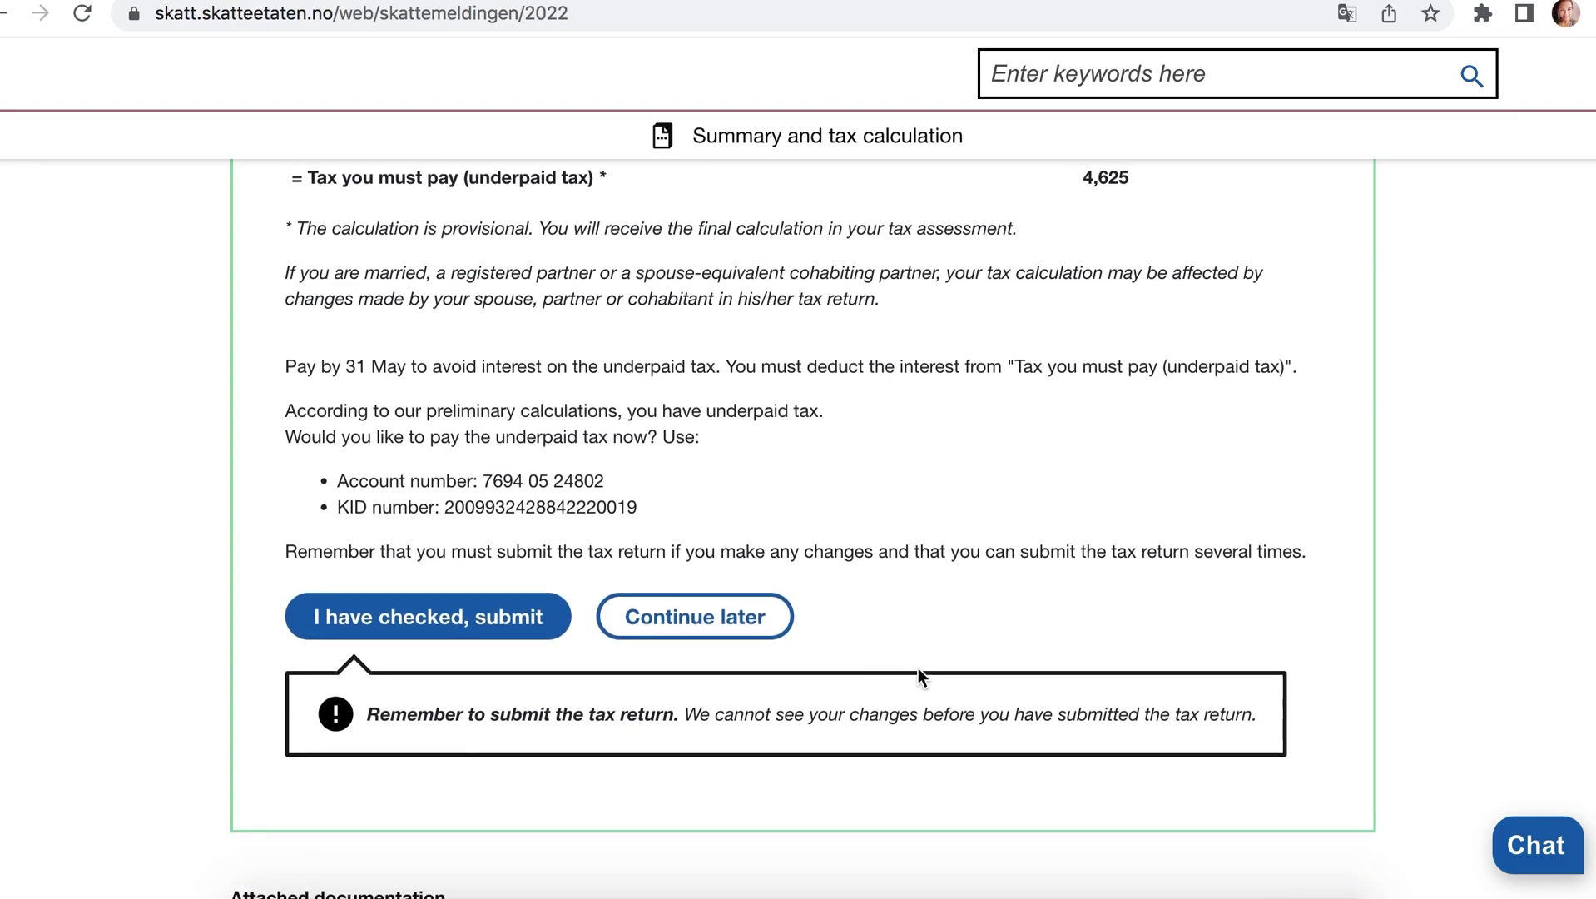